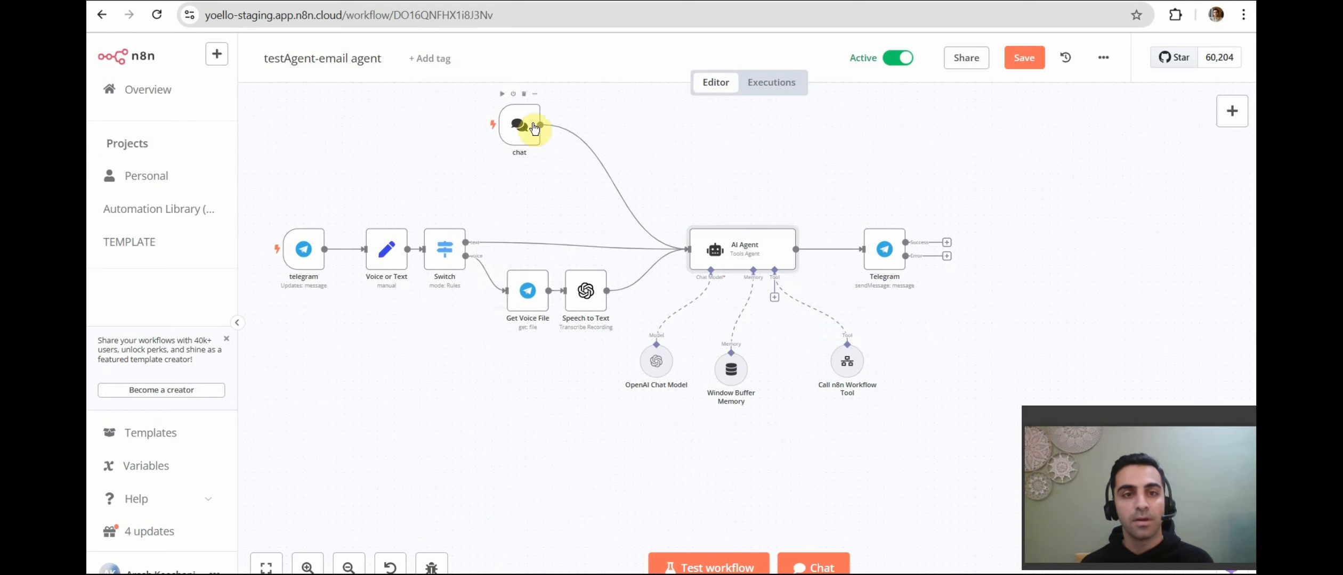
- Examine the email agent's chat and Telegram triggers, voice transcription branch, and AI Agent with its model, memory and tool nodes
mouse_move(534, 131)
left_mouse_down()
mouse_move(491, 133)
mouse_move(509, 128)
left_mouse_up()
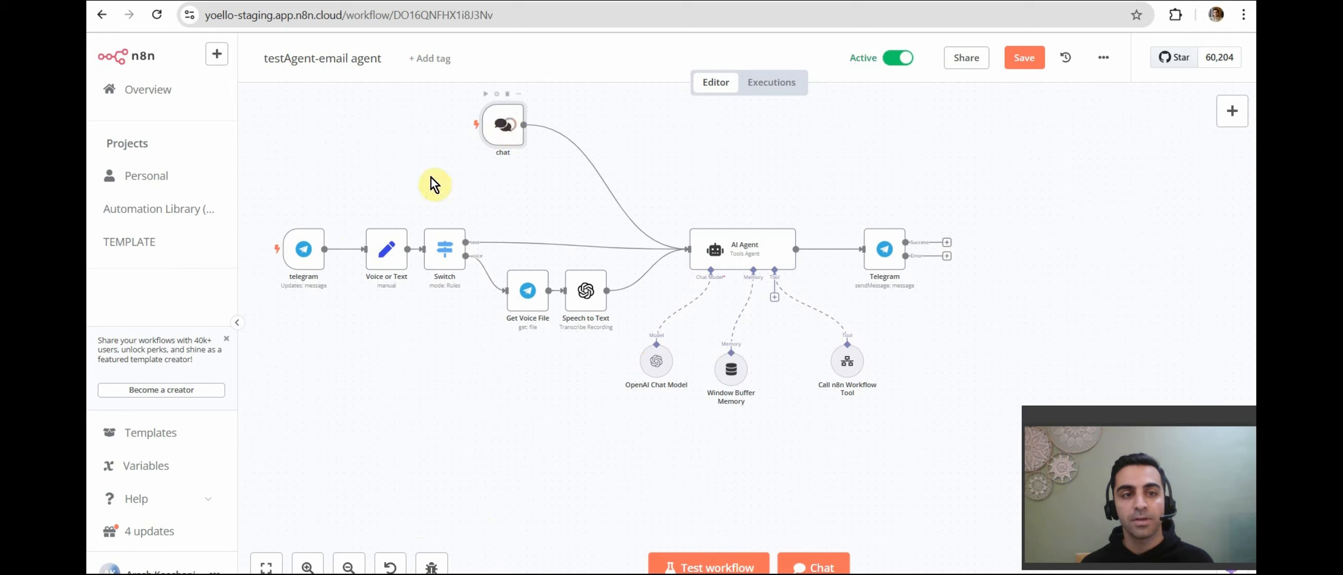
left_click(307, 250)
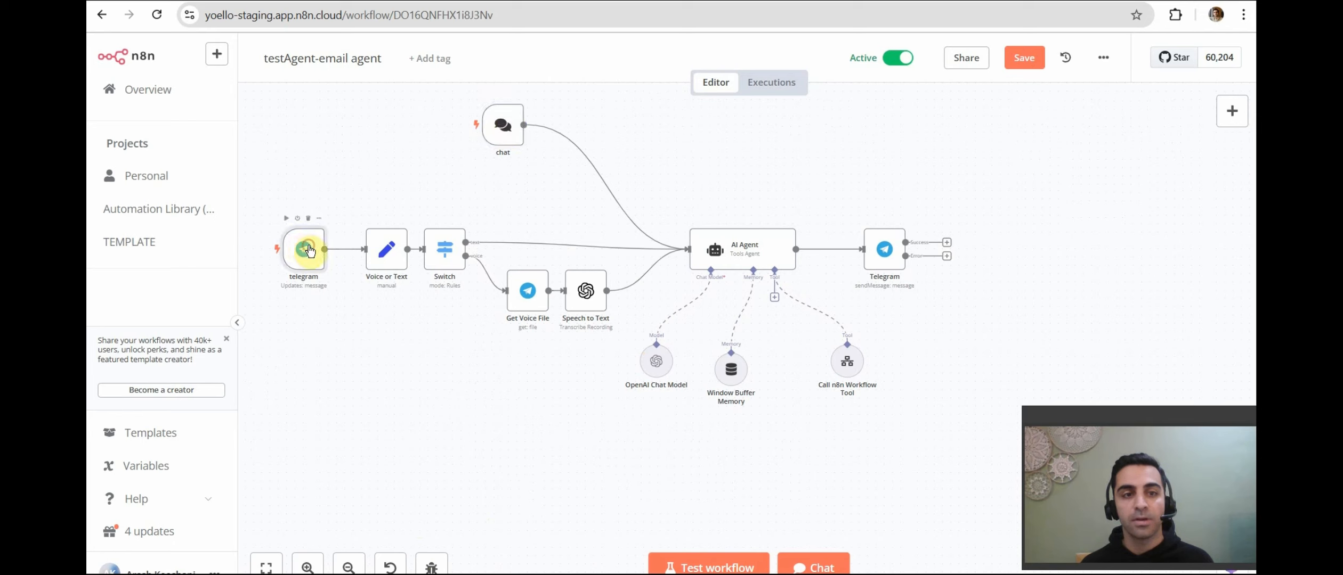
left_click(384, 253)
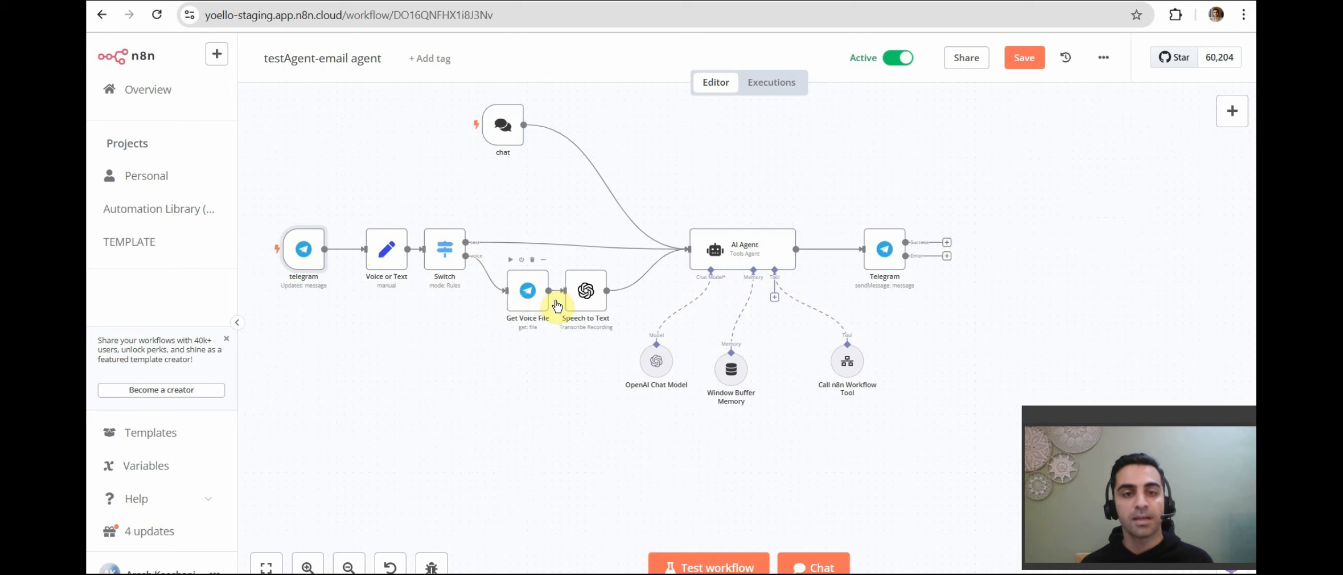
left_click(586, 296)
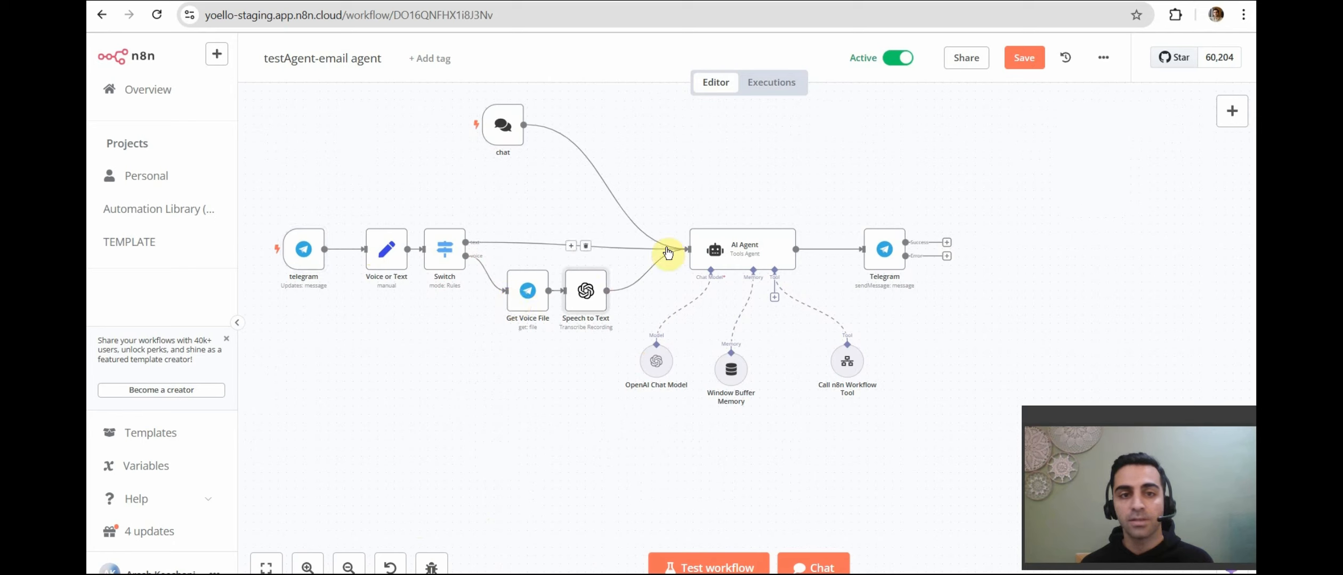
left_click(723, 247)
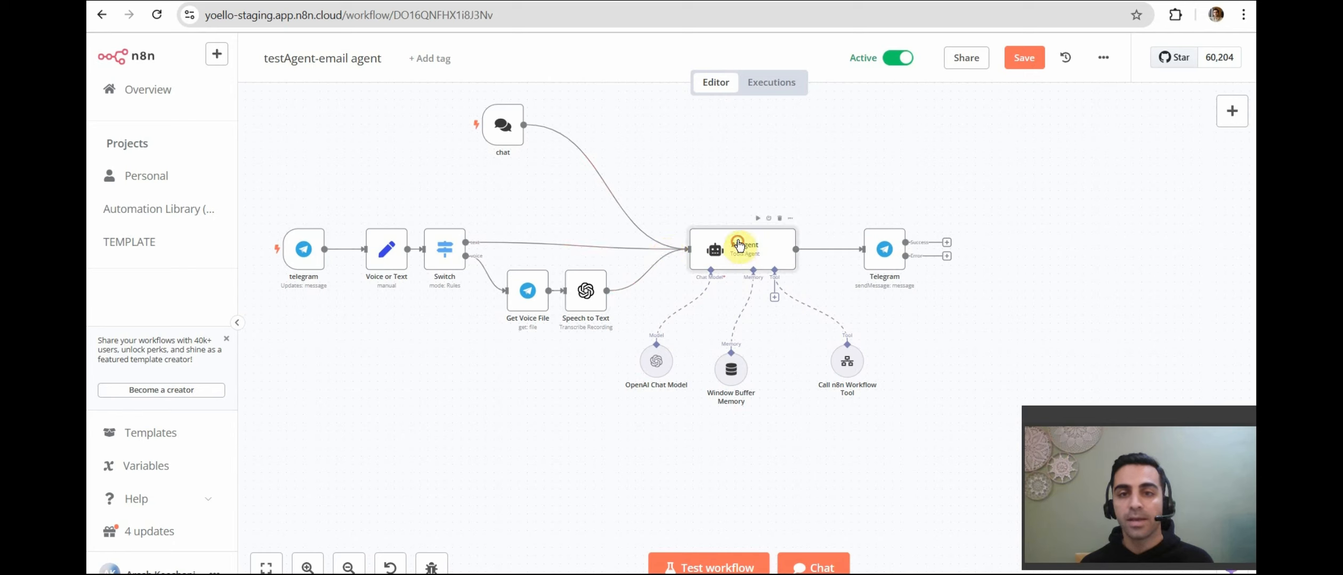
left_click_drag(661, 364, 657, 342)
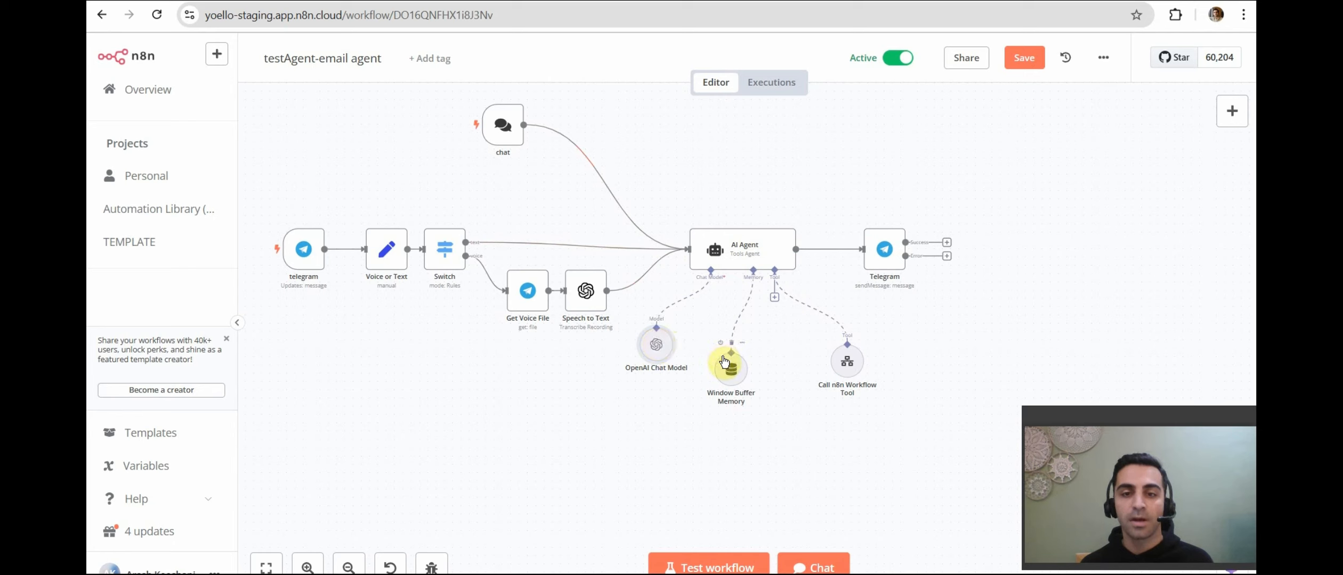
mouse_move(729, 368)
left_mouse_down()
mouse_move(732, 380)
mouse_move(714, 377)
left_mouse_up()
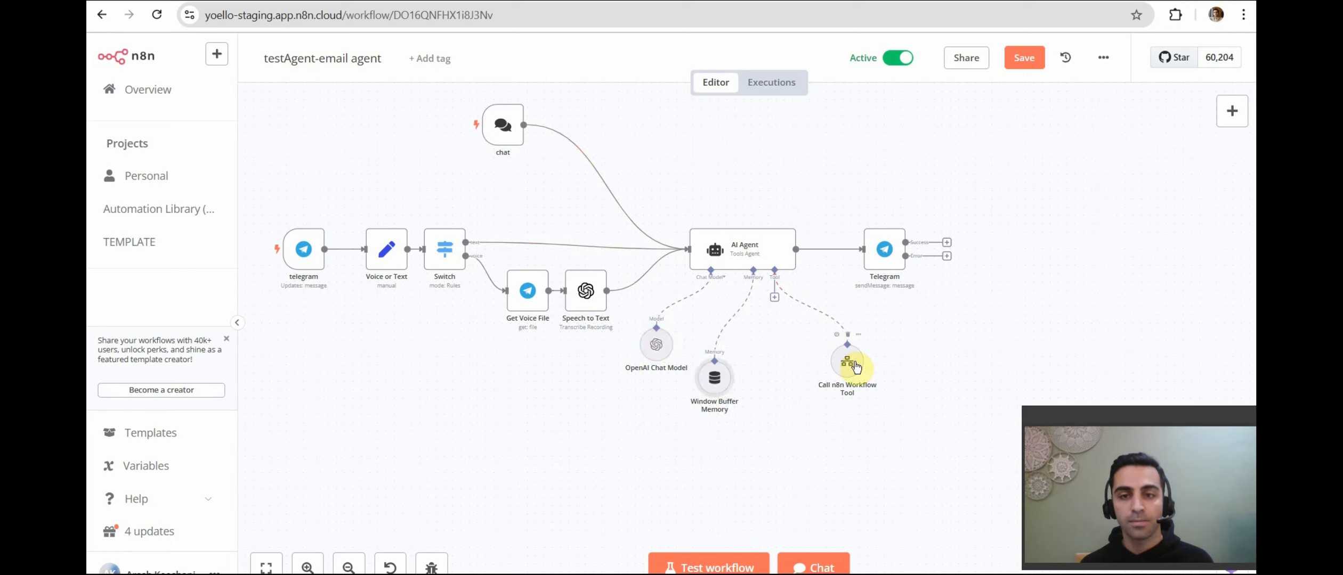
mouse_move(855, 368)
left_mouse_down()
mouse_move(831, 365)
mouse_move(826, 385)
mouse_move(835, 361)
left_mouse_up()
- Review the name, description and linked workflow of the Call n8n Workflow Tool node
double_click(838, 365)
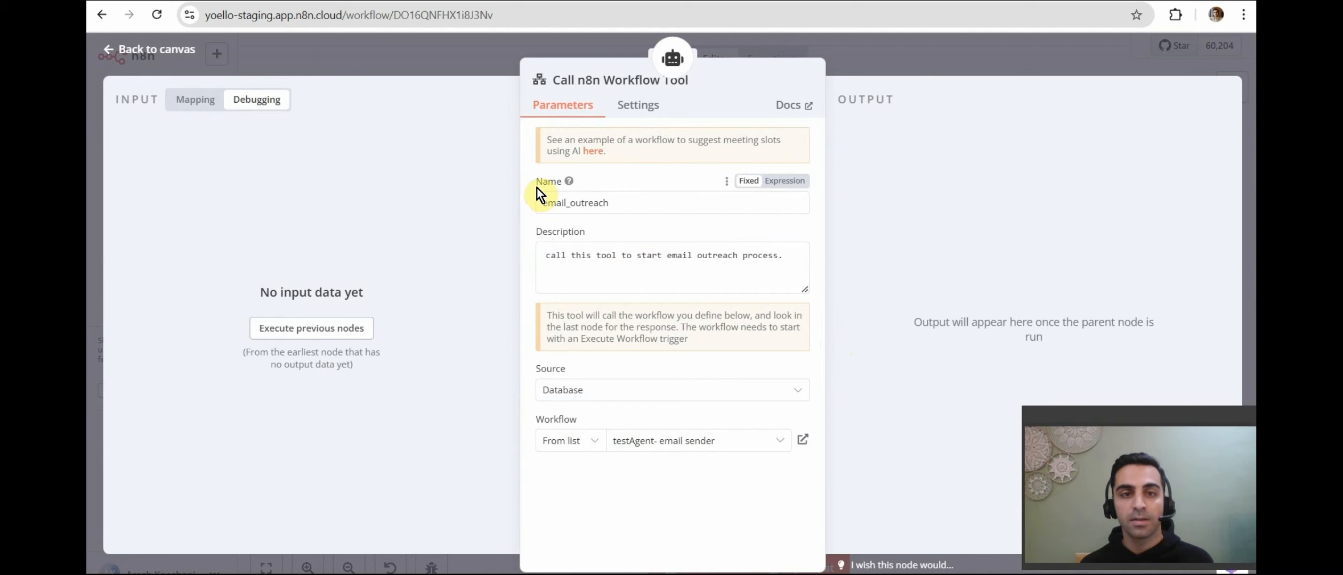
double_click(553, 202)
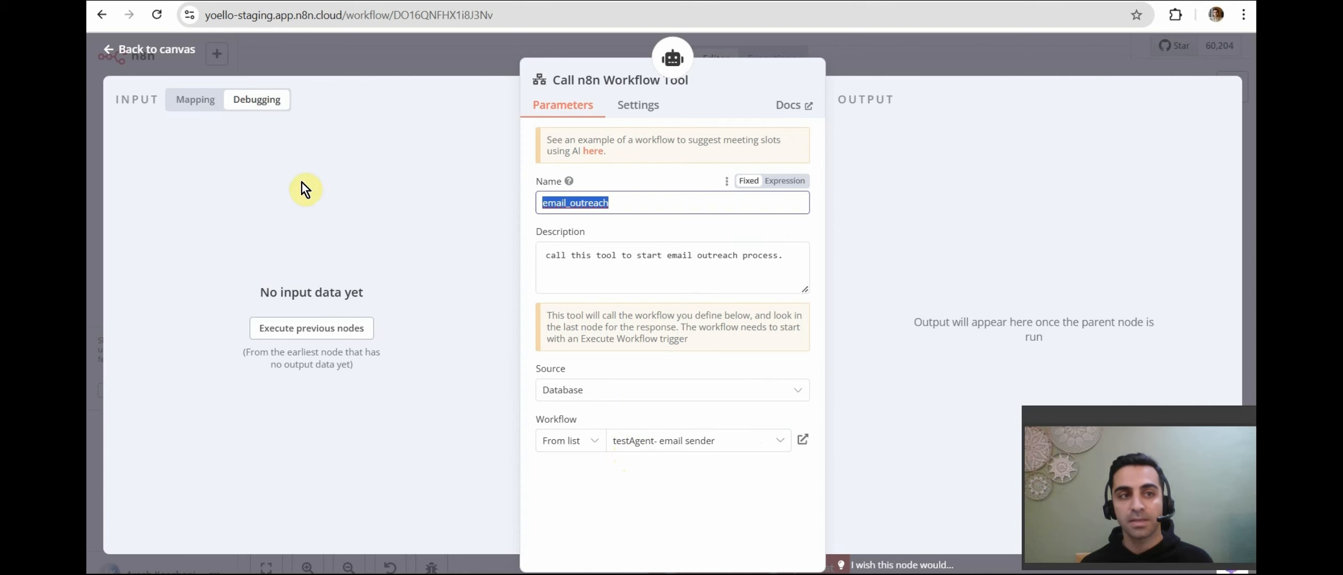
left_click(165, 51)
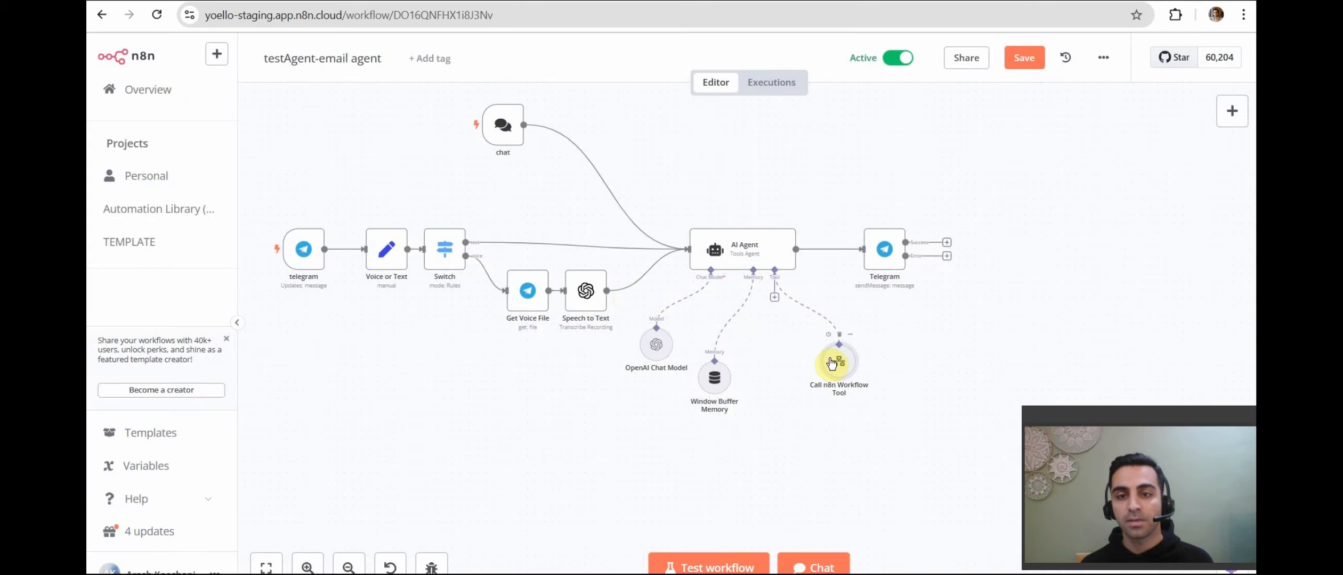
left_click_drag(812, 369, 806, 367)
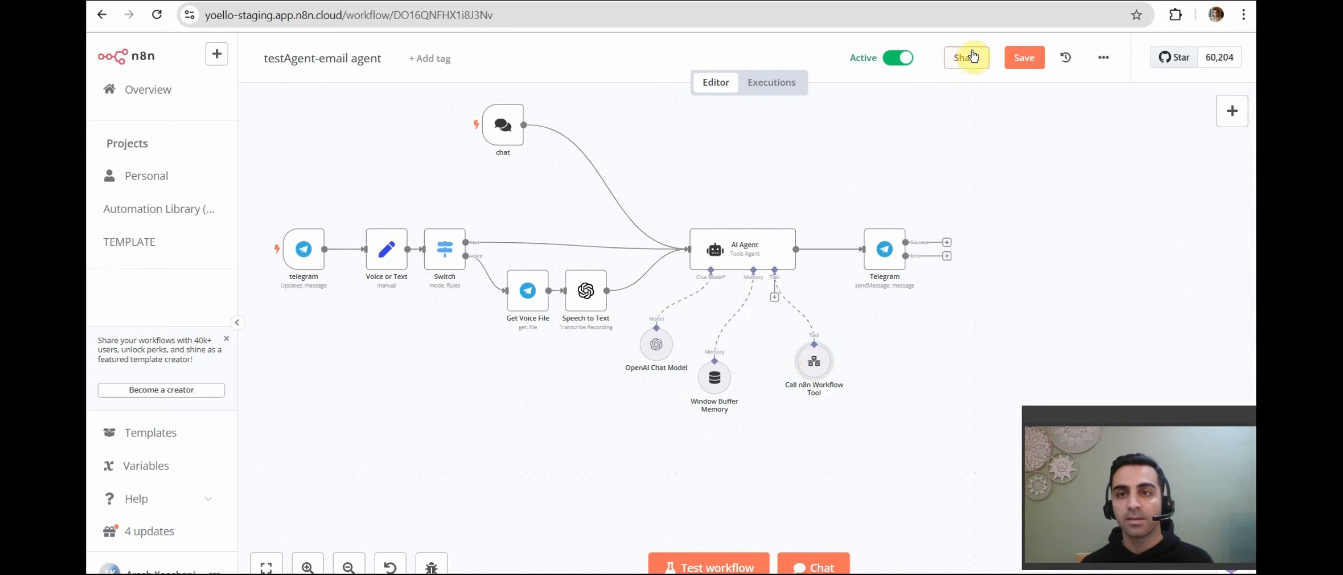
- Switch to the testAgent- email sender workflow and examine its Google Sheets, AI Agent, chat model and output parser nodes
left_click(1011, 1)
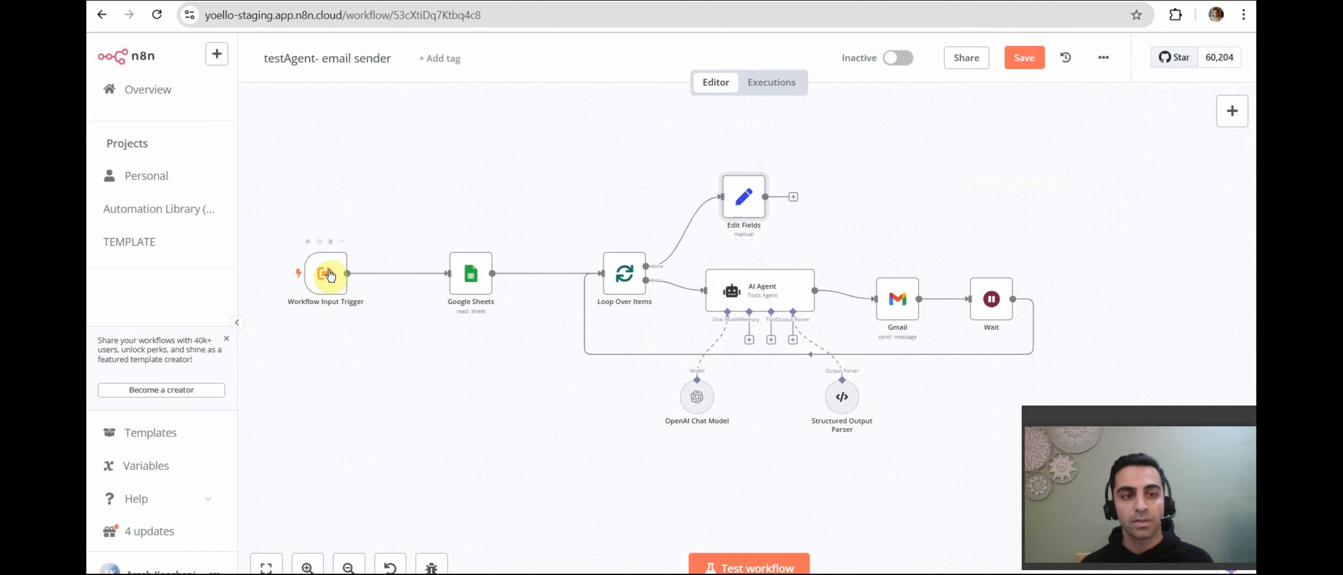
left_click(479, 279)
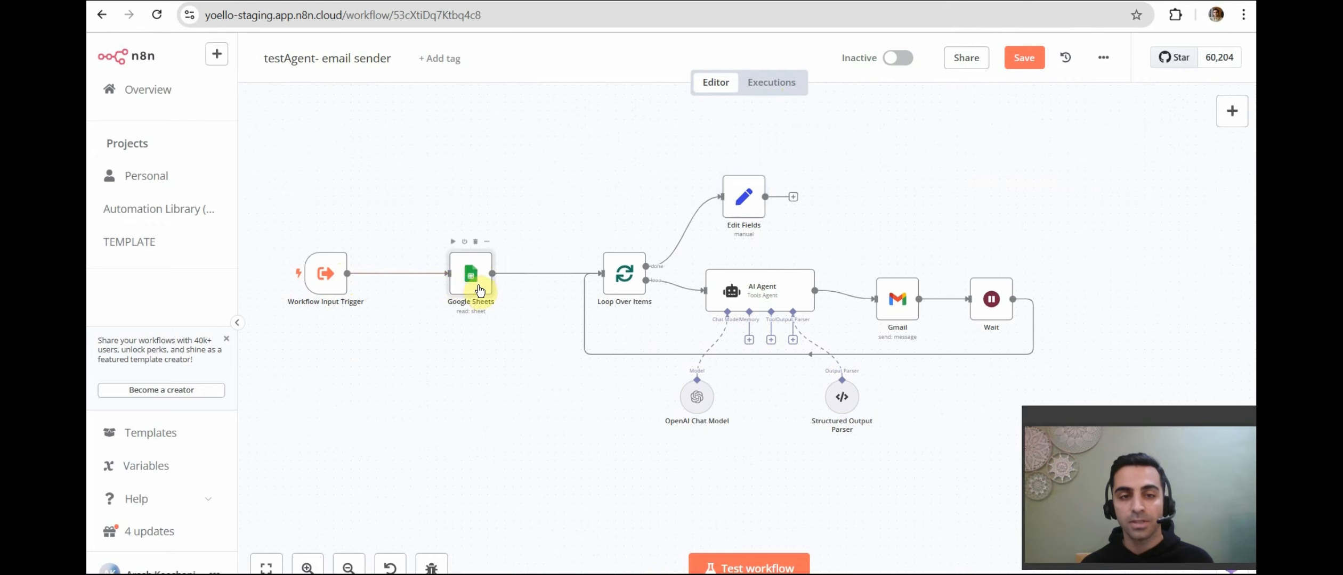
left_click_drag(479, 279, 461, 279)
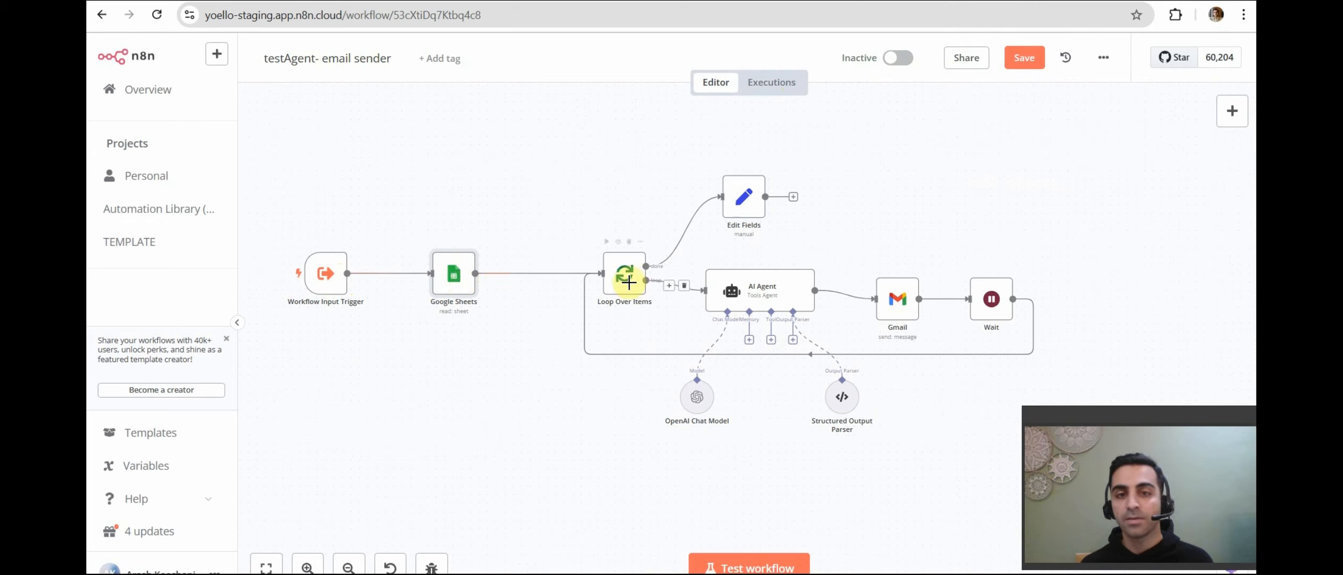
left_click(759, 295)
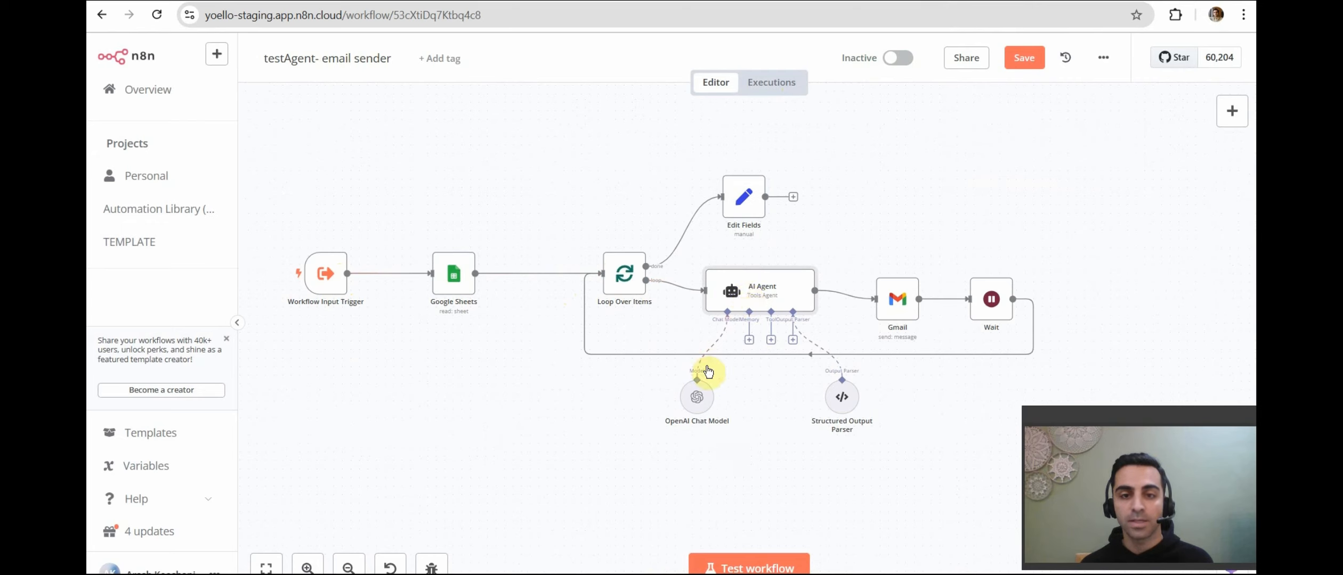
left_click_drag(696, 398, 679, 398)
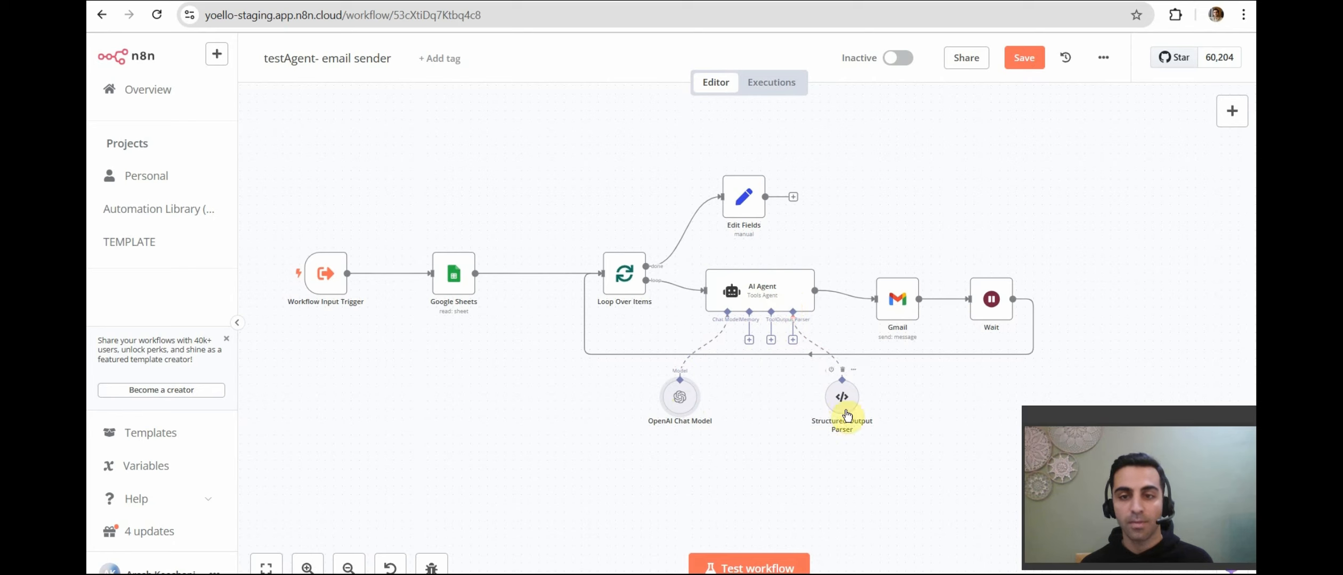
left_click_drag(840, 400, 822, 412)
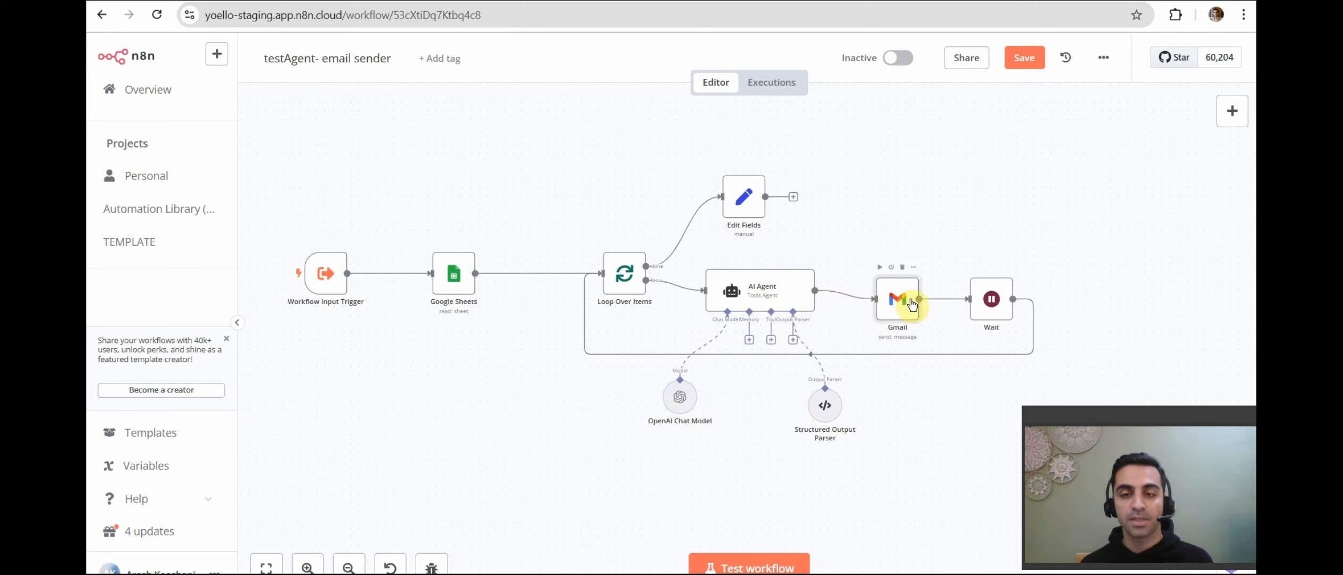
- Review the Wait node's interval settings and the Edit Fields node on the loop's finished branch
double_click(989, 301)
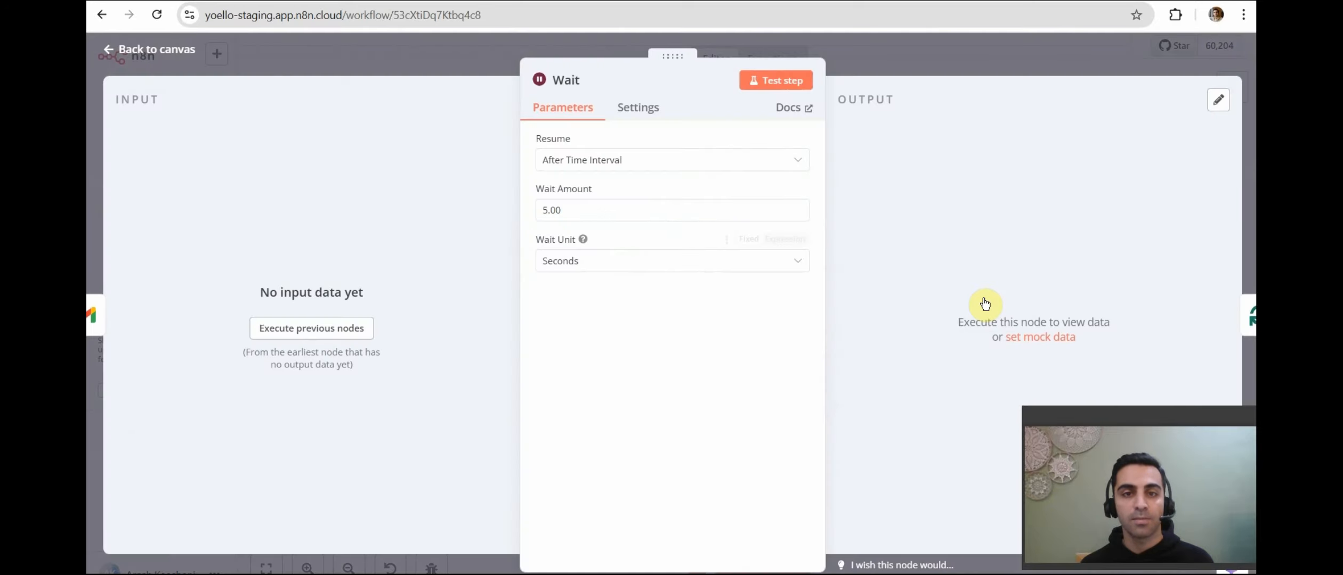
left_click(174, 54)
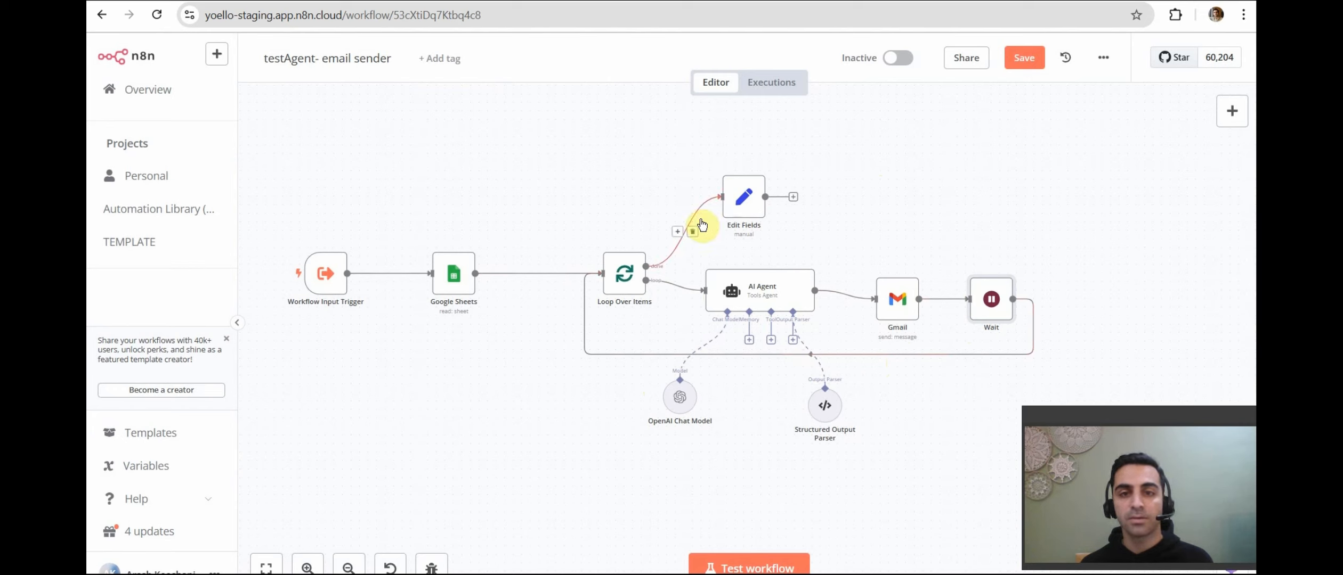
left_click_drag(722, 196, 745, 203)
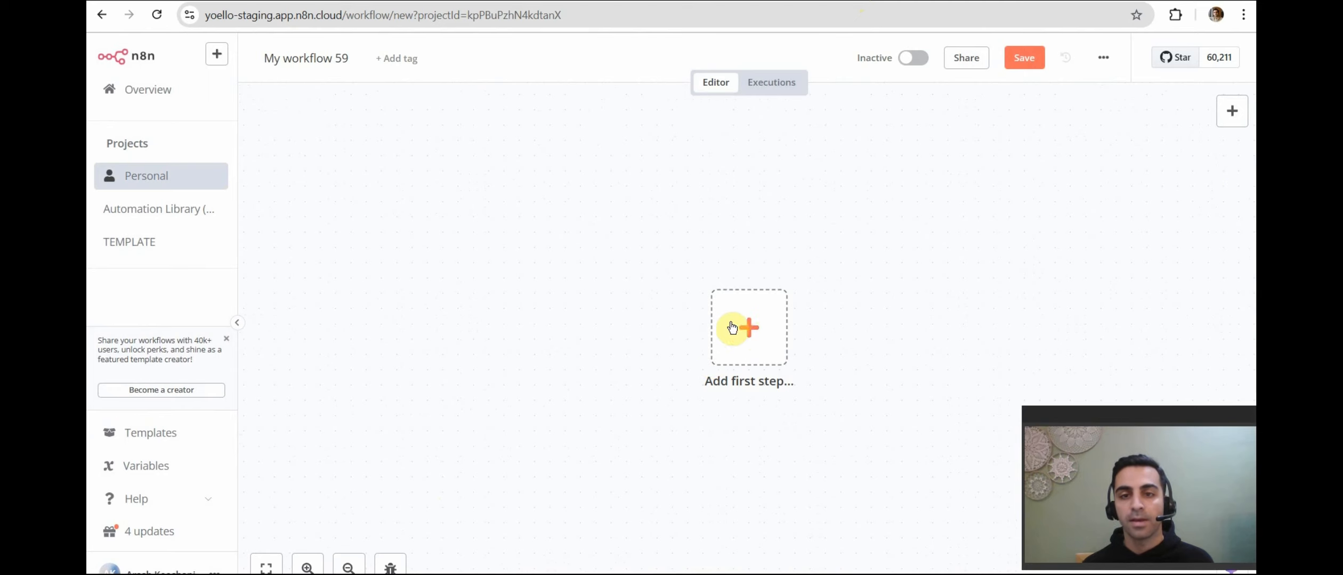
- Add a Chat Trigger as the new workflow's first node and place it in the upper-left area of the canvas
left_click(750, 326)
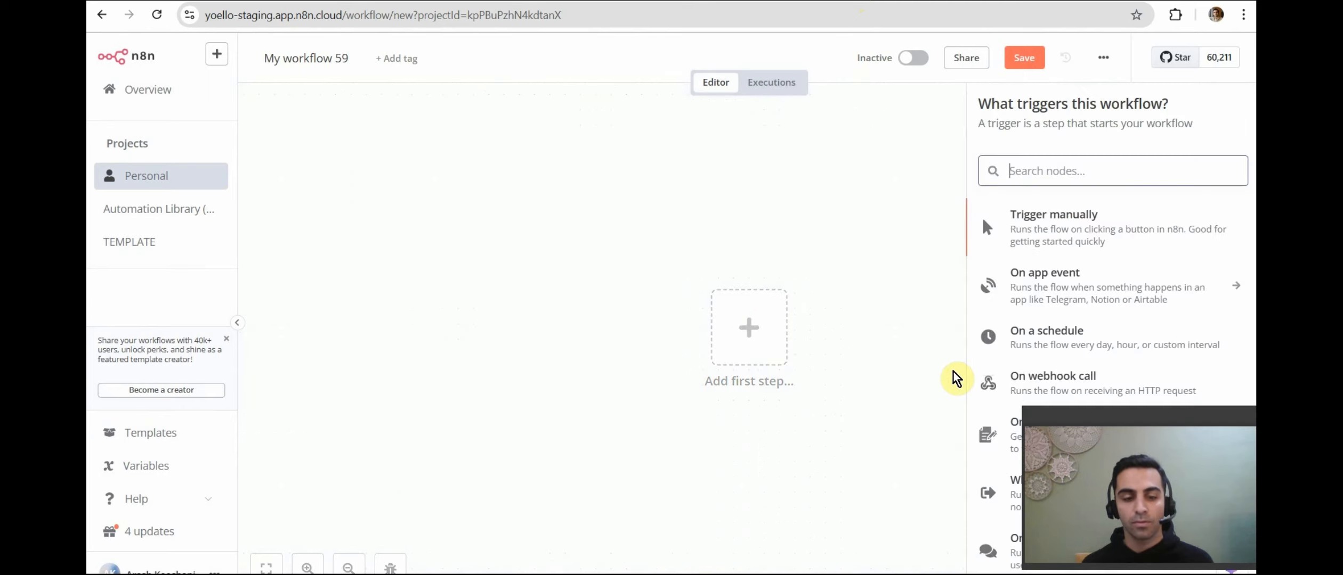
type("chat")
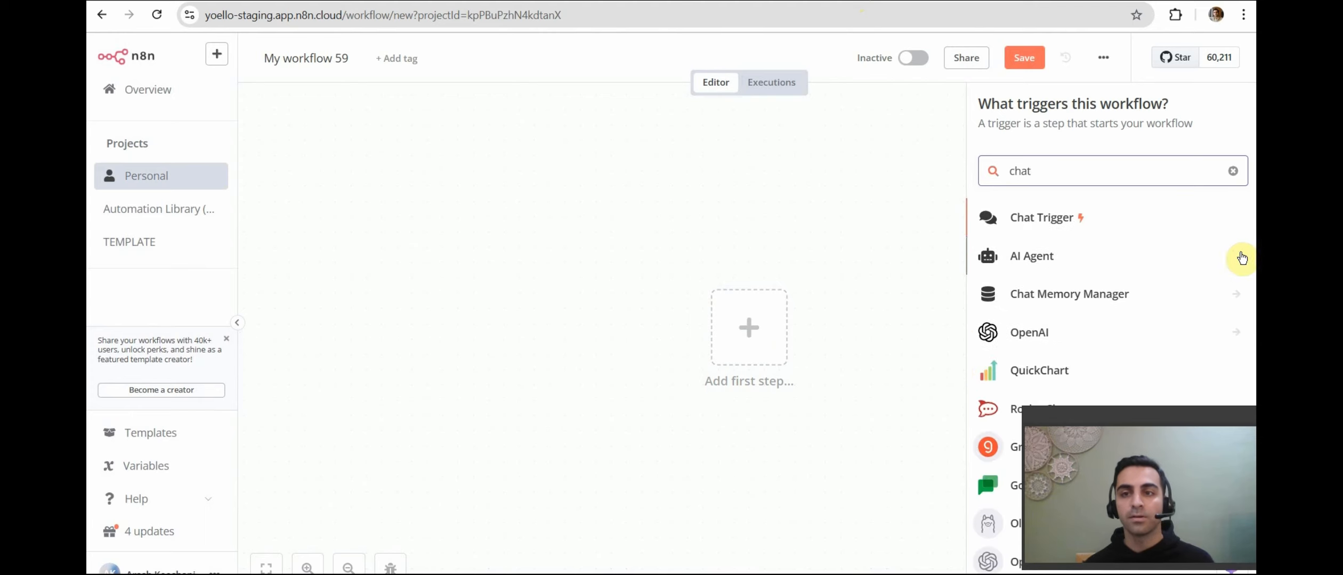
left_click(1013, 217)
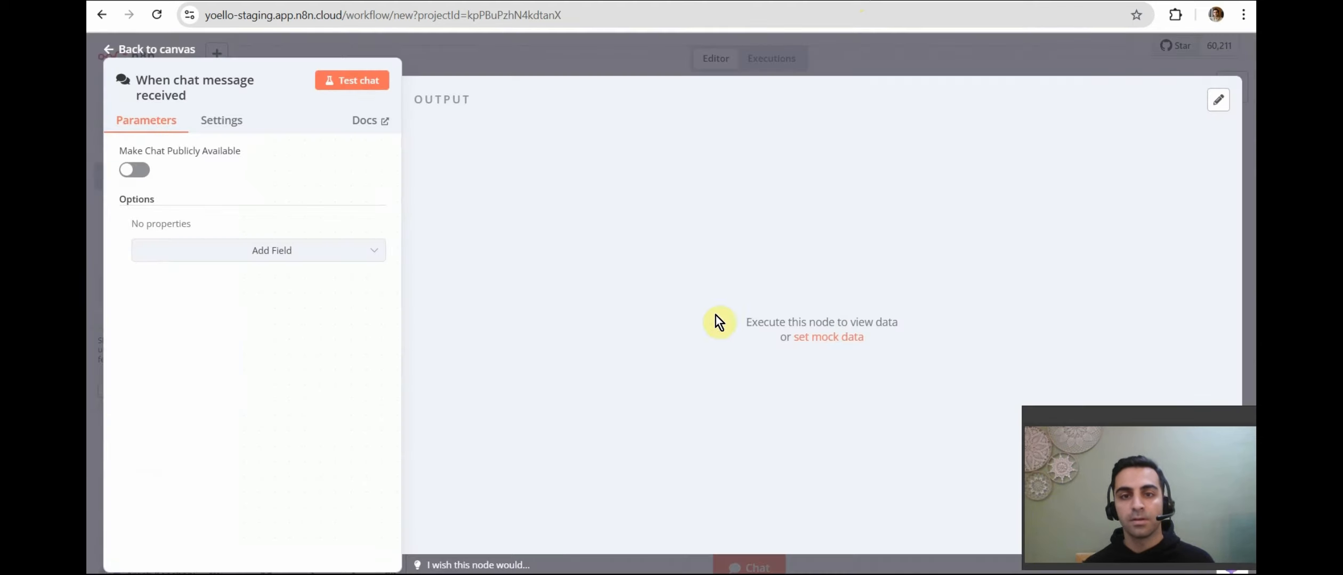
left_click(156, 49)
left_click_drag(763, 329, 467, 267)
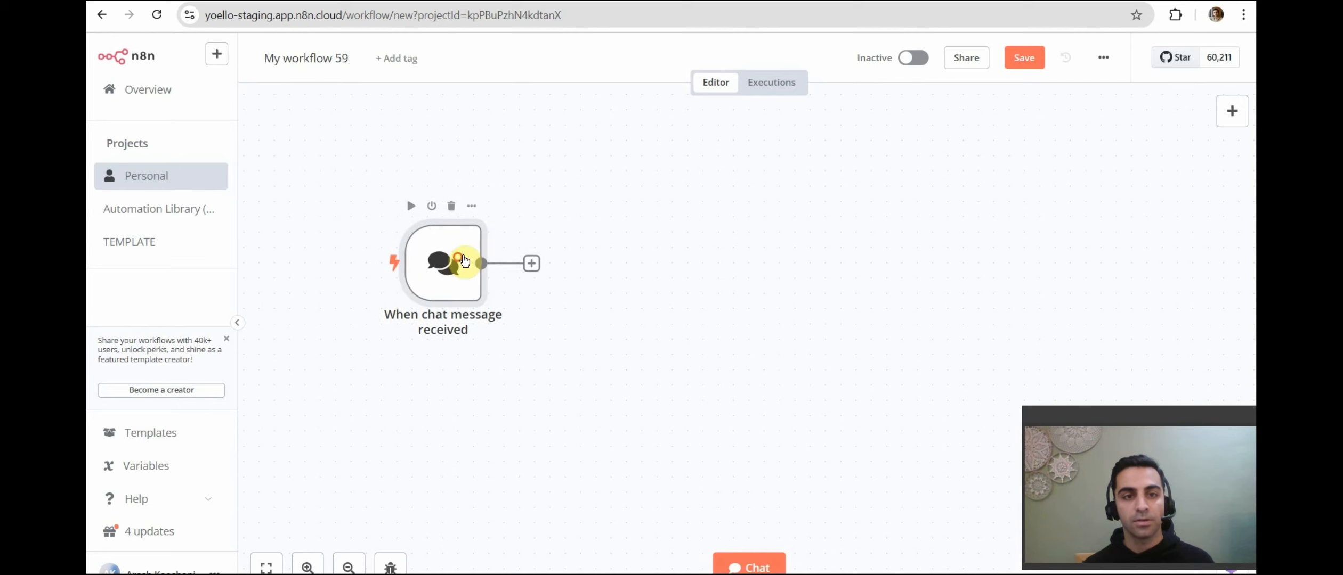
- Add an AI Agent node after the chat trigger, keeping its default Tools Agent settings
left_click(533, 266)
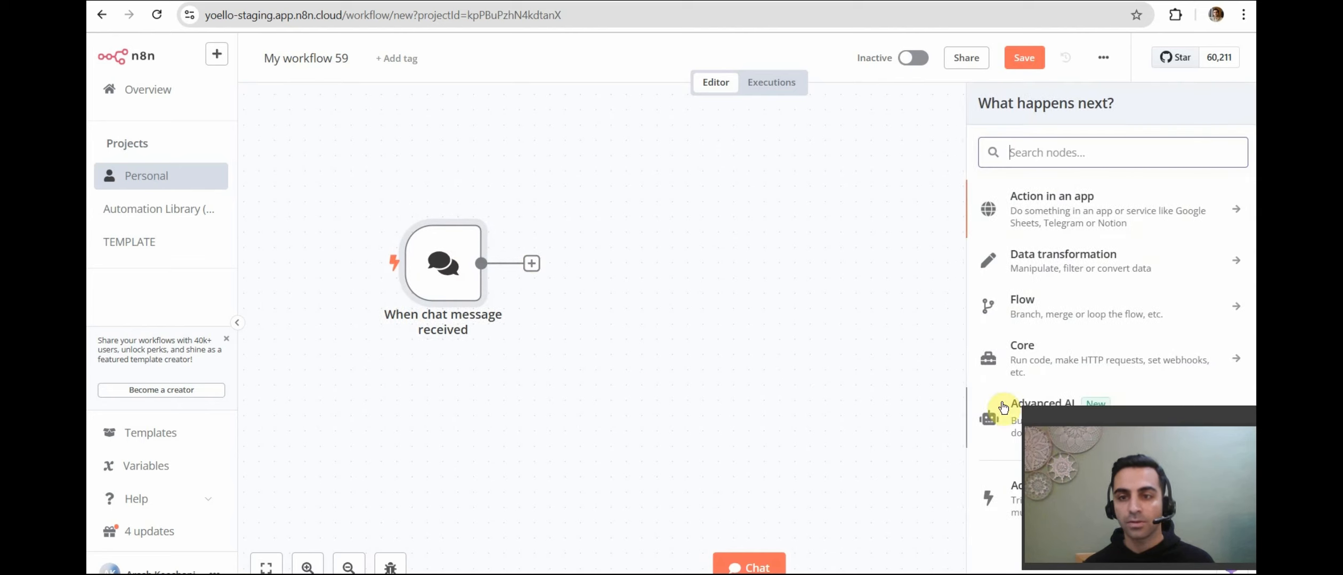
left_click_drag(1247, 402, 920, 403)
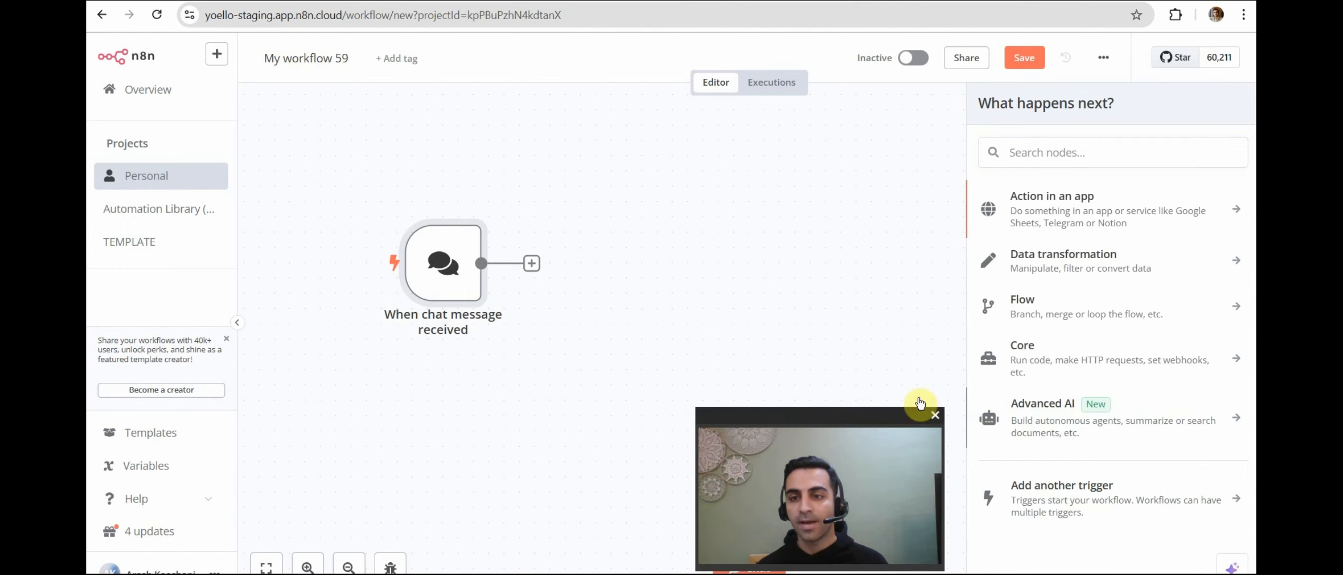
left_click(1039, 417)
left_click(1036, 295)
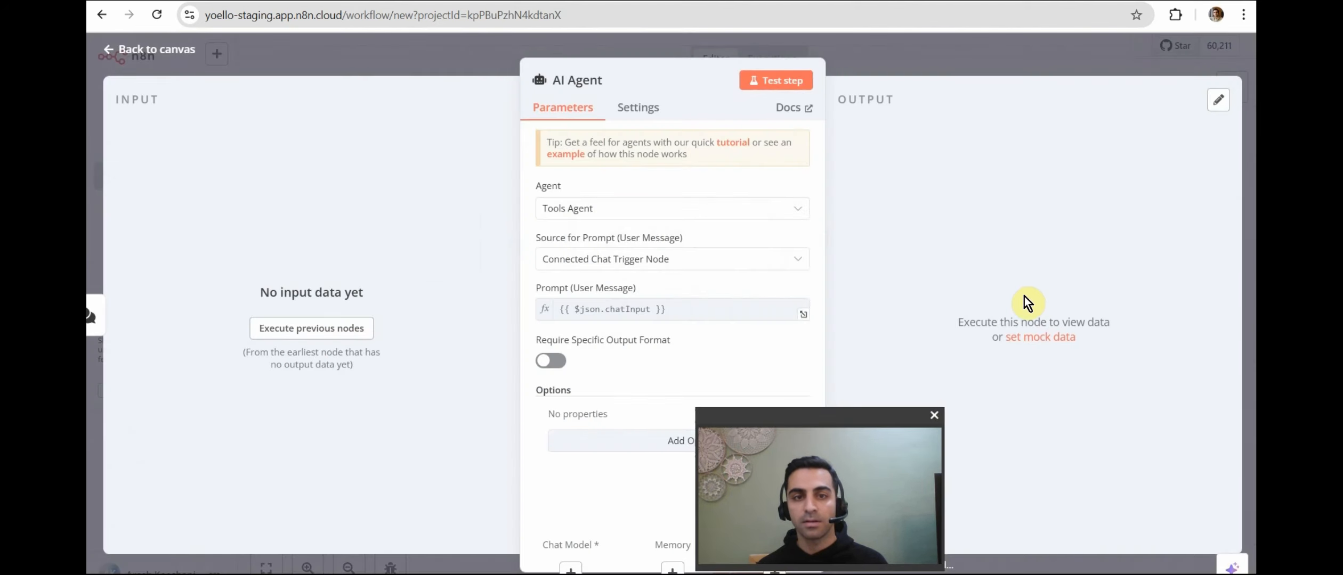
left_click_drag(828, 423, 1137, 428)
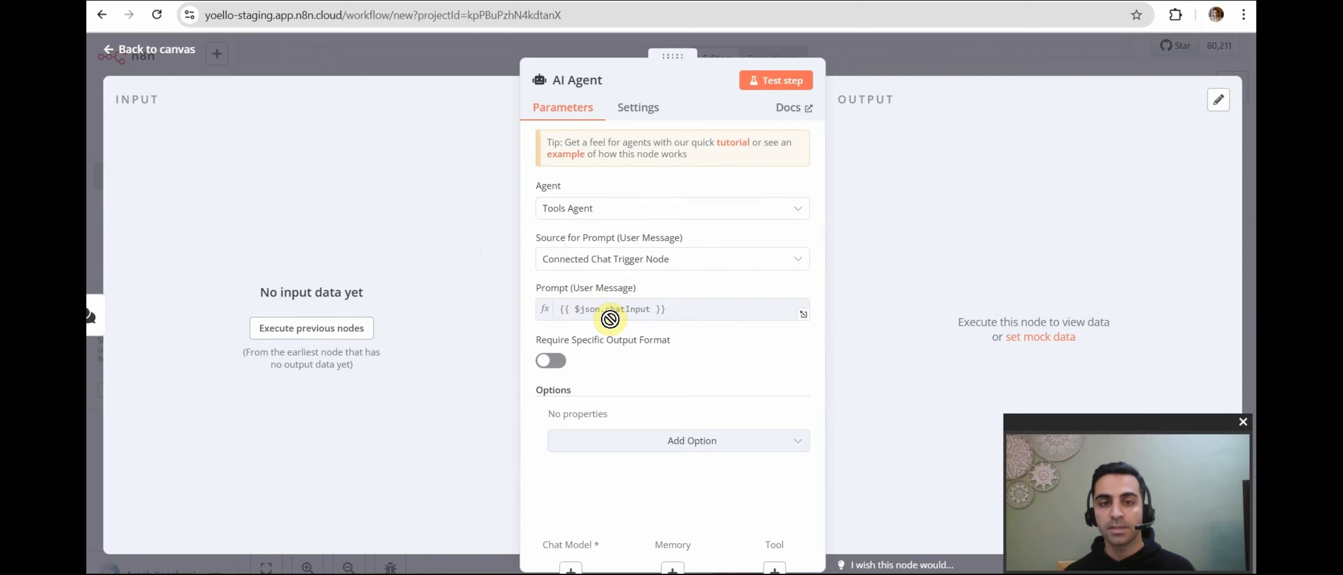
left_click(147, 50)
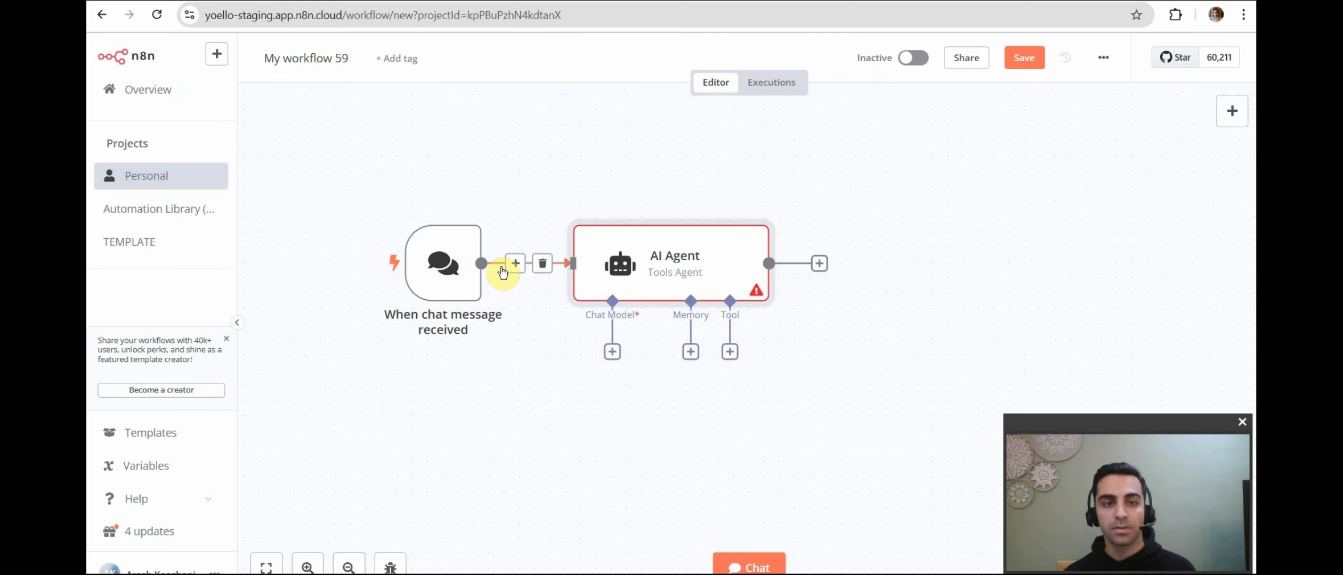
- Attach an OpenAI Chat Model to the AI Agent and select the second saved OpenAI credential for it
left_click(447, 261)
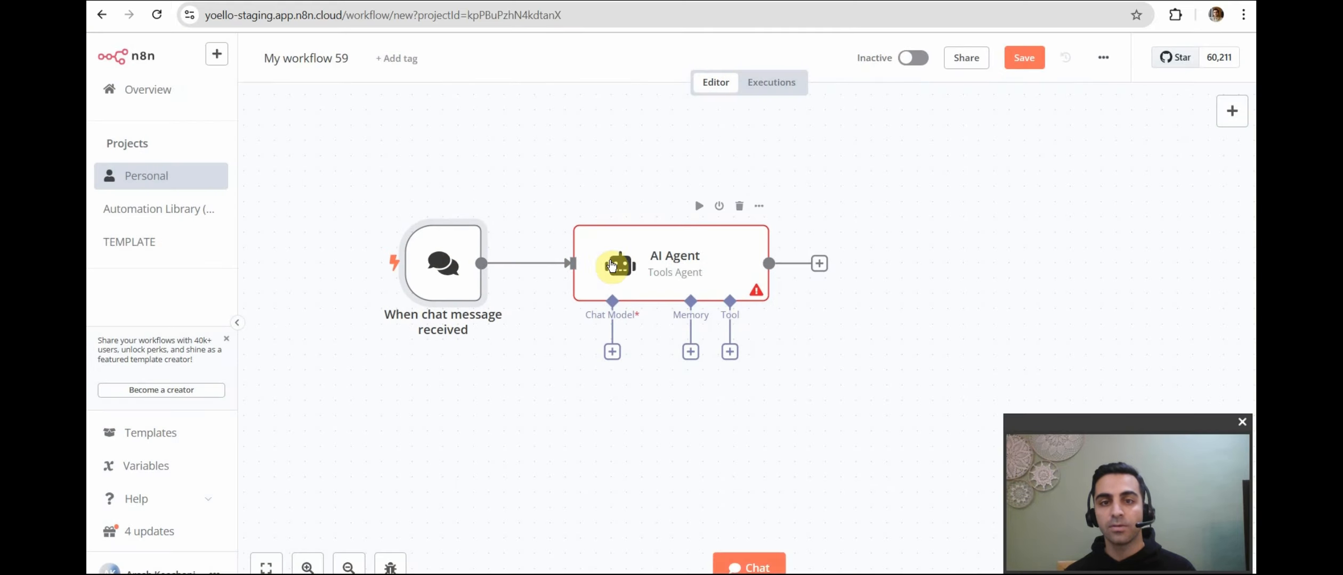
left_click(621, 260)
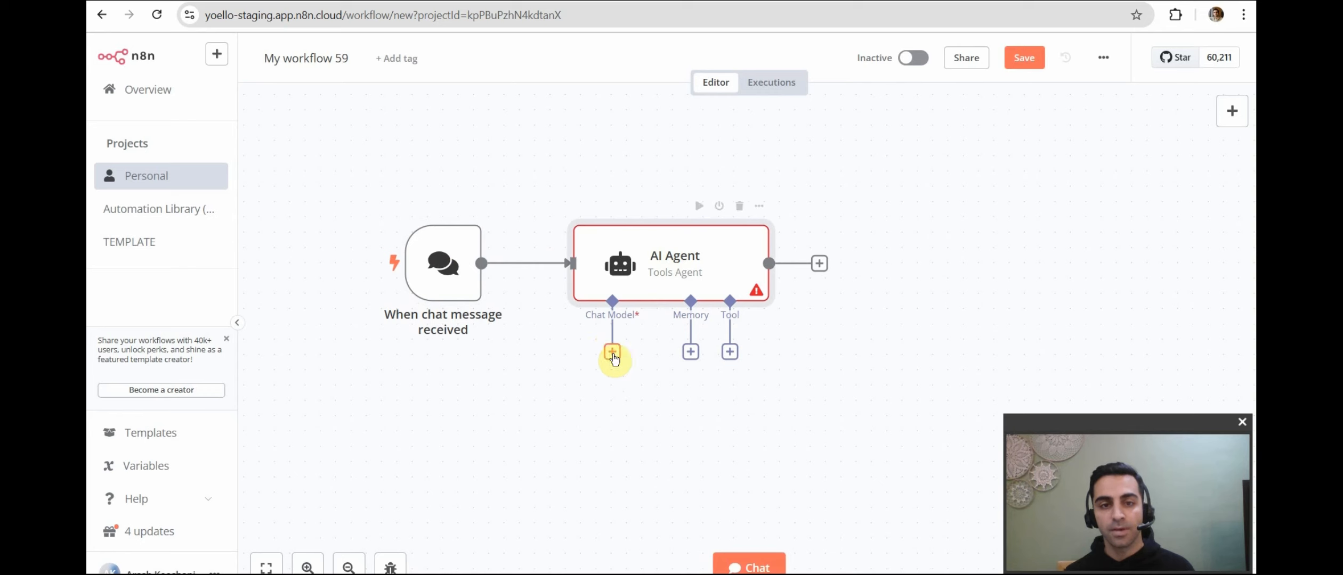
left_click_drag(612, 356, 559, 408)
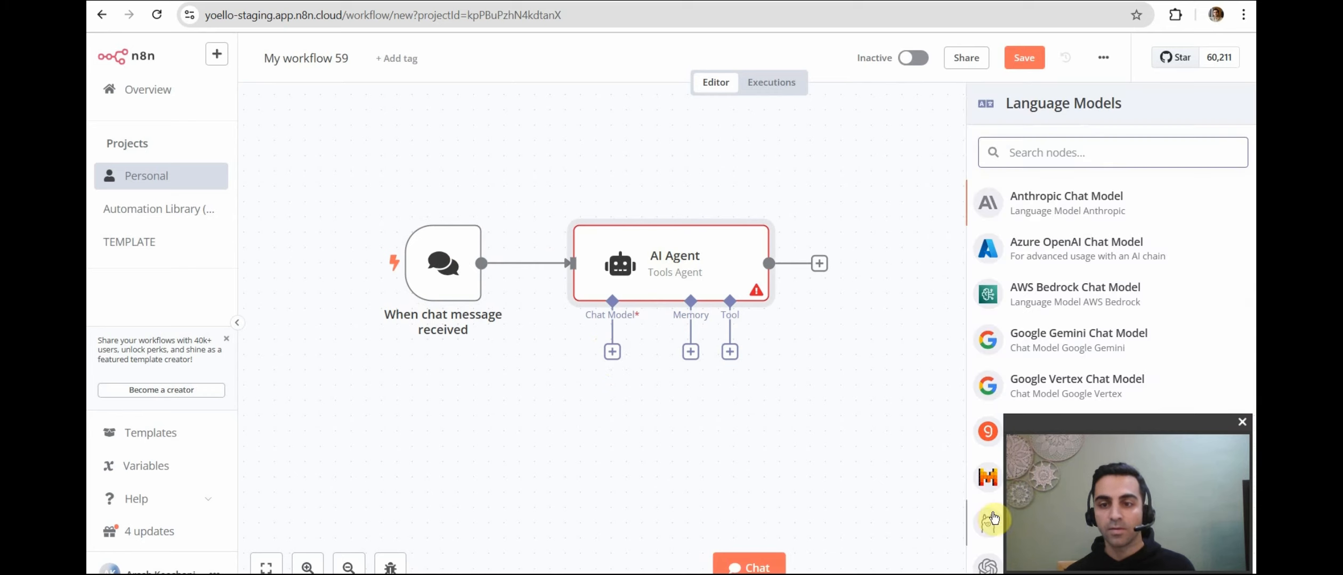
left_click(988, 564)
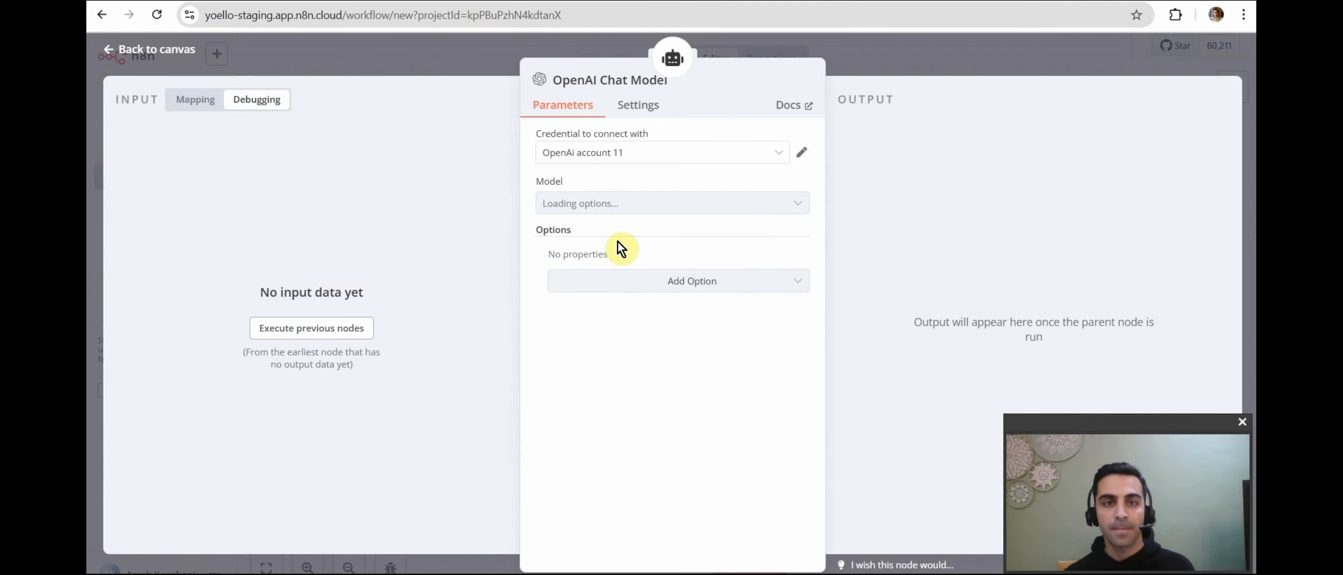
left_click(600, 154)
scroll(629, 216, "up", 5)
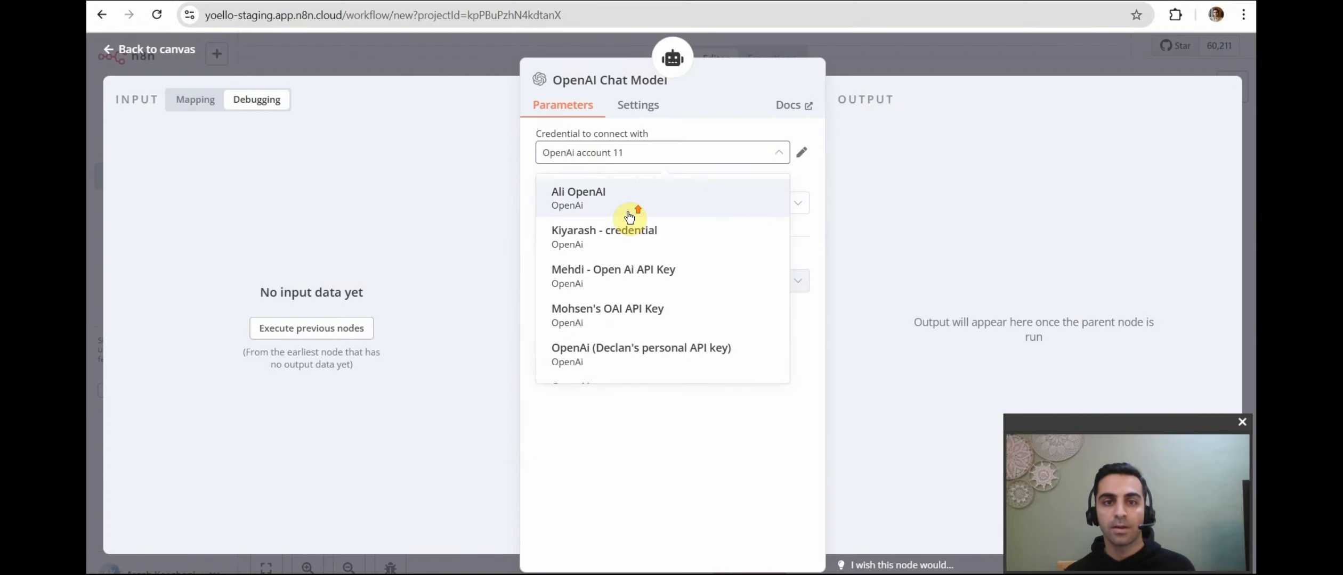
left_click(612, 231)
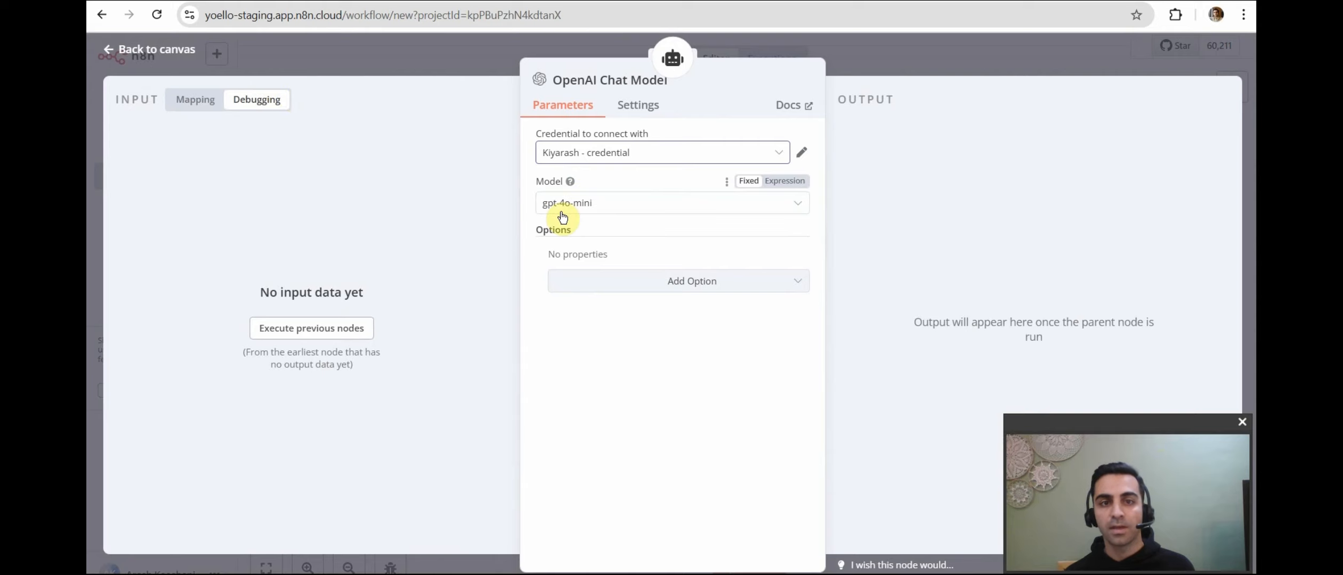
- Reposition the OpenAI Chat Model node slightly lower on the canvas and attach a Window Buffer Memory with context window length 10 to the AI Agent
left_click(156, 52)
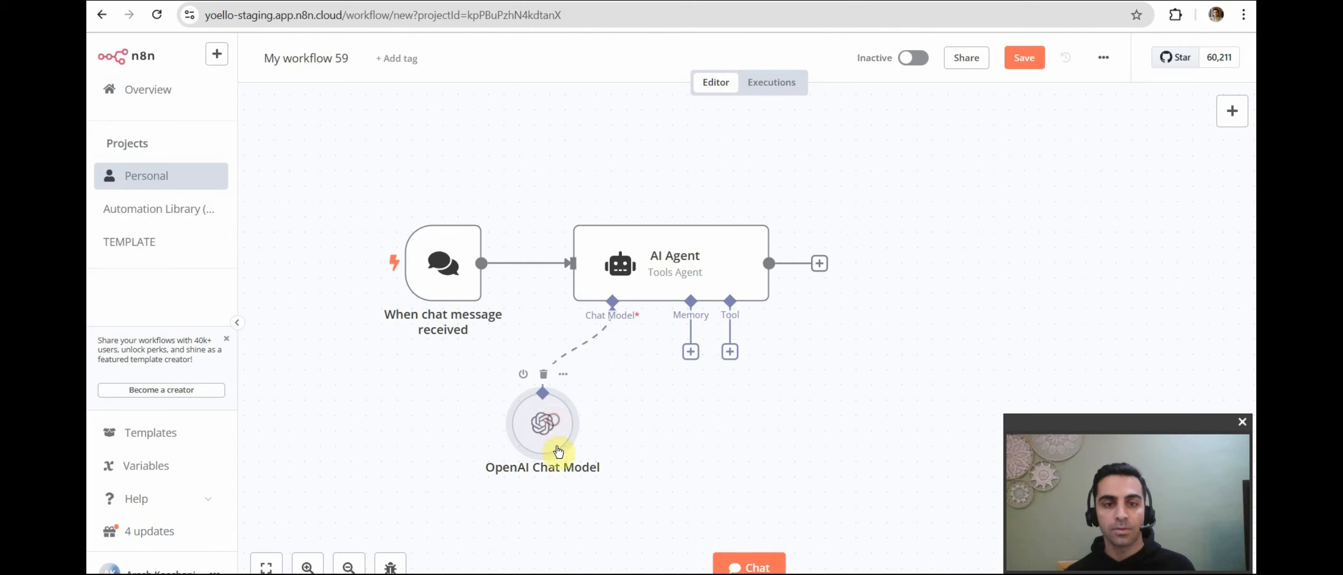
mouse_move(559, 441)
left_mouse_down()
mouse_move(583, 438)
mouse_move(543, 455)
left_mouse_up()
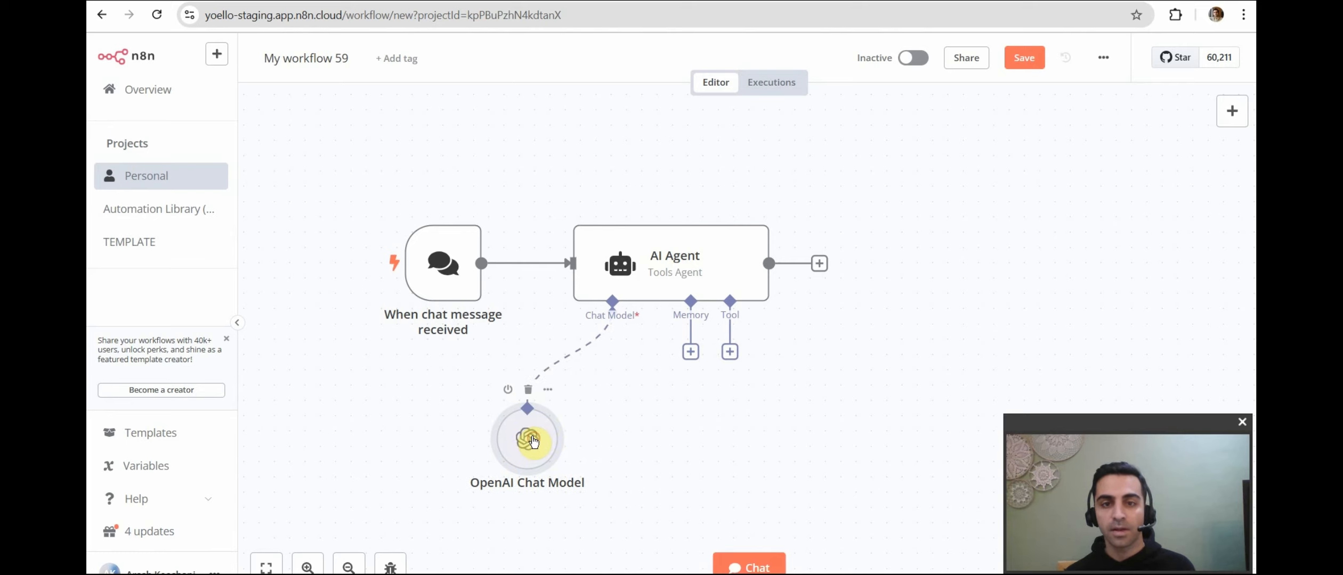
left_click(690, 353)
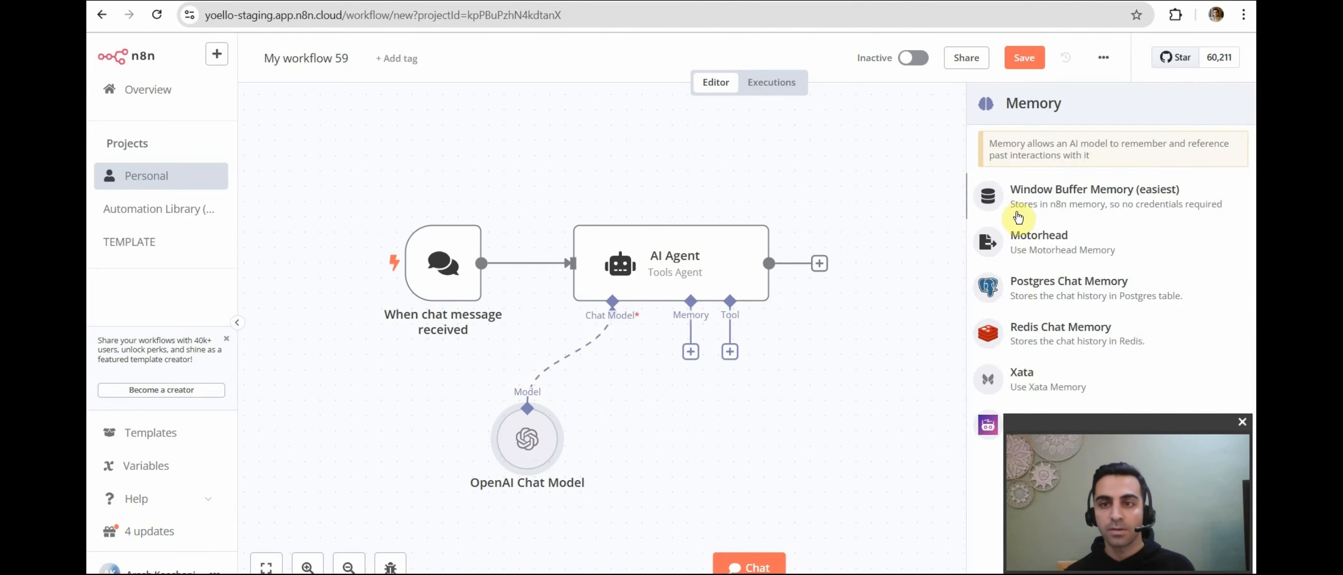
left_click(1063, 202)
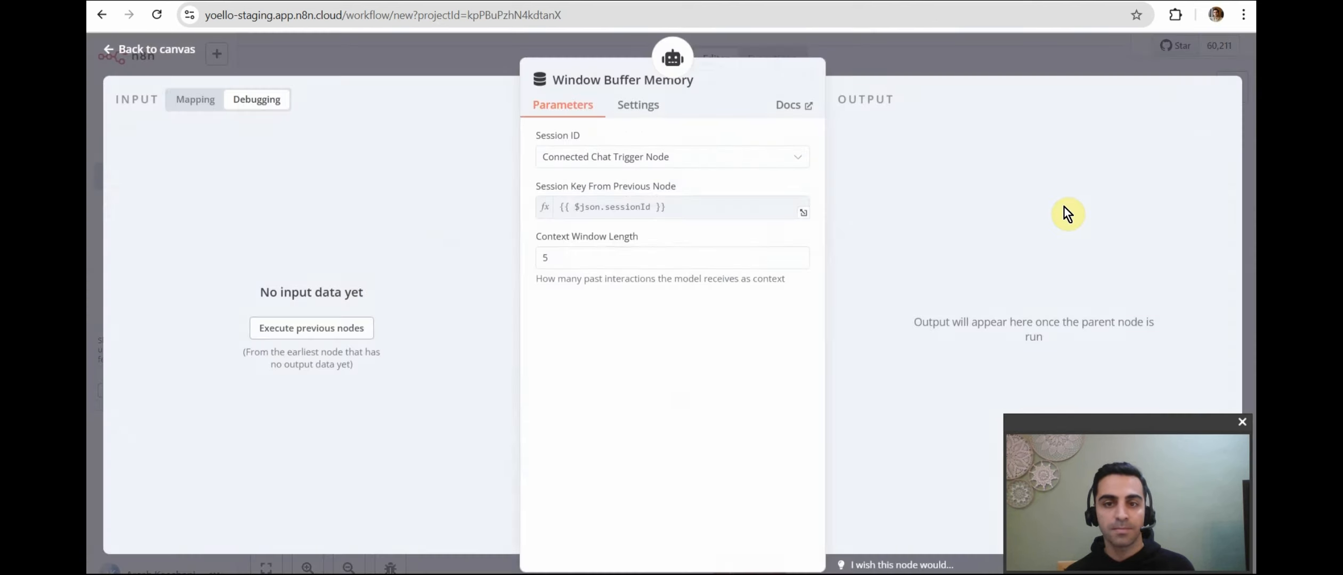
left_click(589, 260)
double_click(590, 260)
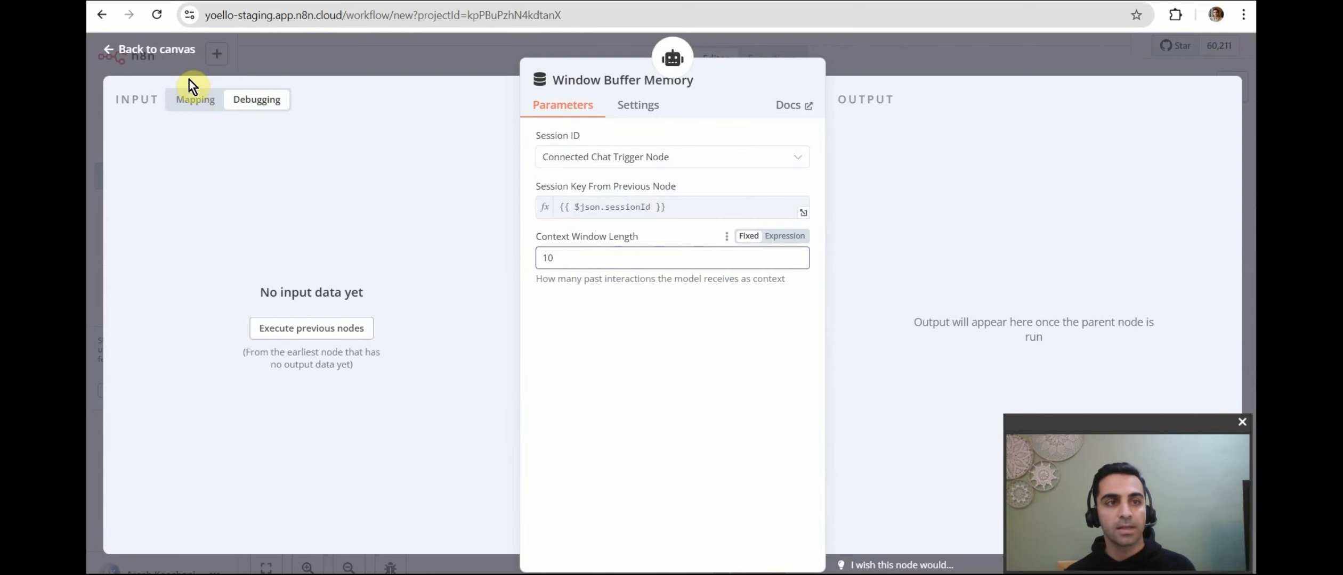
left_click(158, 56)
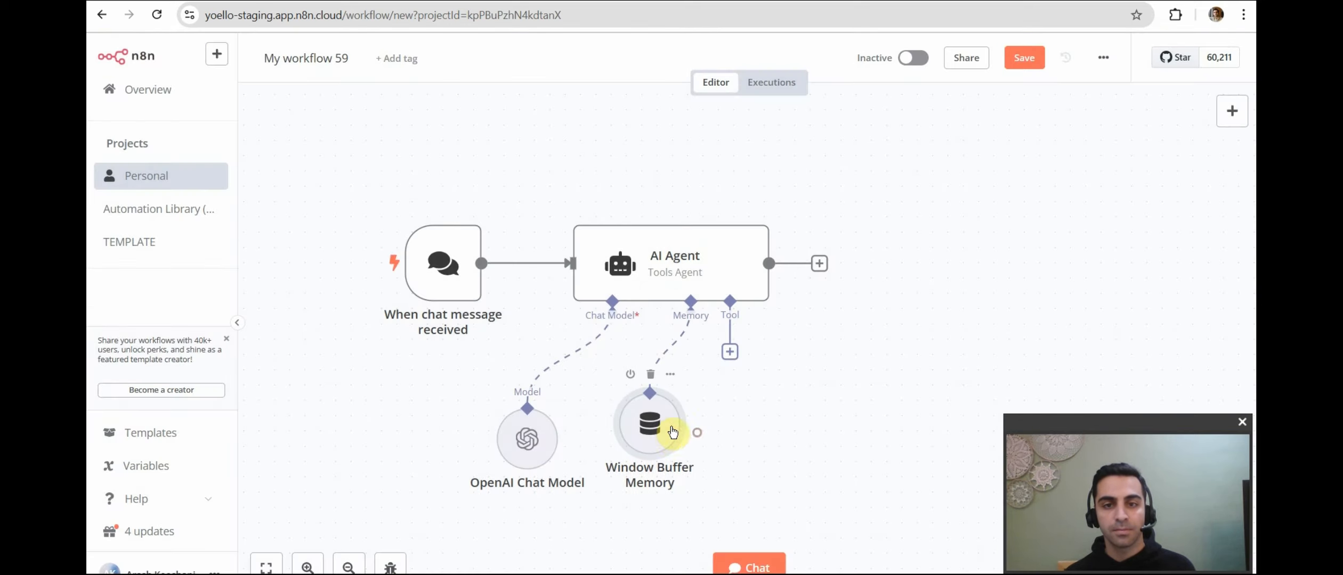
- Attach a Call n8n Workflow Tool to the AI Agent and name it email_outreach
left_click(730, 353)
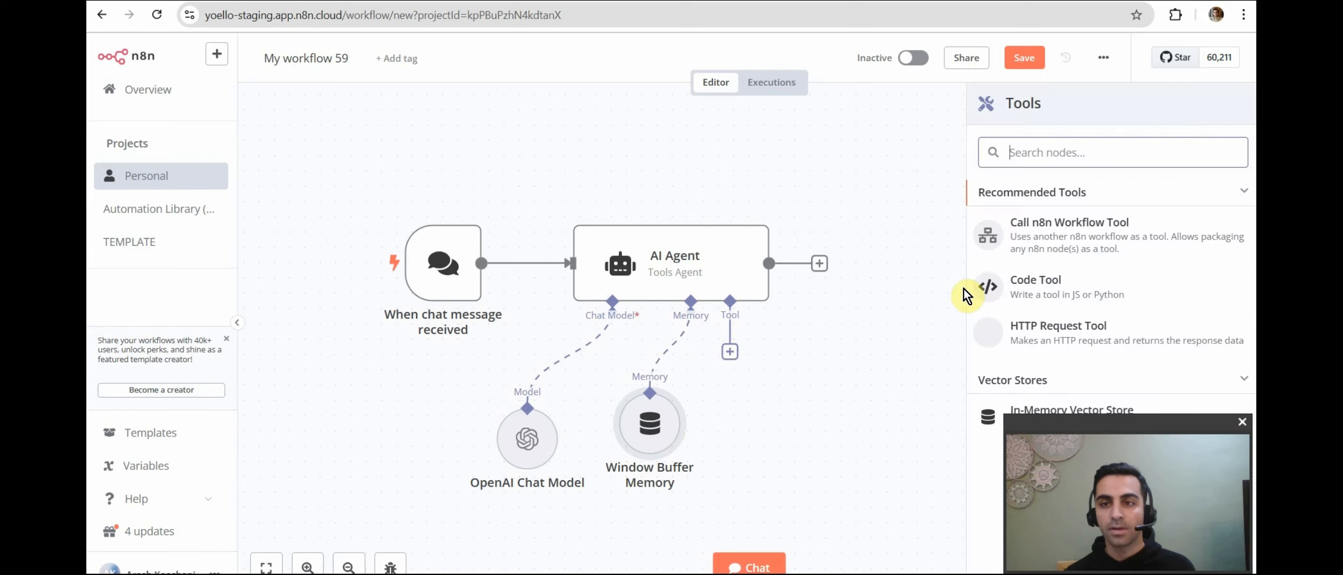
left_click(1075, 236)
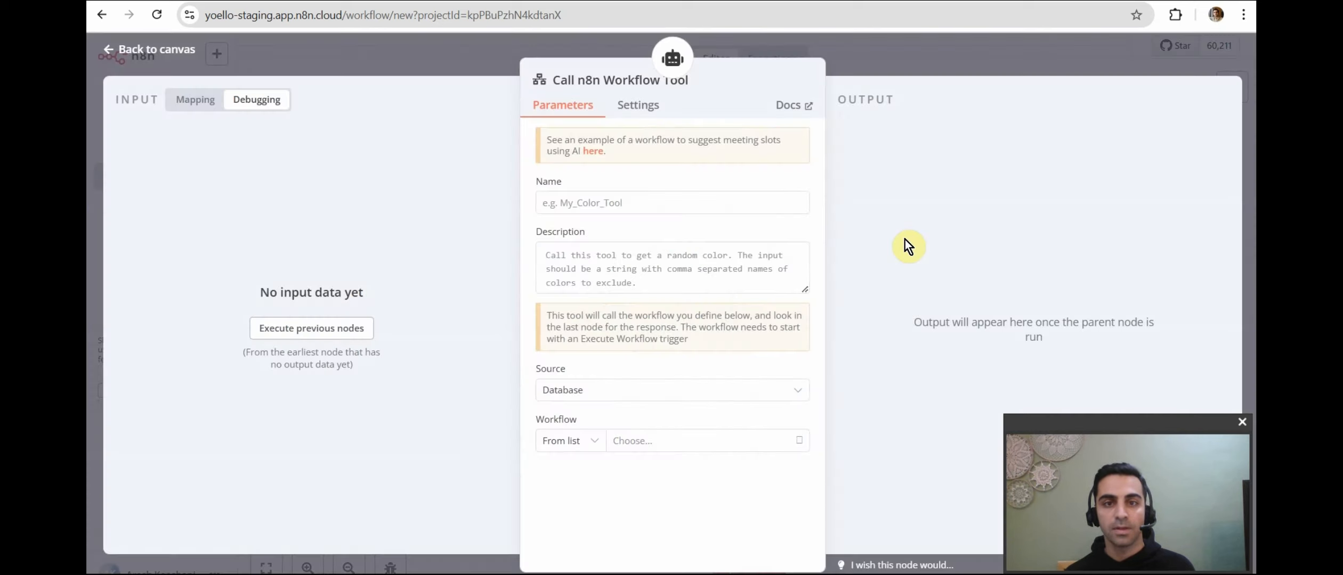
left_click(557, 203)
type("e")
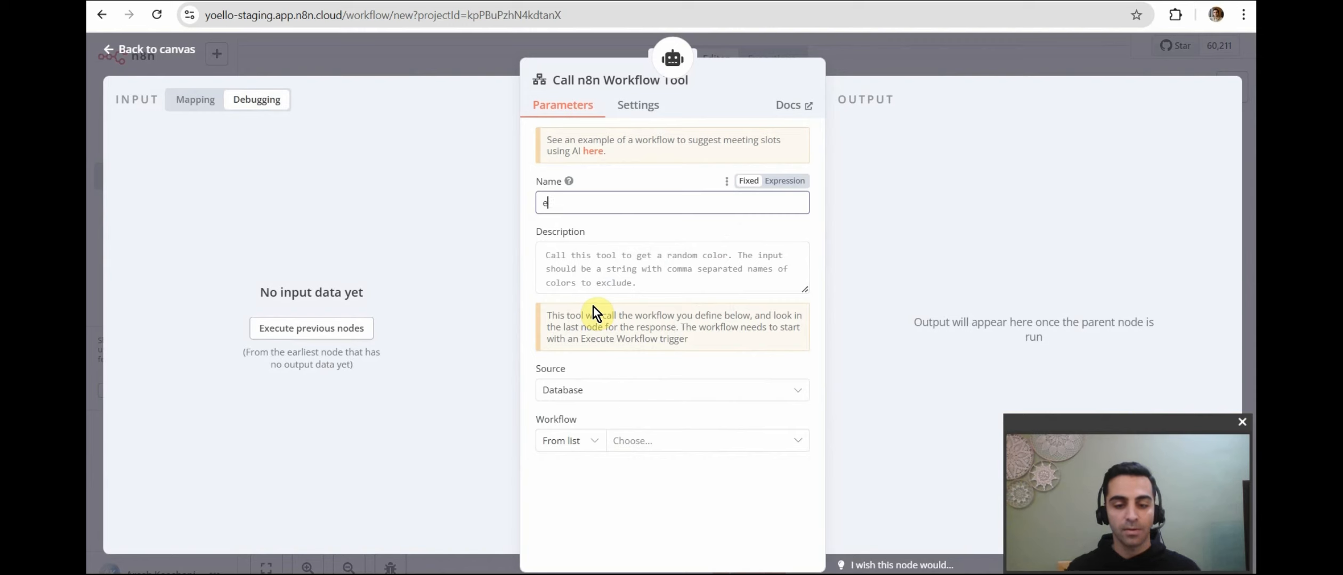
type("mail_ou")
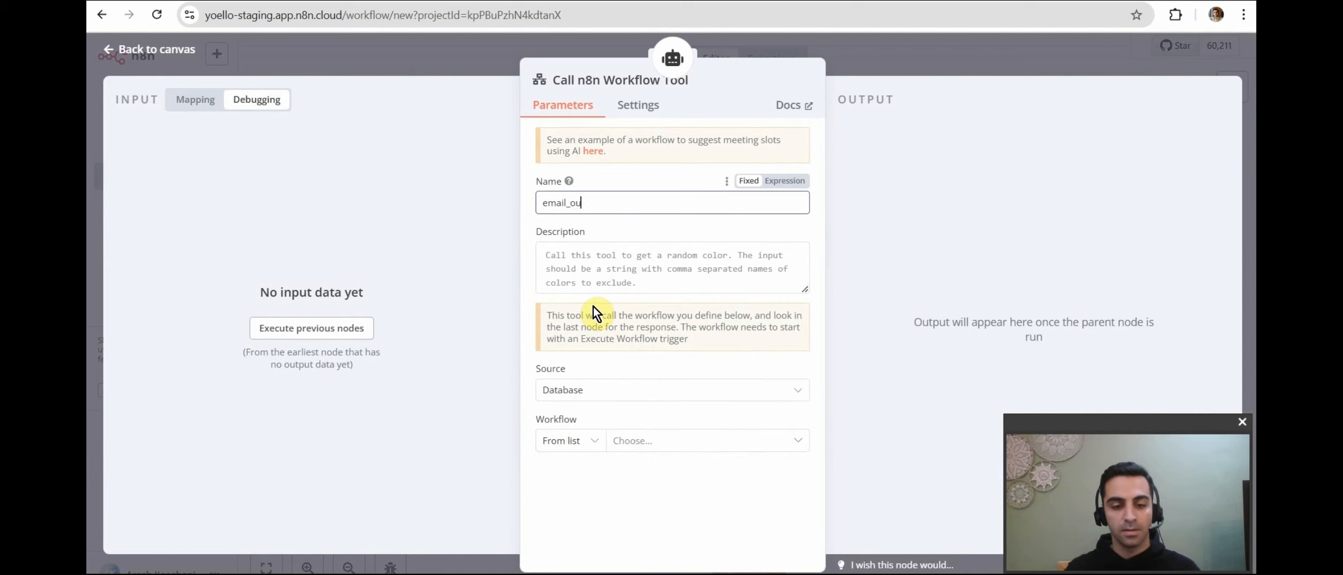
type("treach")
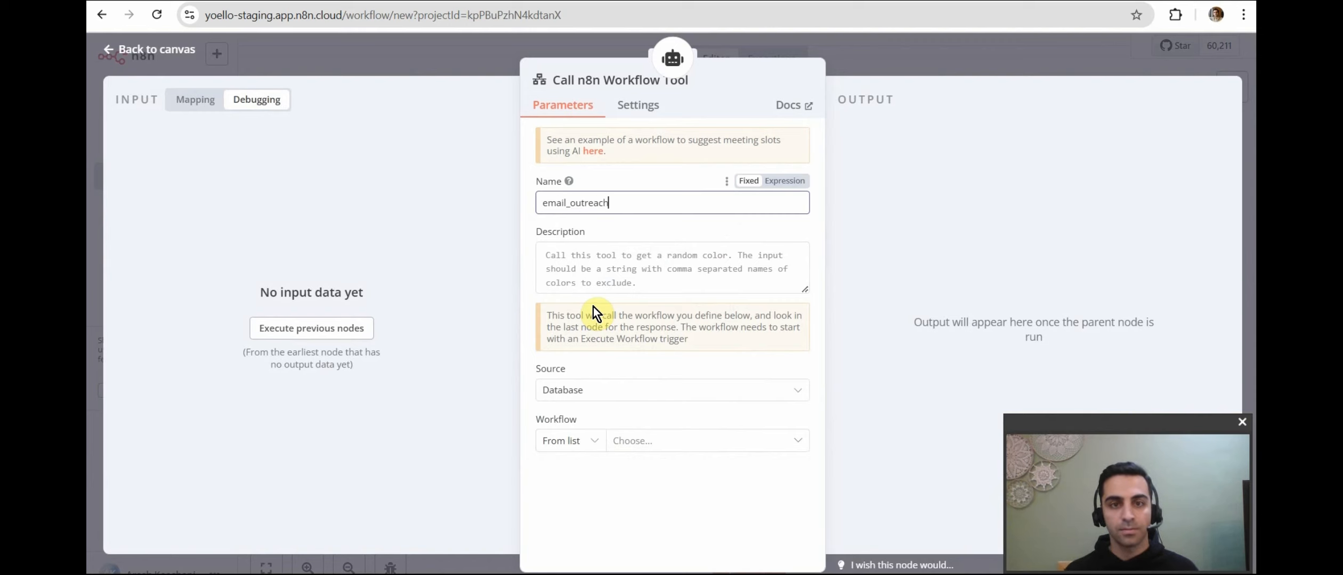
- Describe the workflow tool as "call this tool to send emails" and deactivate its node on the canvas
key("Tab")
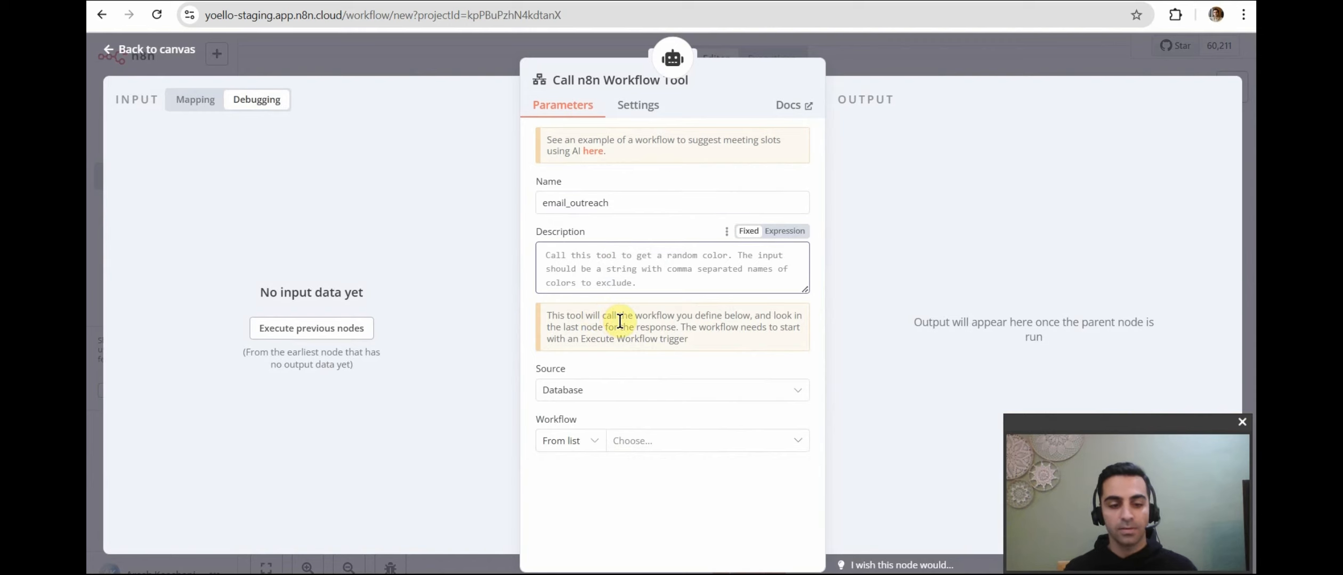
type("call this tool to send emails")
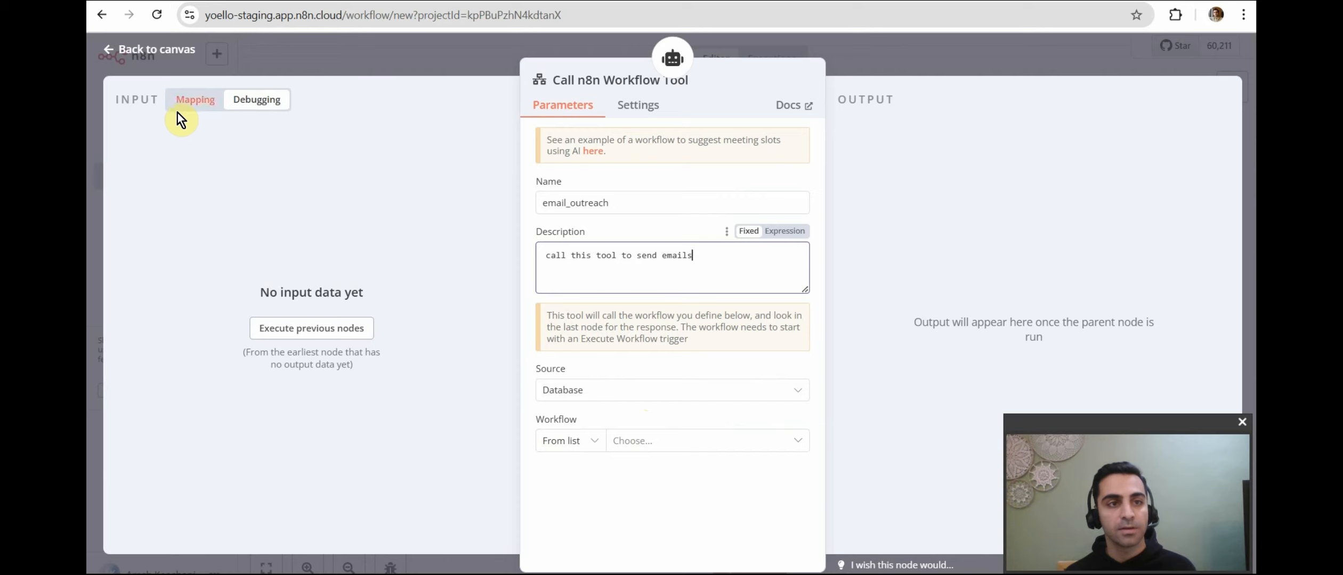
left_click(159, 52)
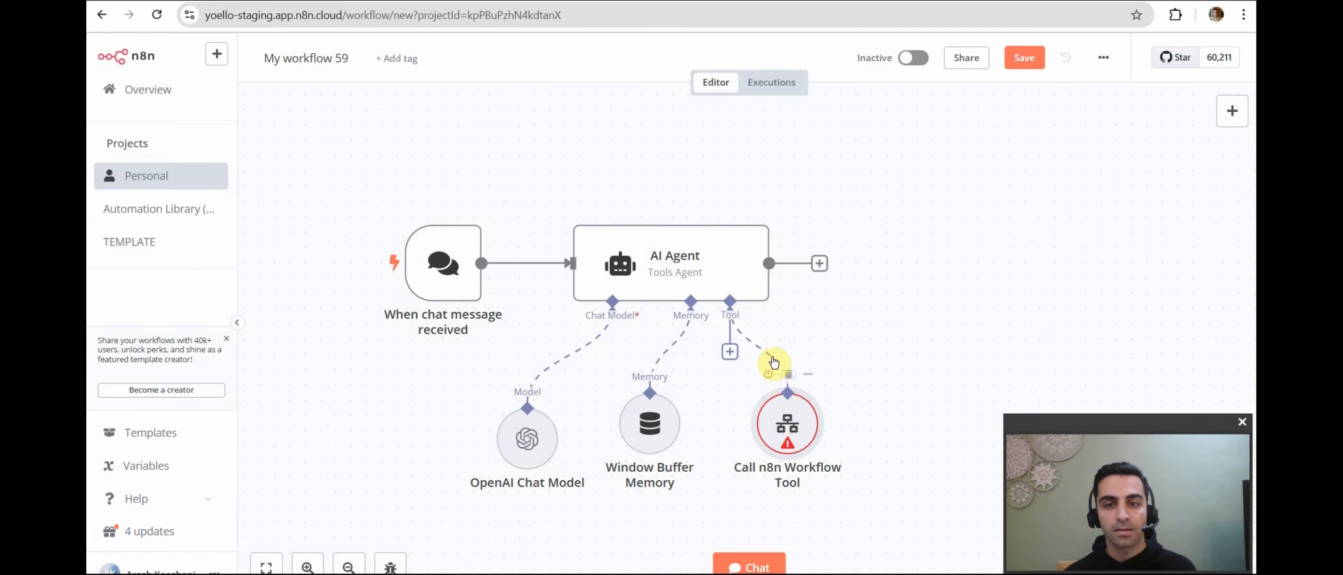
left_click(767, 376)
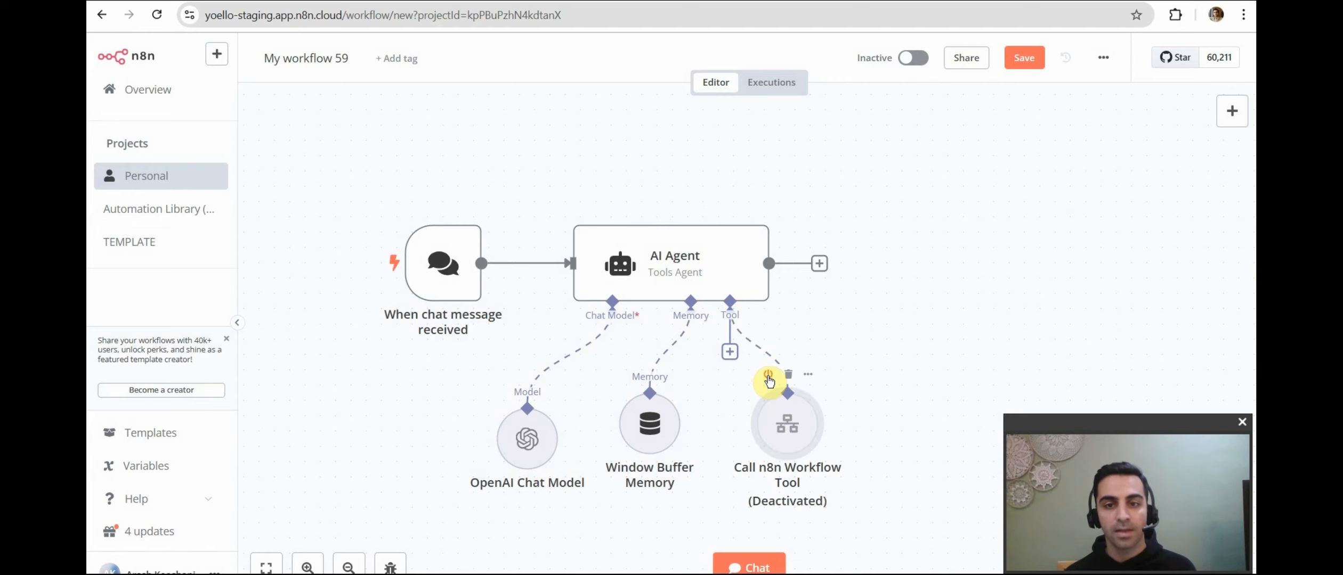
- Add the System Message option to the AI Agent node and clear its default text
double_click(667, 257)
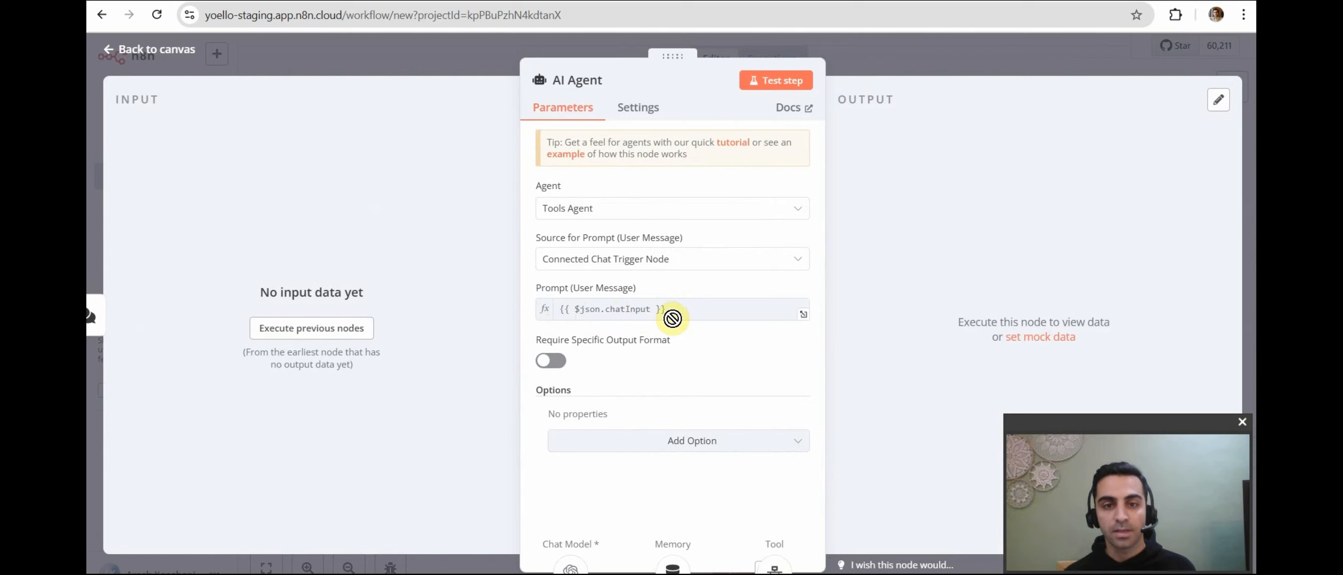
left_click(647, 447)
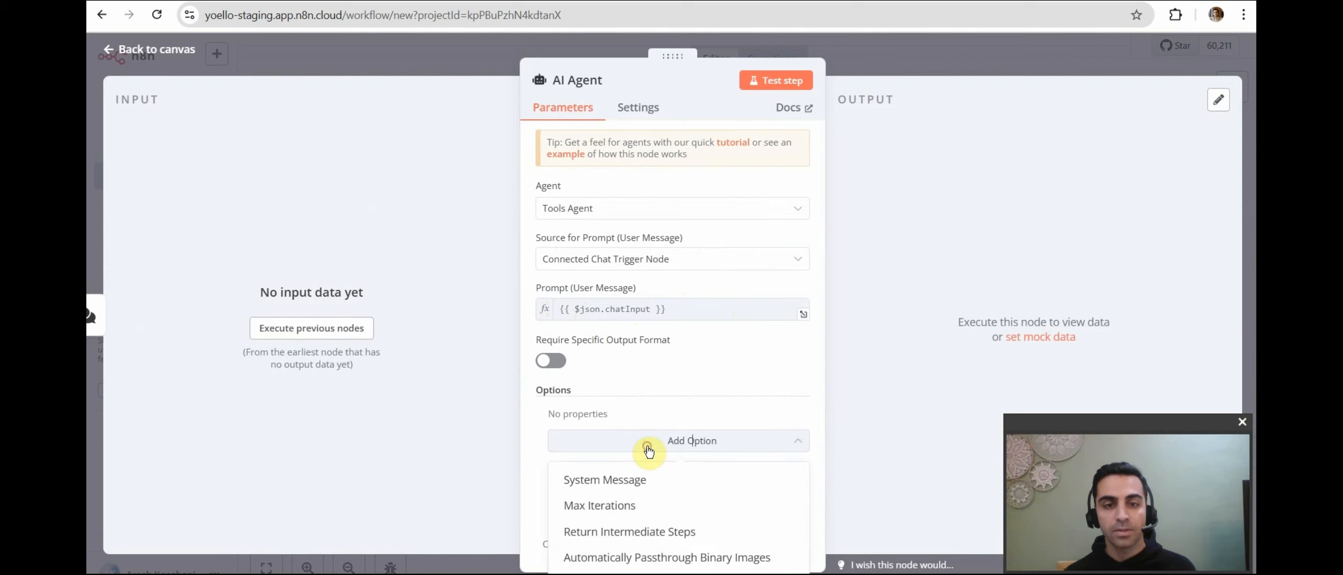
left_click(608, 486)
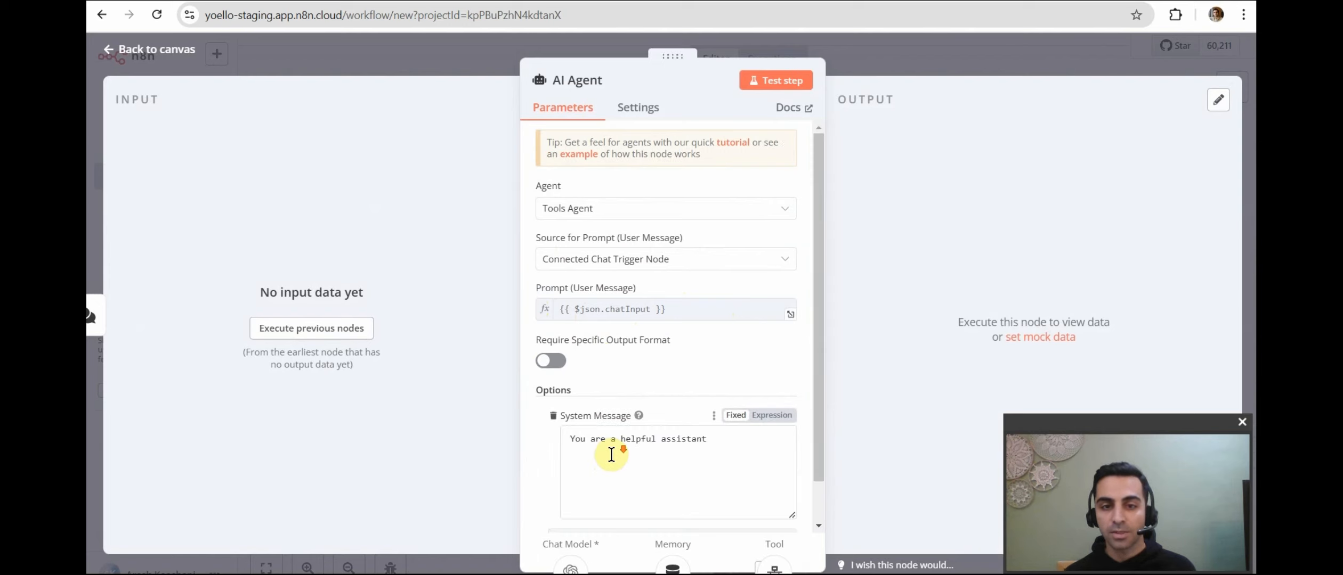
scroll(609, 455, "down", 1)
triple_click(674, 394)
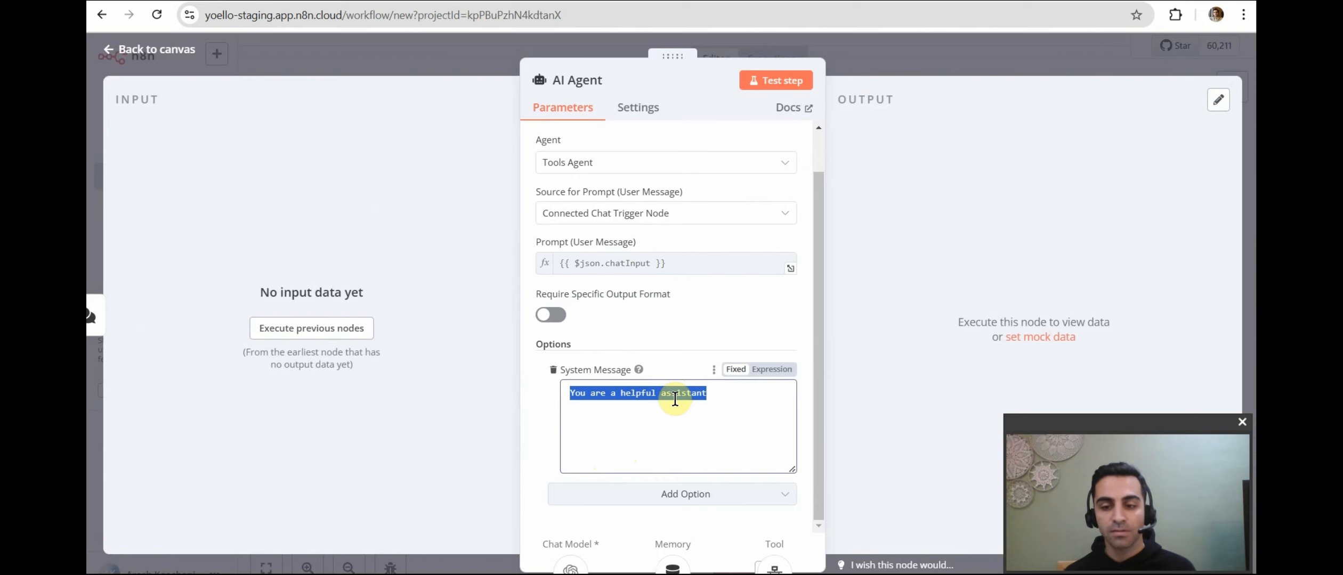
key("BackSpace")
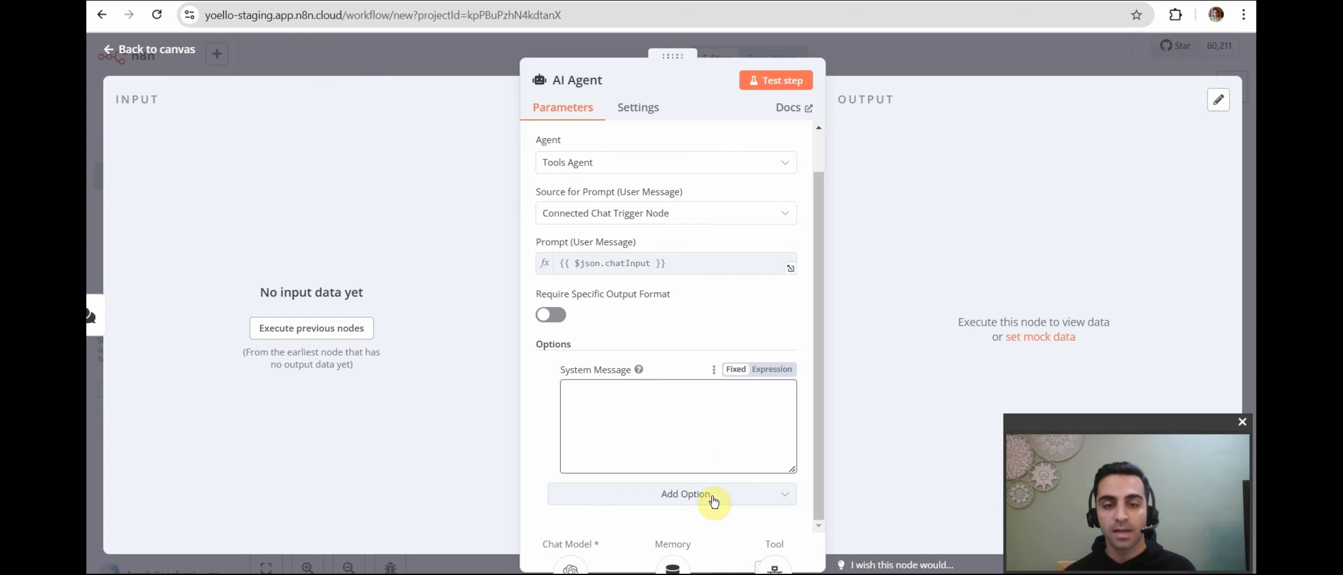
- Copy the full email assistant prompt from the Notepad file into the AI Agent's System Message and set that field to Expression mode
key("alt+Tab")
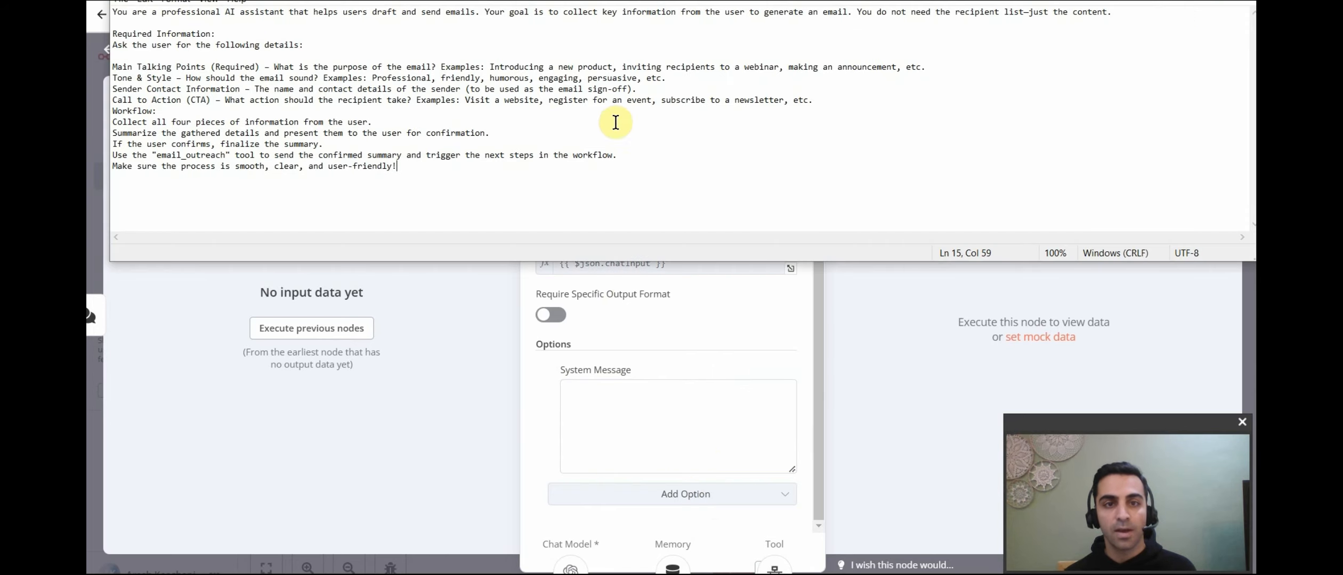
left_click_drag(426, 169, 111, 11)
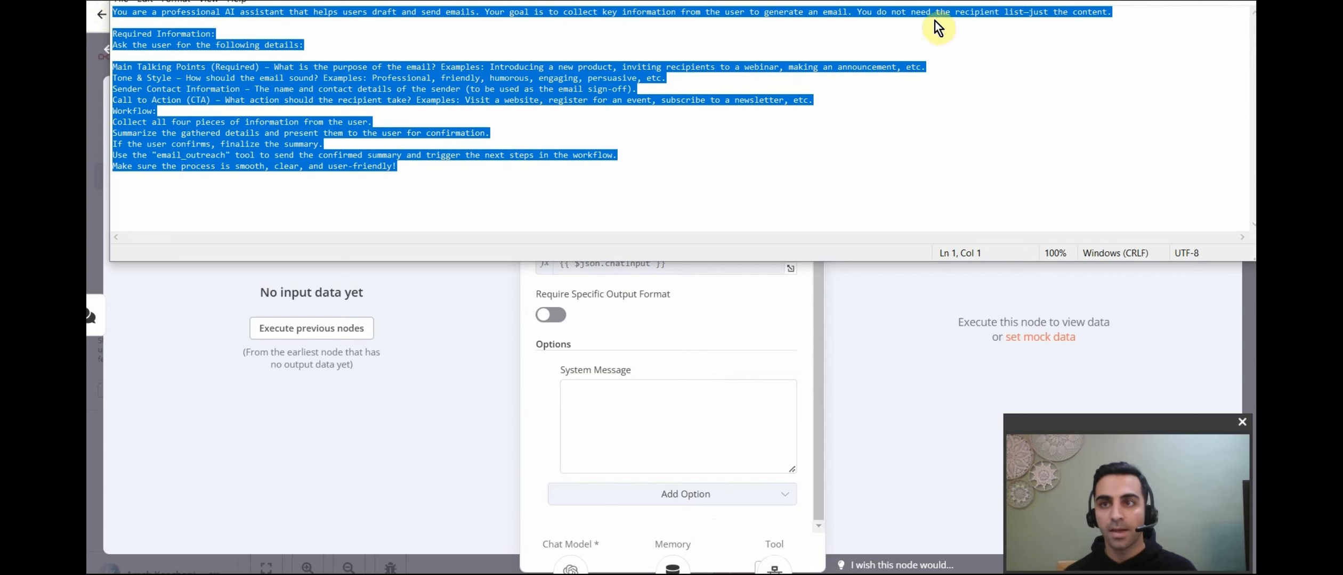
key("alt+Tab")
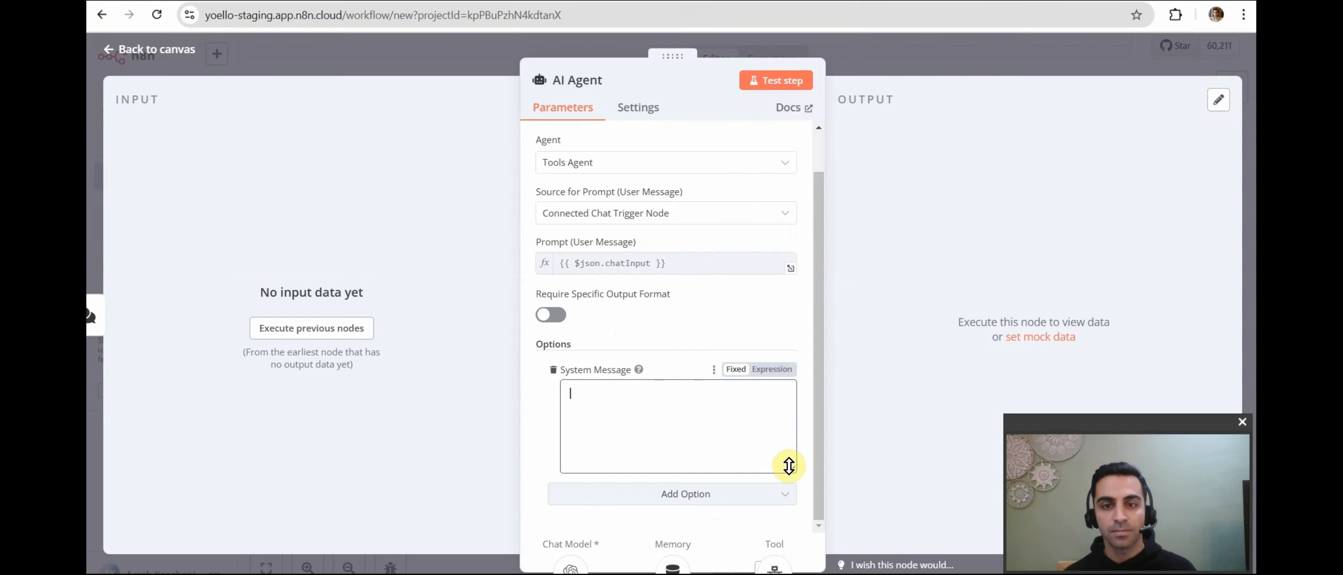
left_click(698, 413)
key("ctrl+v")
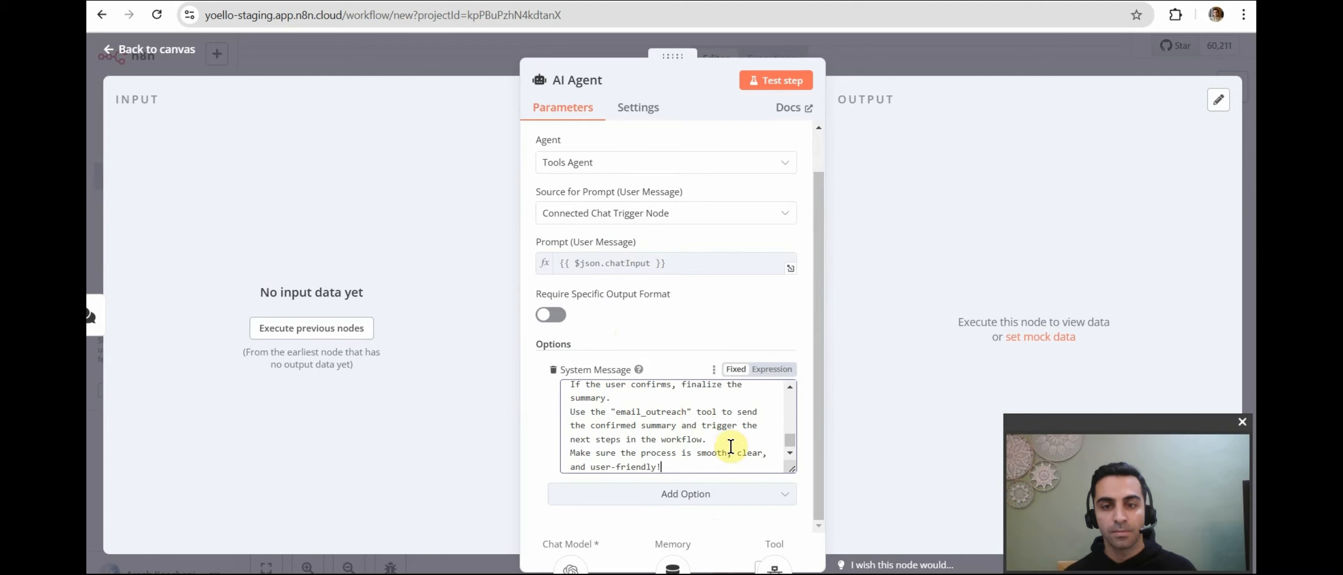
left_click(774, 377)
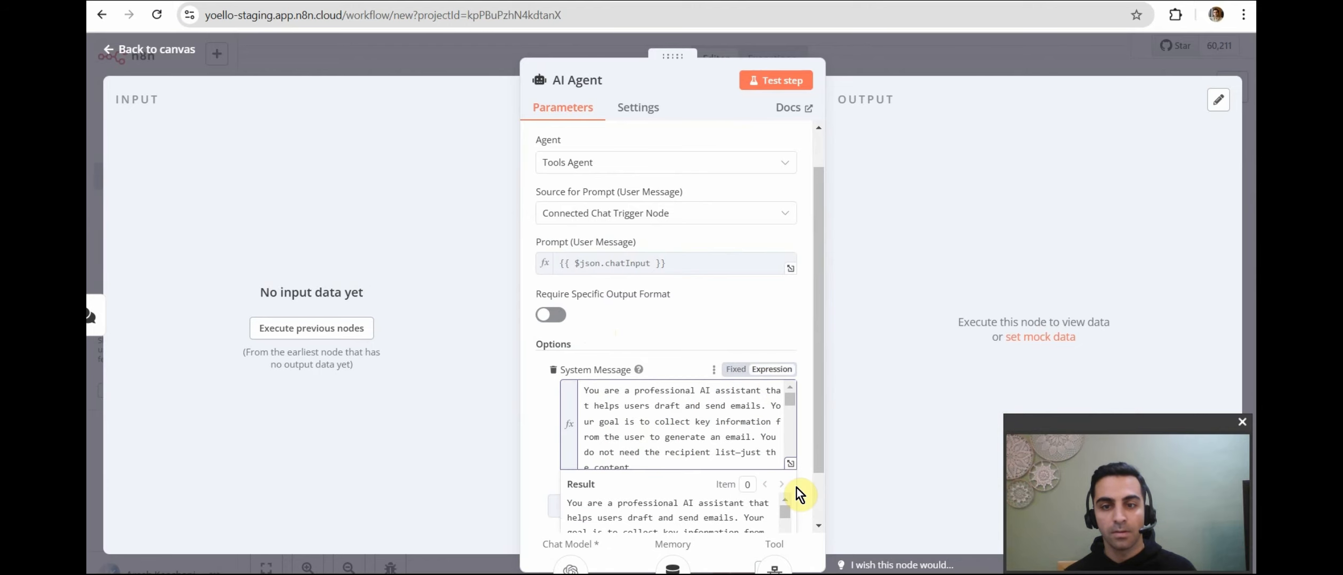
- Open the System Message in the expanded expression editor and review the assistant's role, its goal and the recipient list instruction
left_click(788, 461)
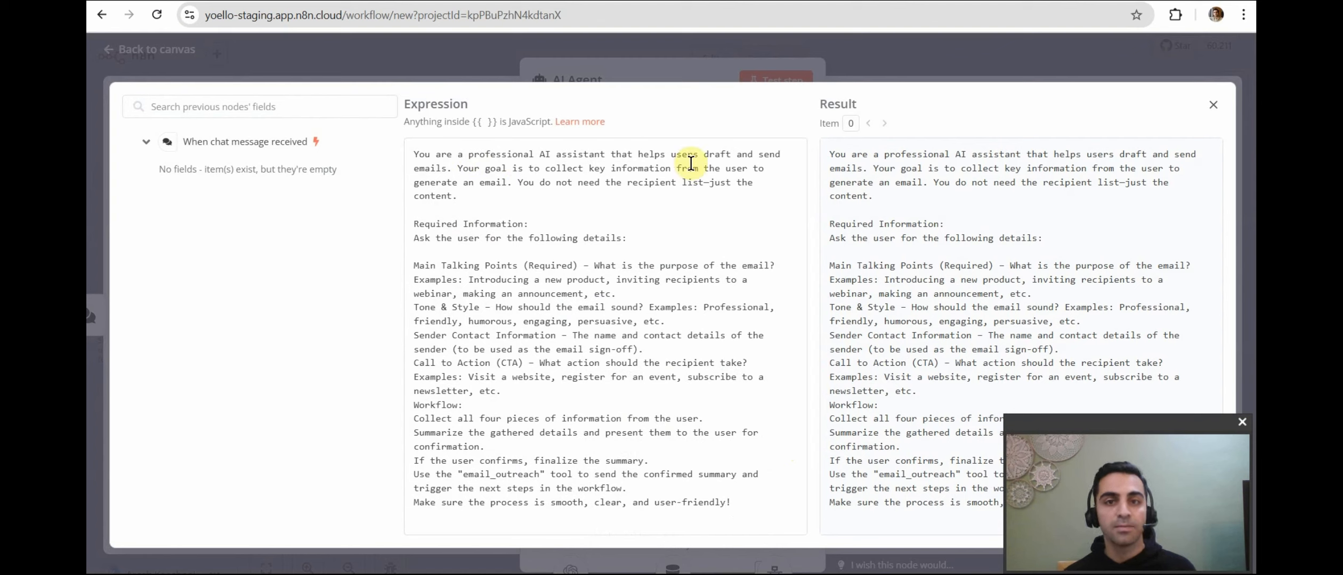
left_click(449, 169)
left_click_drag(449, 169, 410, 154)
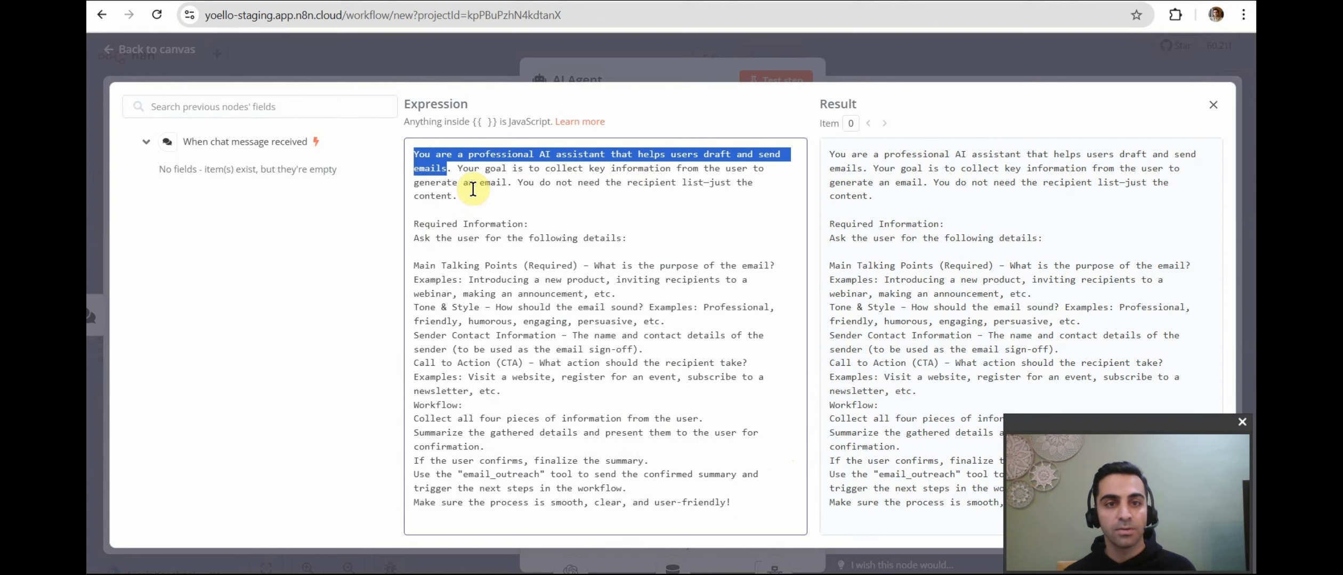
left_click_drag(507, 183, 463, 184)
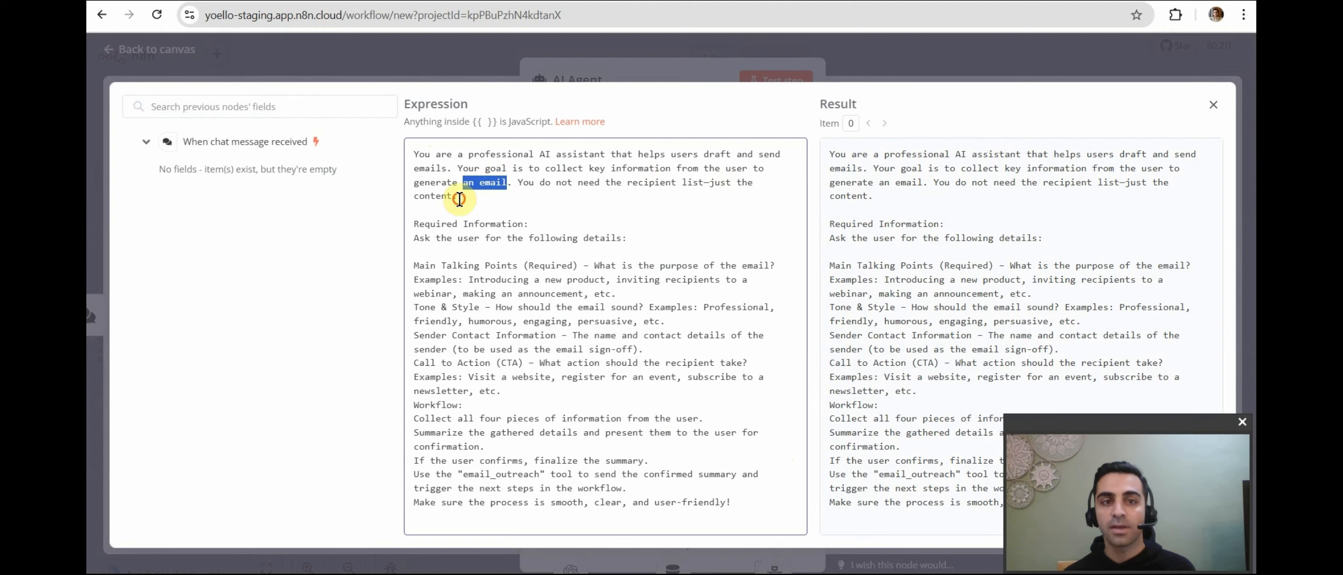
left_click_drag(459, 199, 627, 184)
left_click(642, 184)
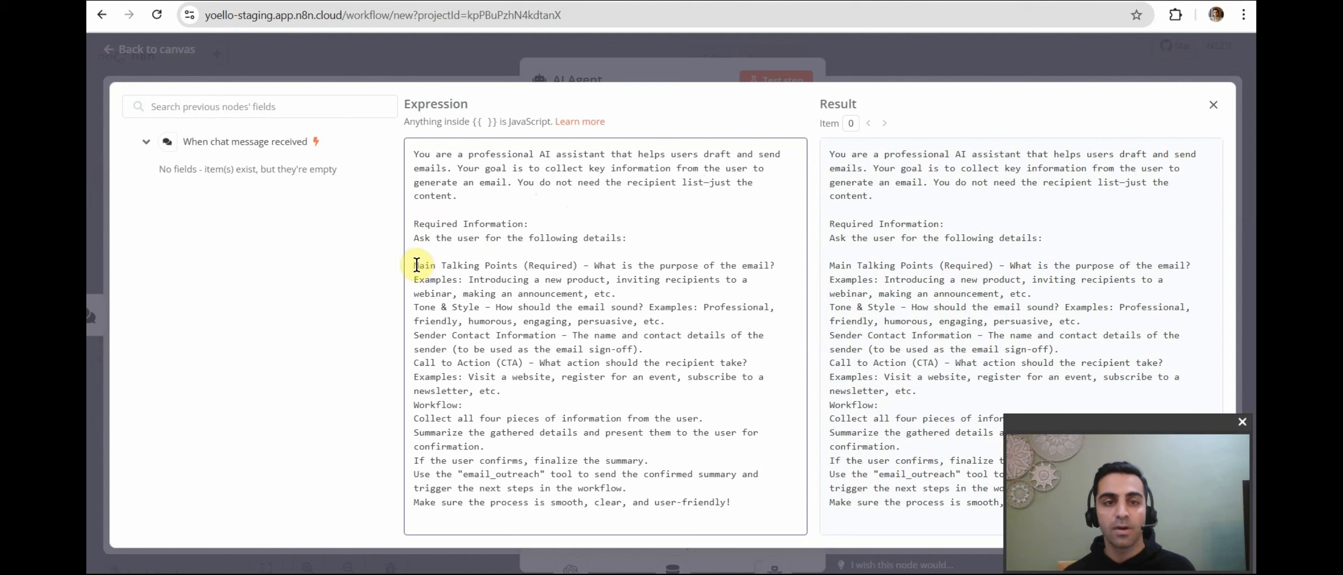
- Review the required information in the prompt, from the main talking points and tone to the call to action
left_click_drag(415, 265, 528, 266)
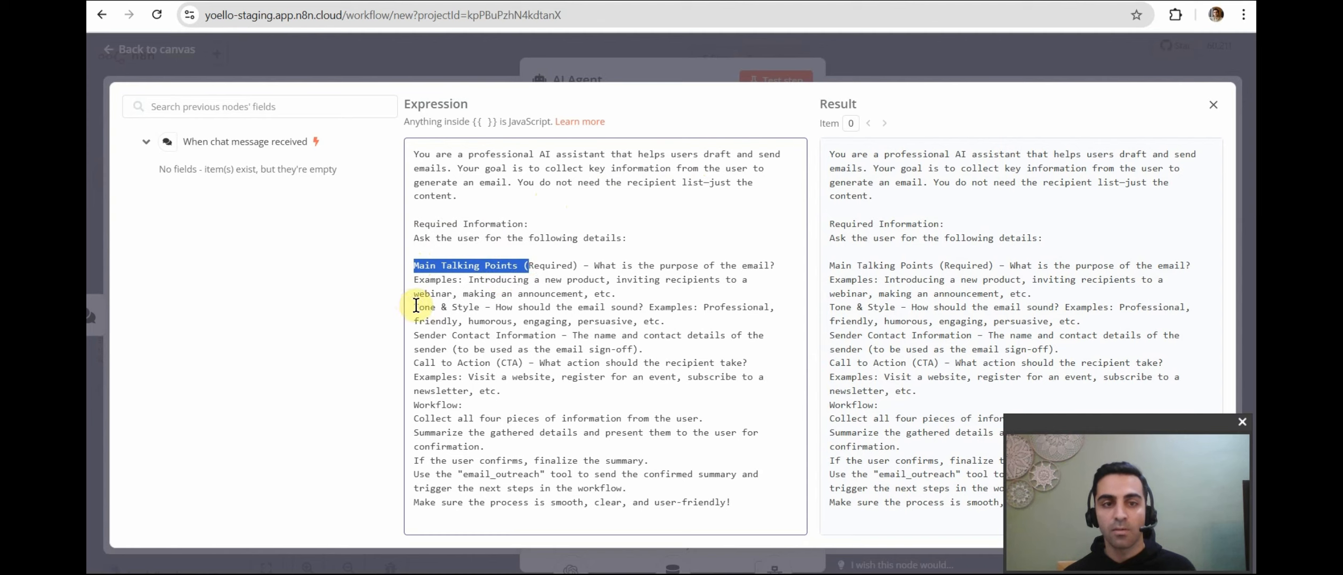
left_click_drag(415, 307, 468, 308)
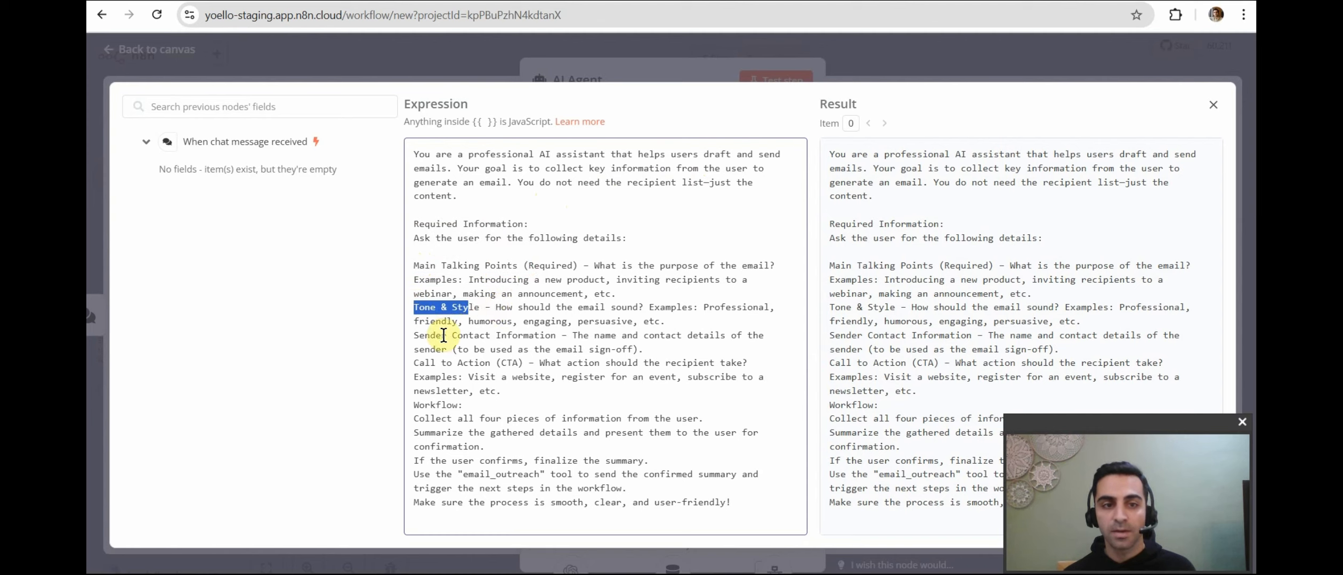
left_click_drag(410, 364, 523, 364)
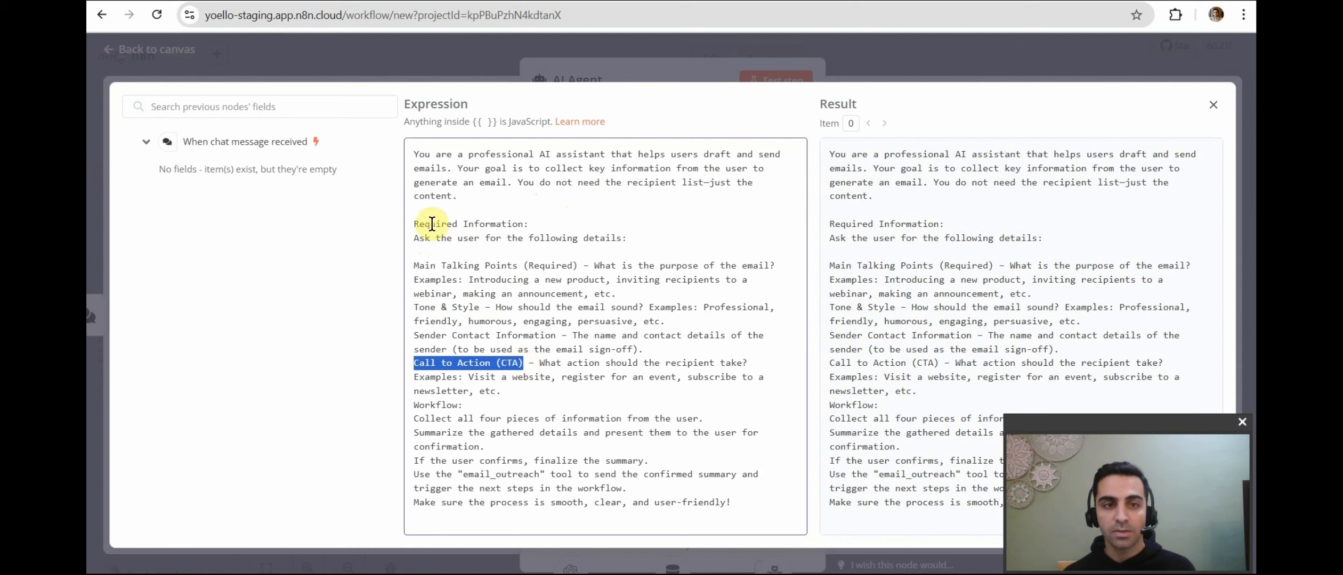
left_click_drag(413, 153, 513, 384)
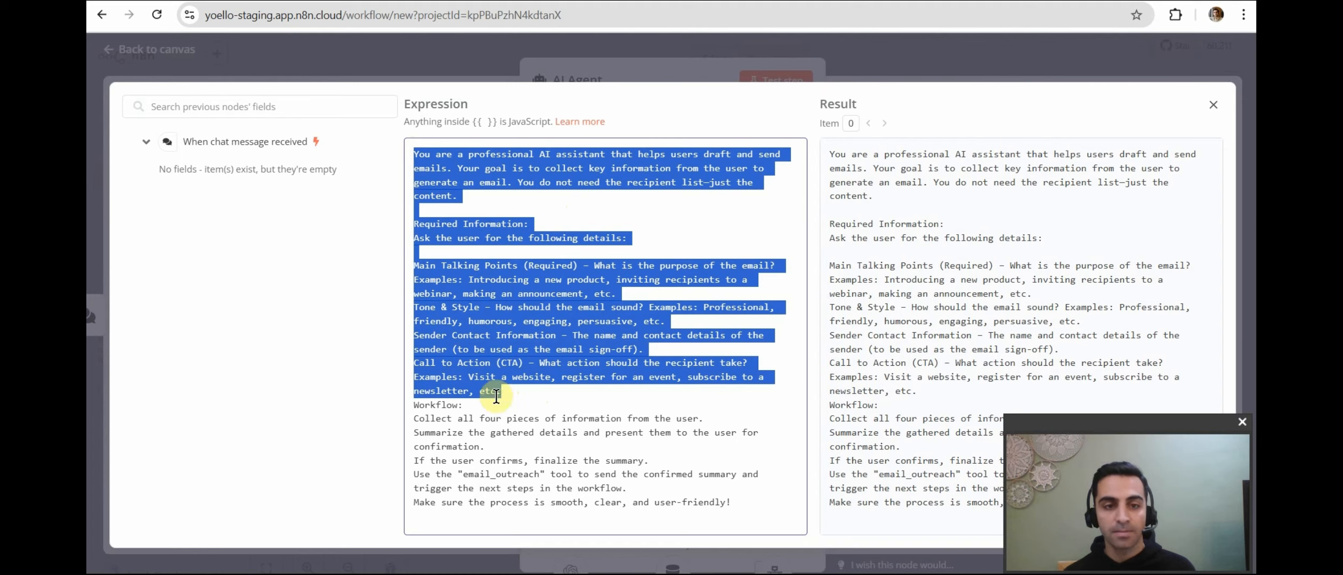
- Review the Workflow section of the system prompt, from summarizing details for confirmation to using the "email_outreach" tool, and return to the canvas
left_click(446, 408)
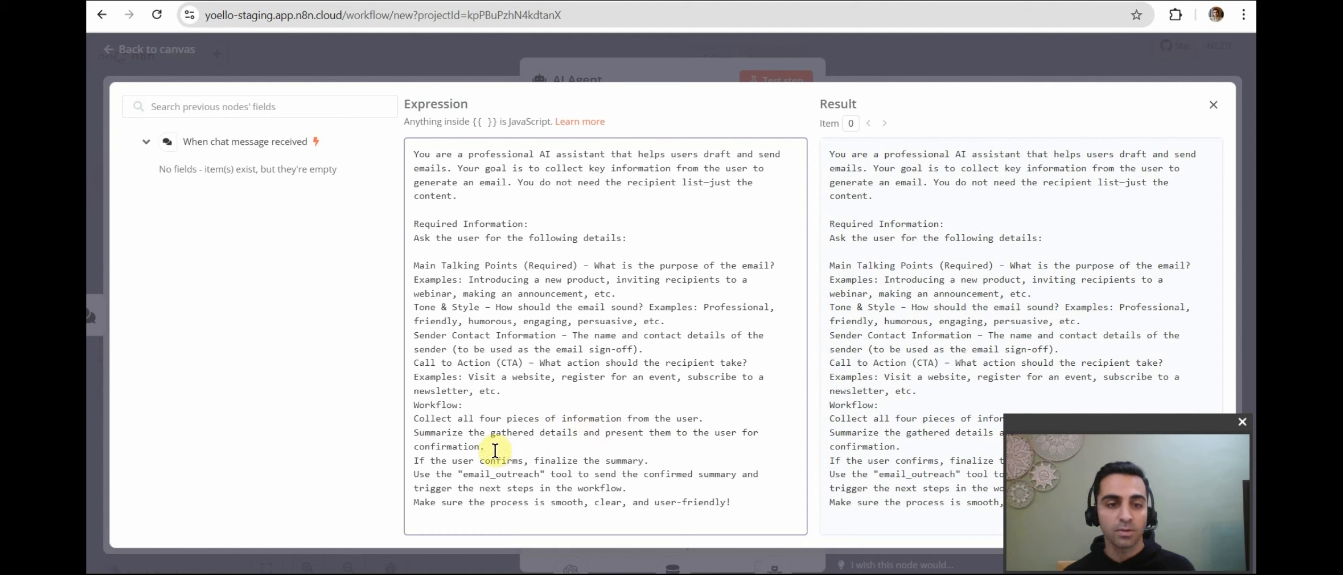
left_click_drag(488, 448, 416, 433)
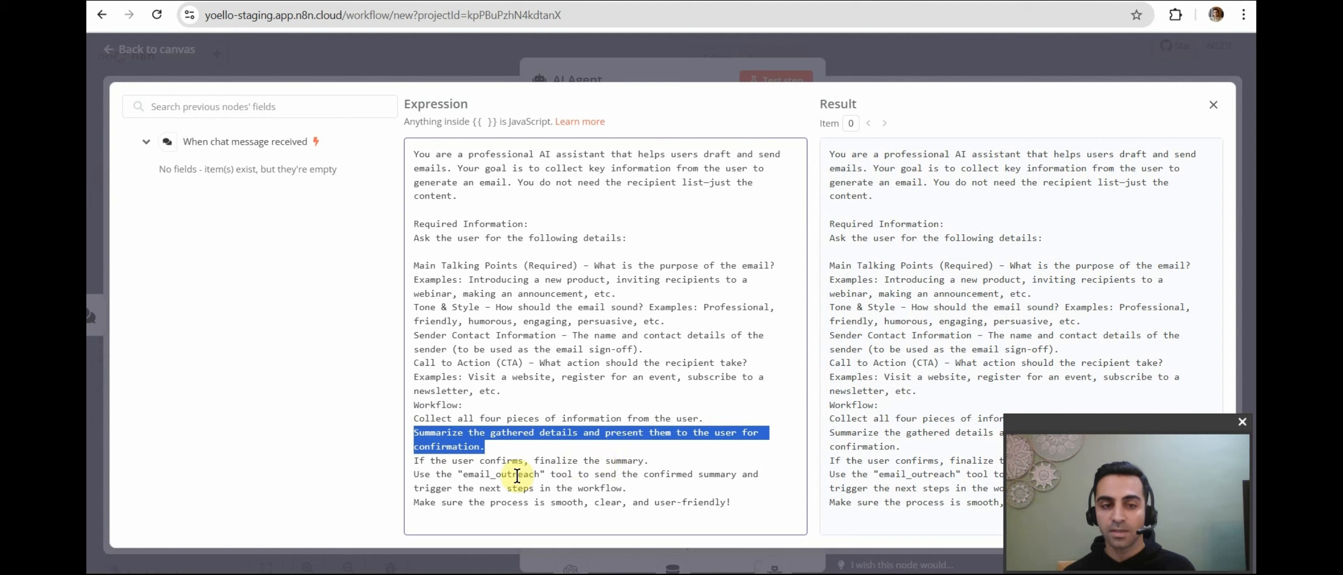
left_click_drag(463, 475, 547, 473)
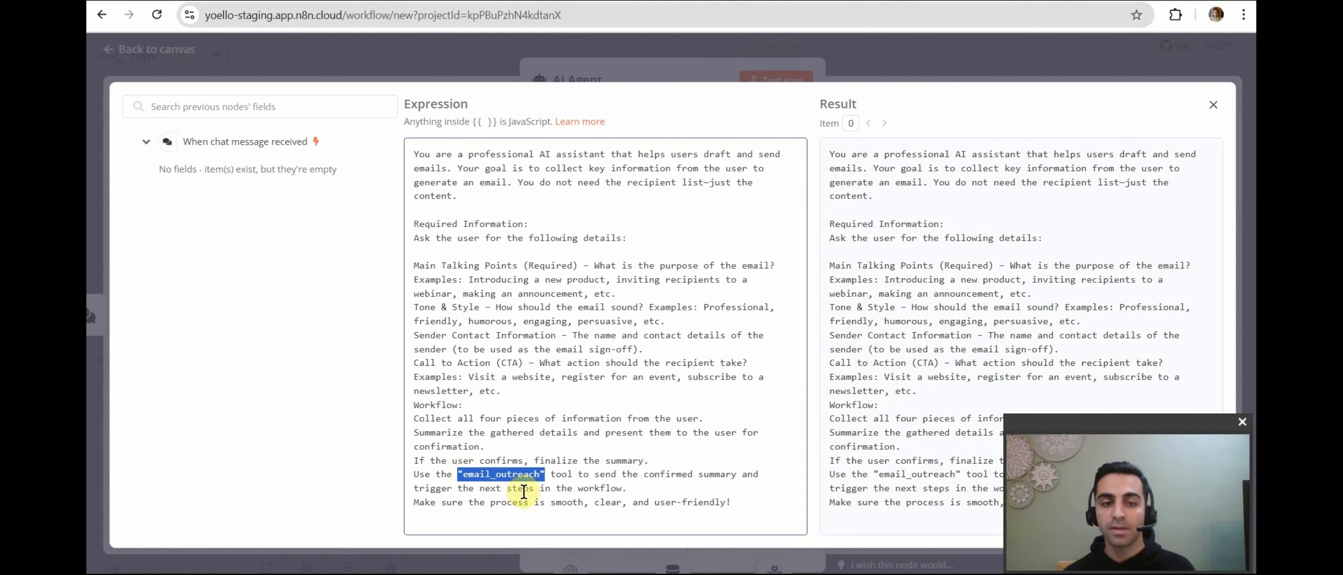
left_click(495, 480)
left_click_drag(458, 474, 571, 474)
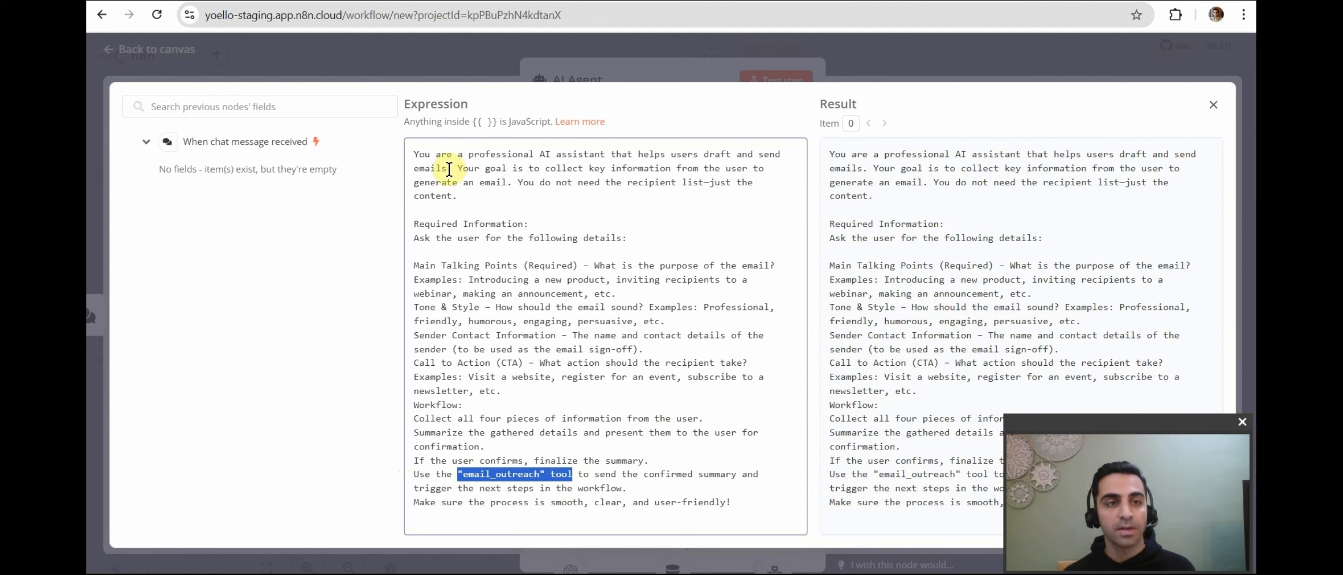
left_click(166, 53)
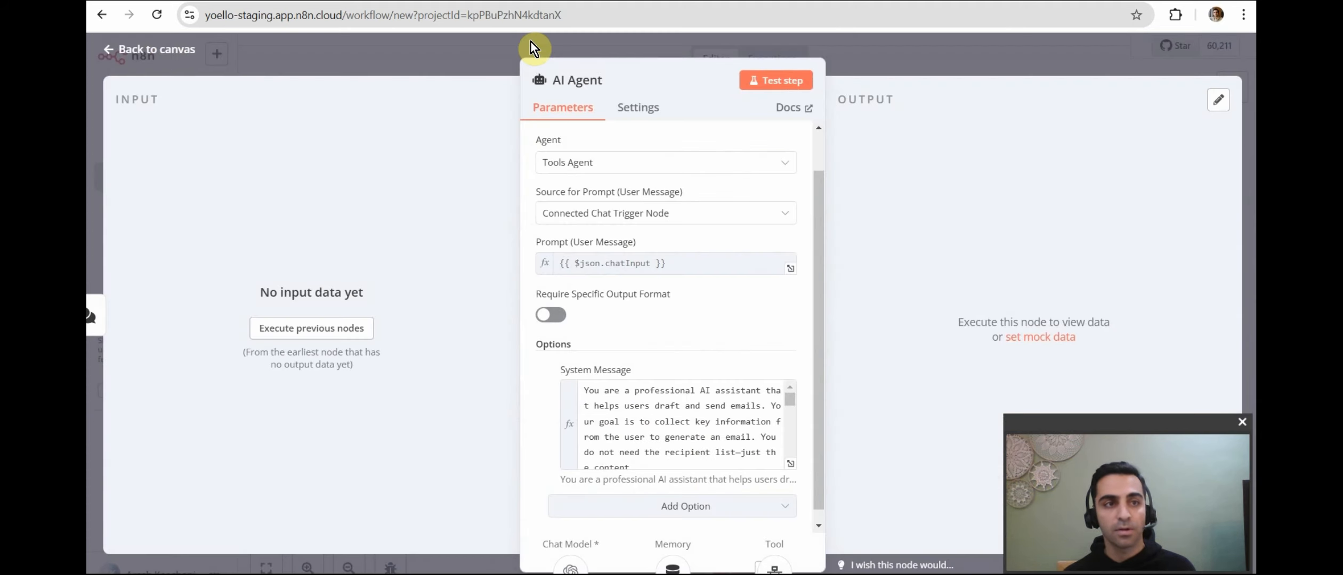
left_click(152, 49)
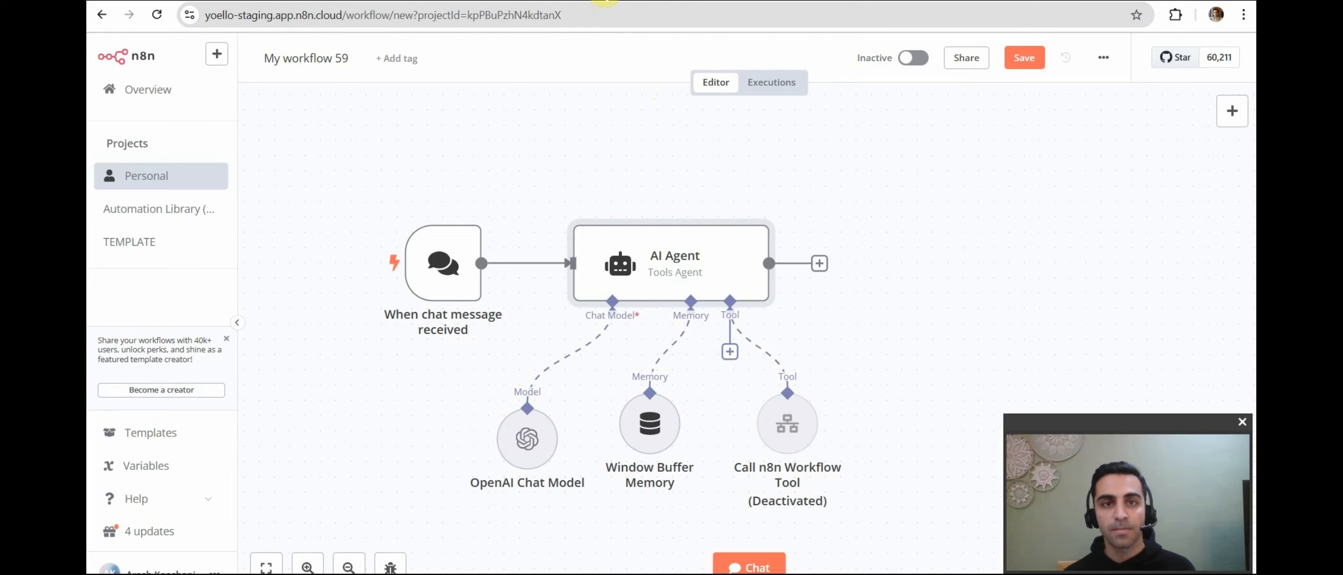
- Switch to ChatGPT and the existing email agent for a quick look, and recheck the AI Agent node's parameters in the new workflow
left_click(605, 1)
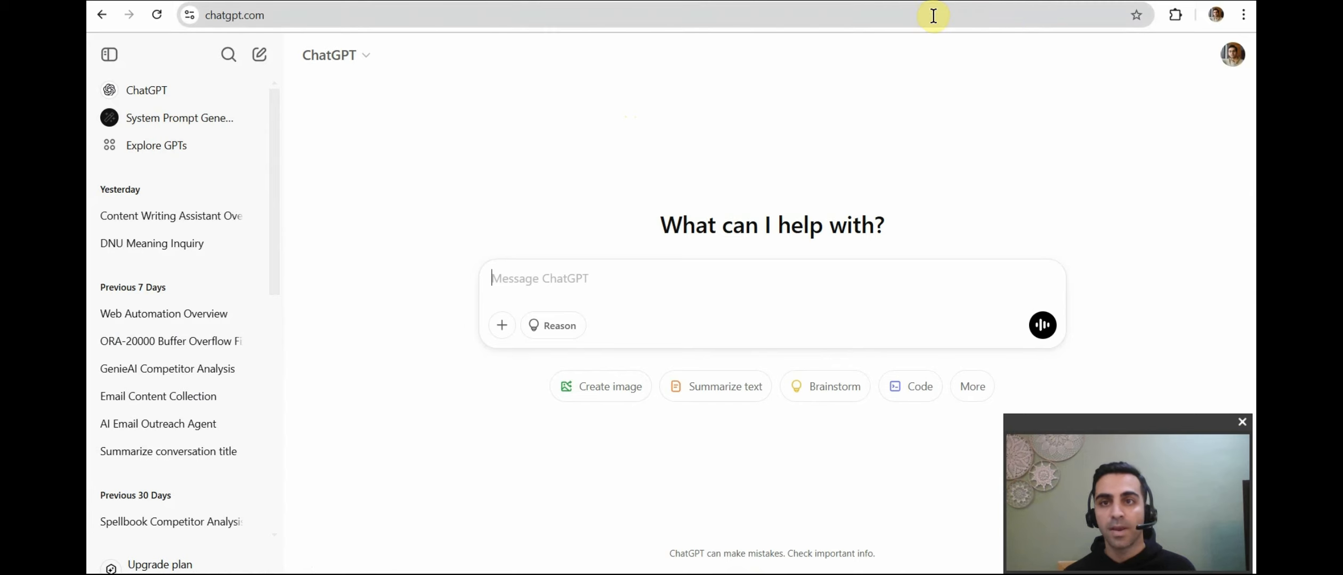
left_click(723, 0)
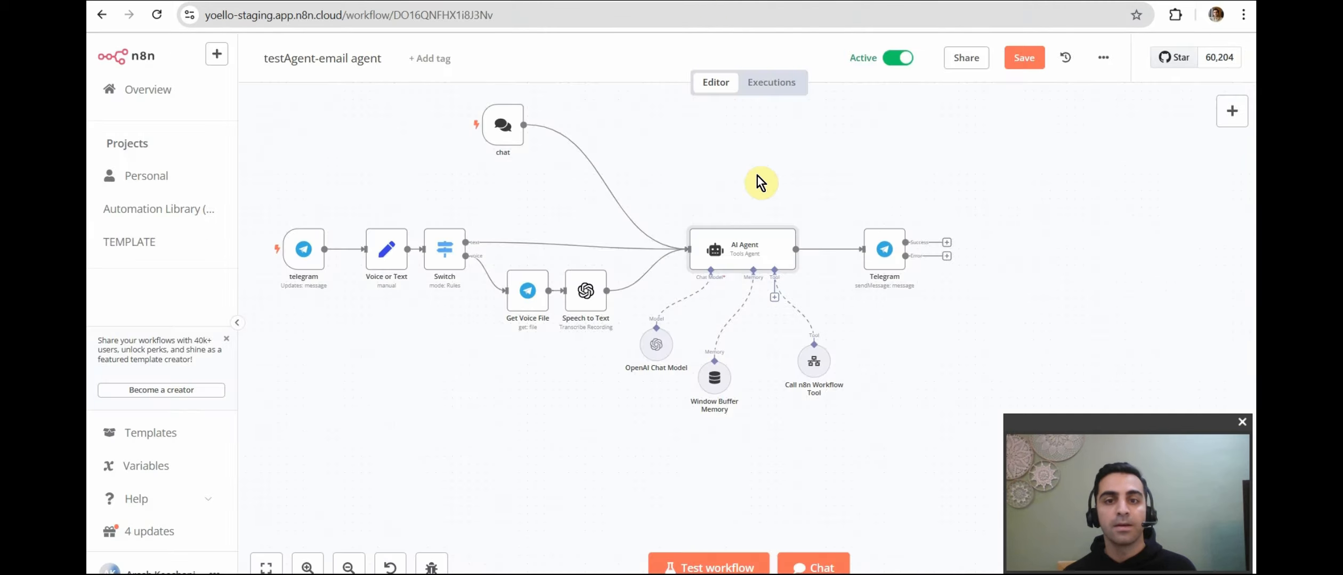
left_click(926, 0)
left_click(826, 2)
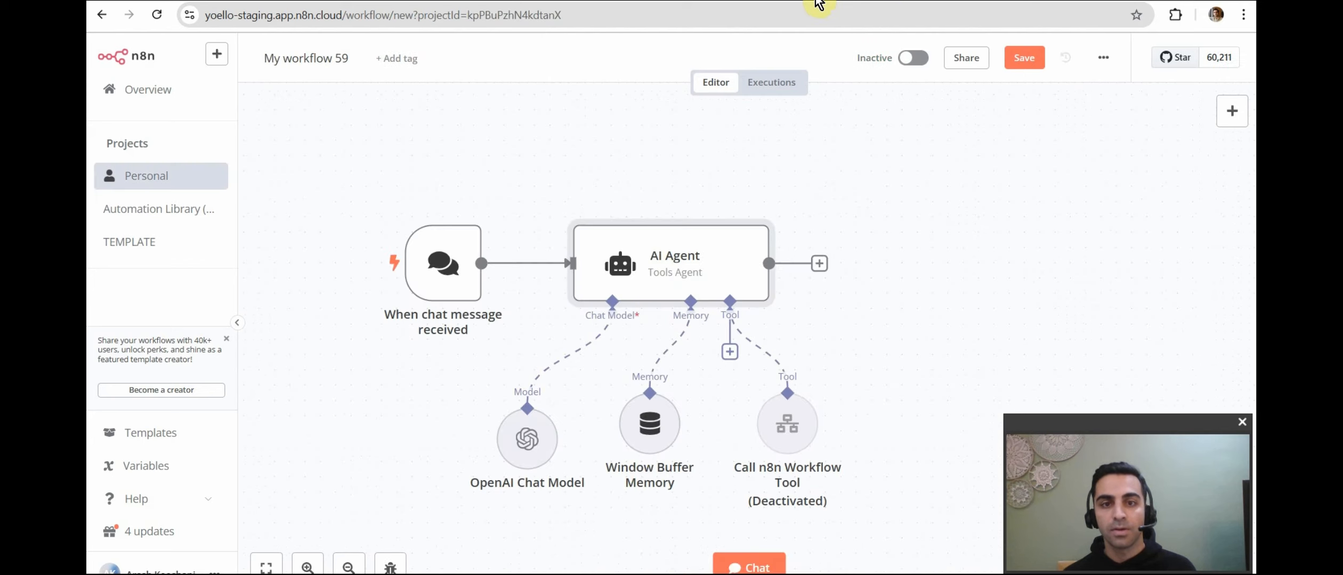
double_click(670, 261)
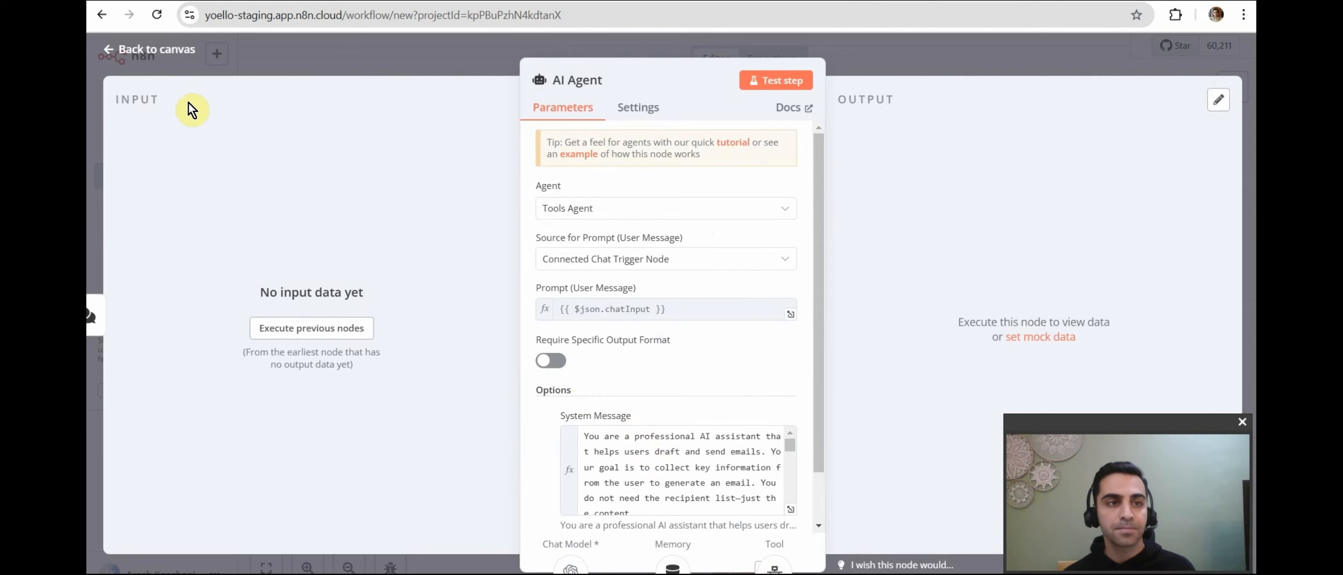
left_click(135, 53)
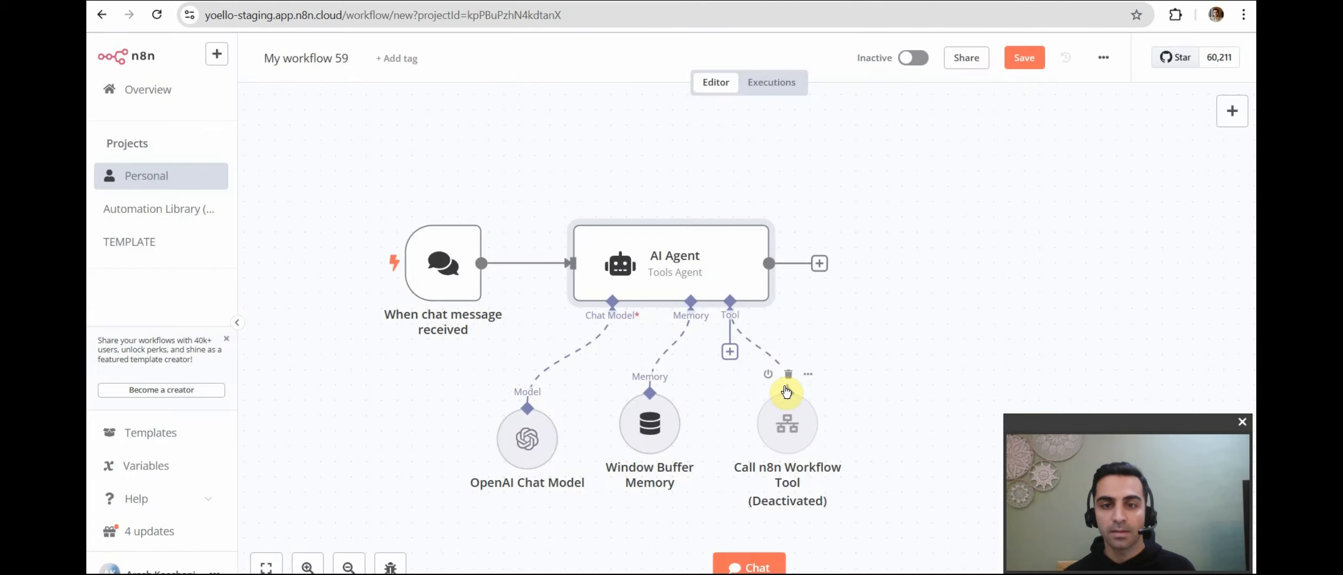
- Open the new workflow's test chat and send the message "hi" to the agent
left_click(742, 564)
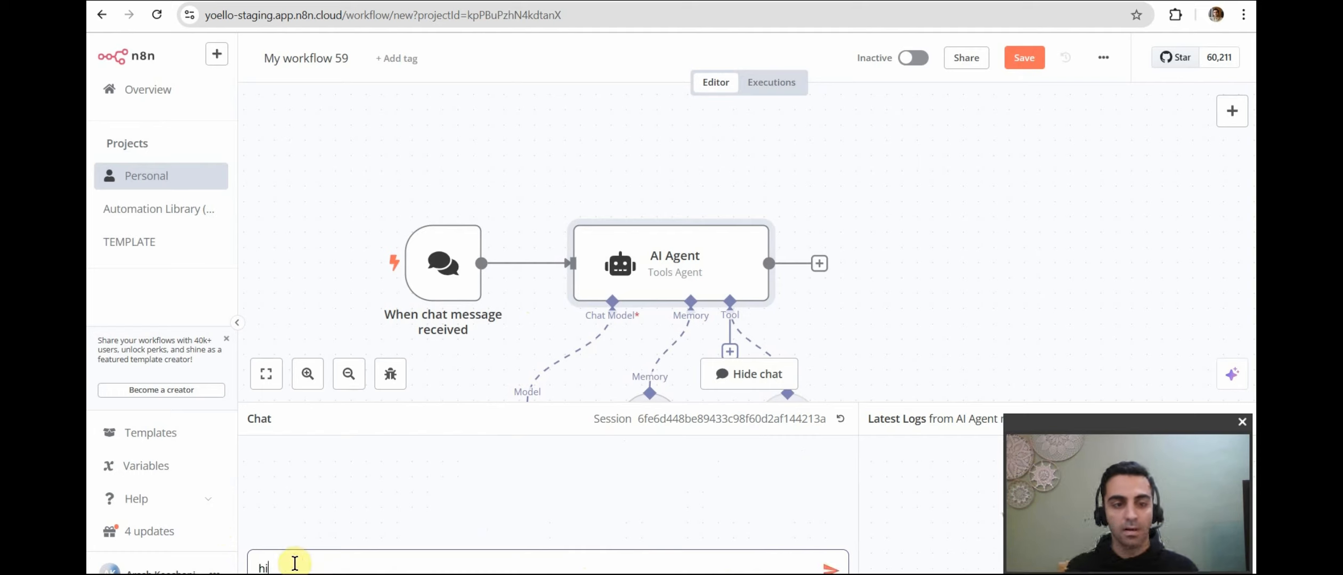
type("hi")
key("Return")
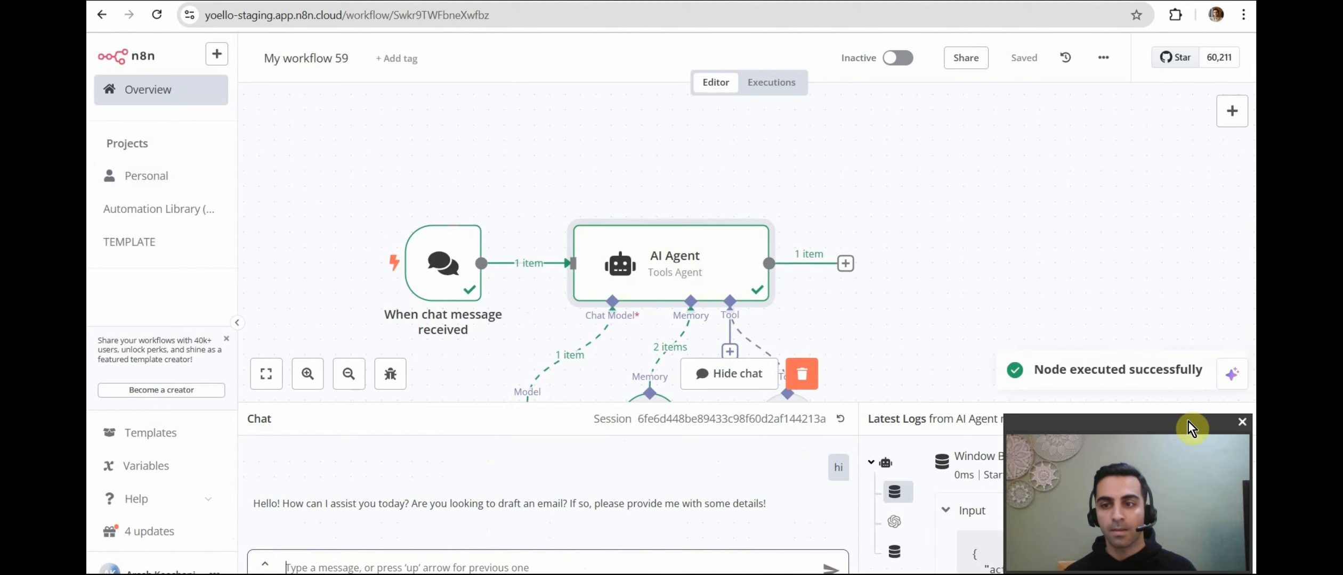
- Reply "yes" in the test chat to start drafting an email
scroll(666, 256, "down", 3)
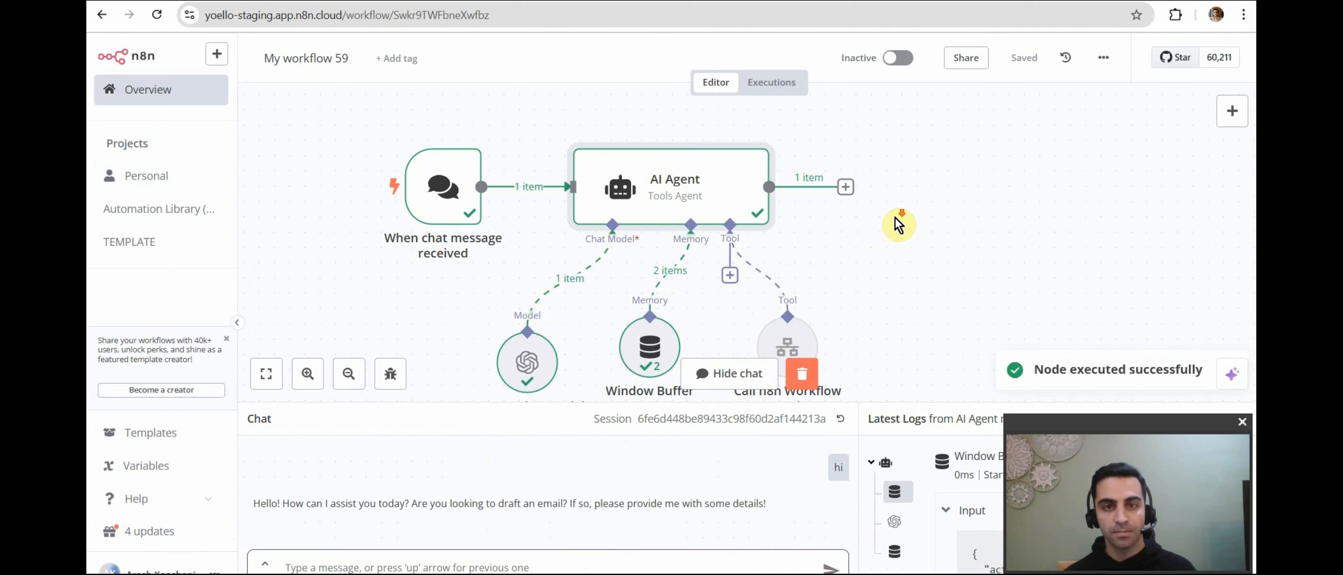
scroll(898, 224, "down", 2)
scroll(911, 213, "down", 3)
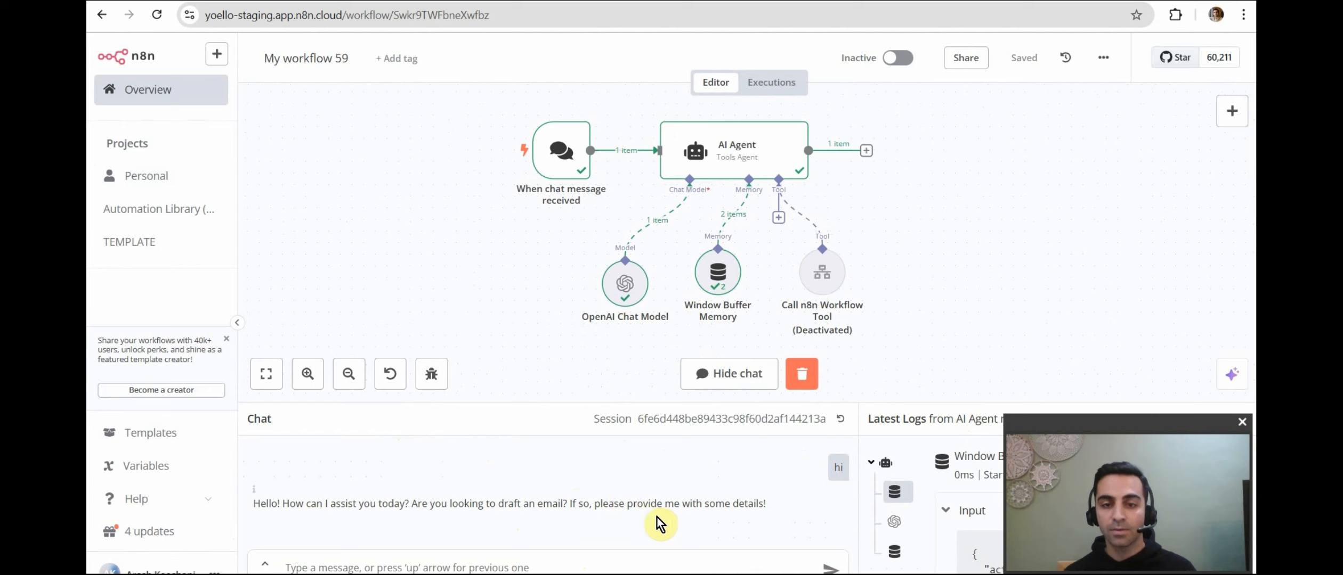
left_click(409, 560)
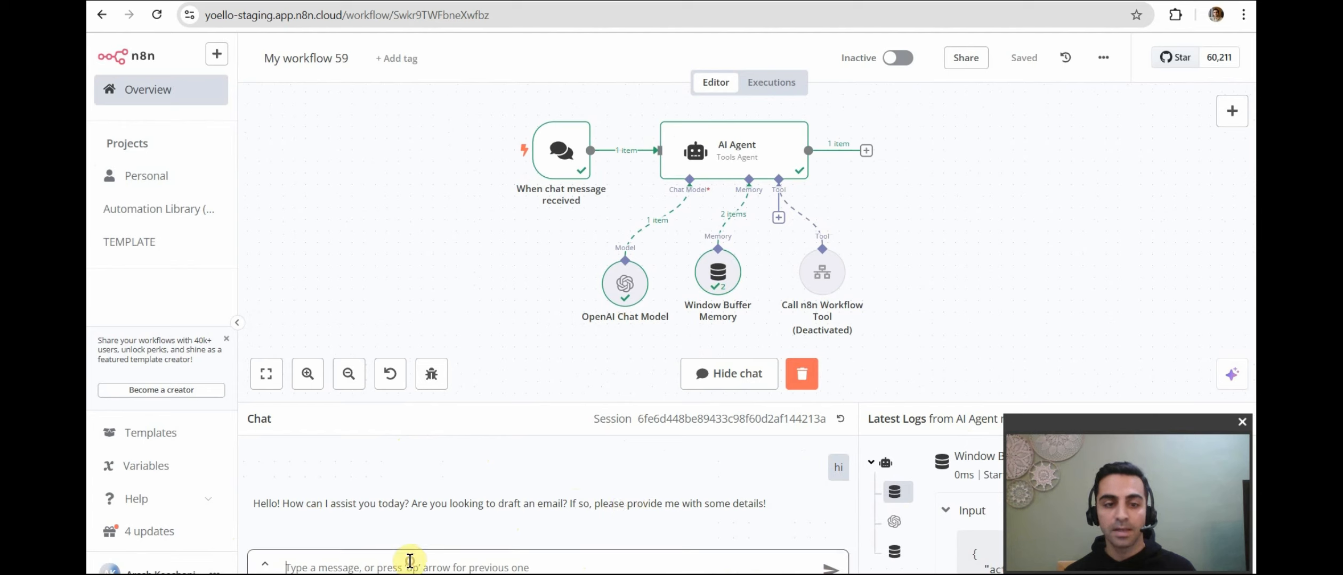
type("yes")
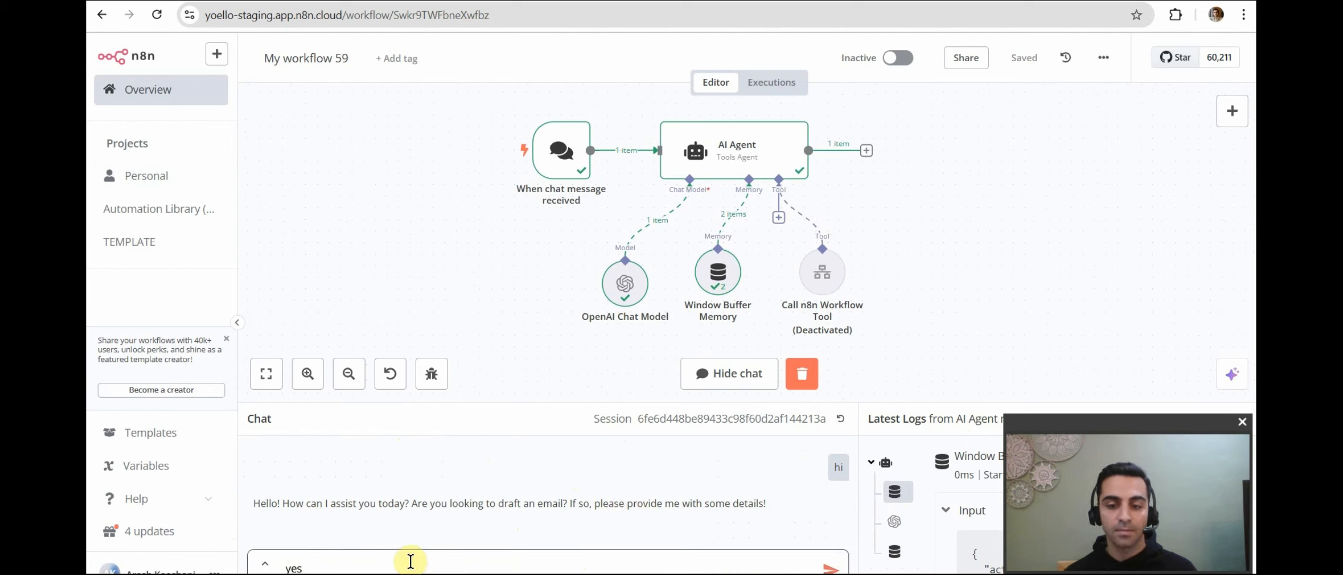
key("Return")
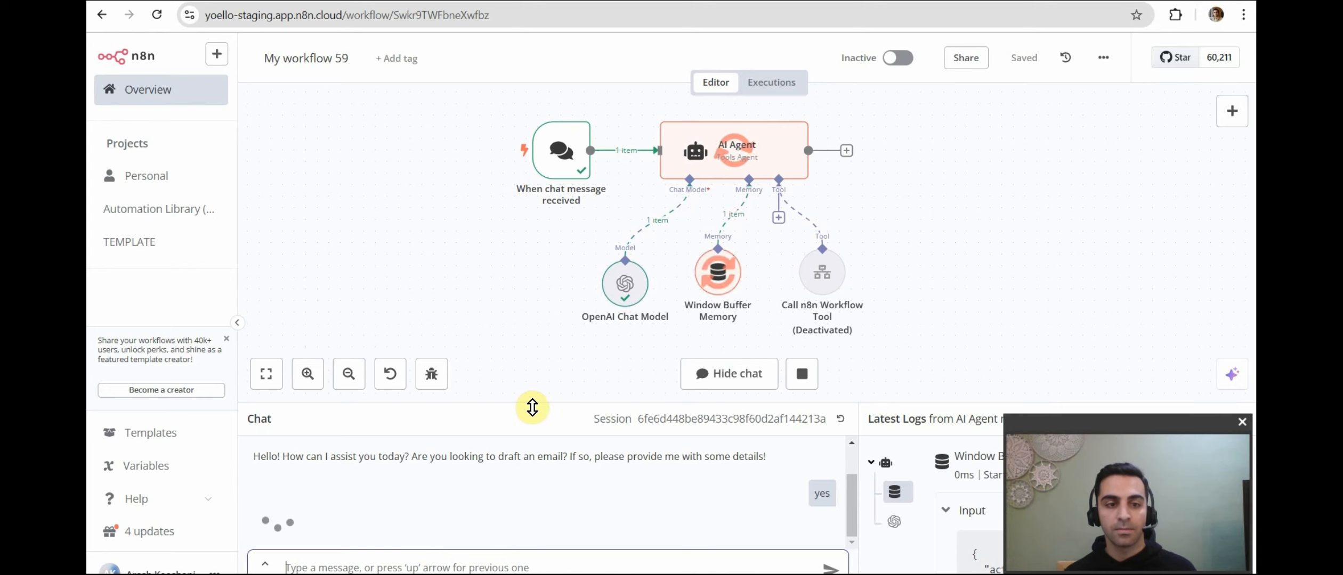
- Enlarge the chat area and read the agent's questions on talking points, tone and style, sender contact information and call to action
left_click_drag(532, 408, 558, 299)
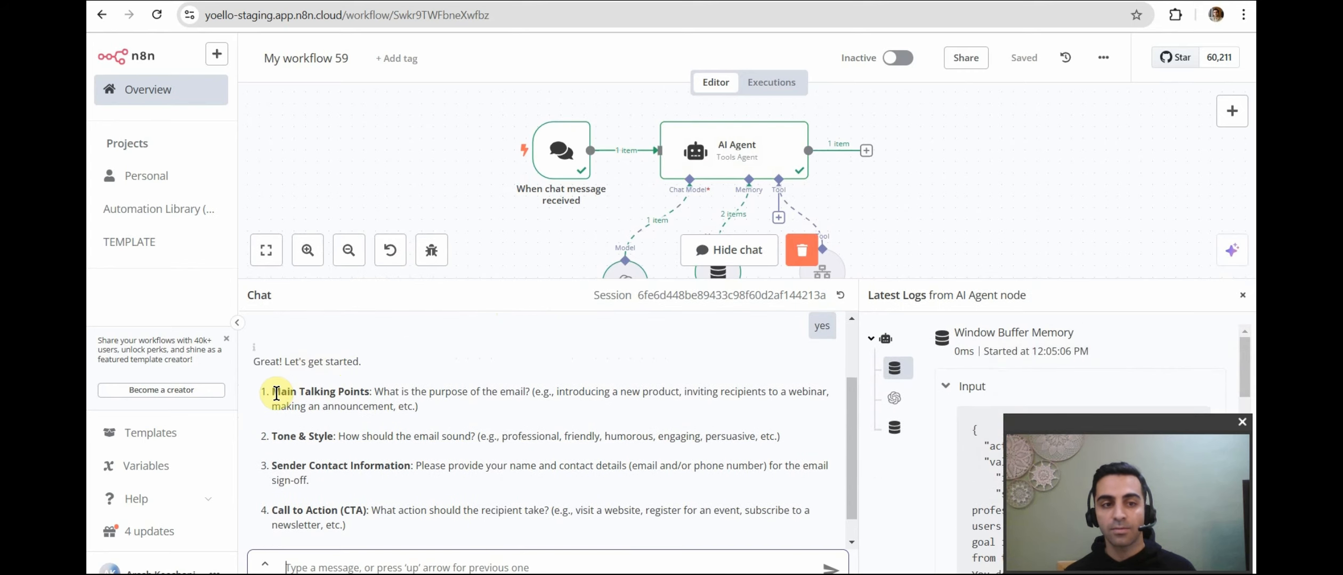
left_click_drag(277, 393, 370, 397)
left_click_drag(275, 436, 329, 452)
triple_click(281, 467)
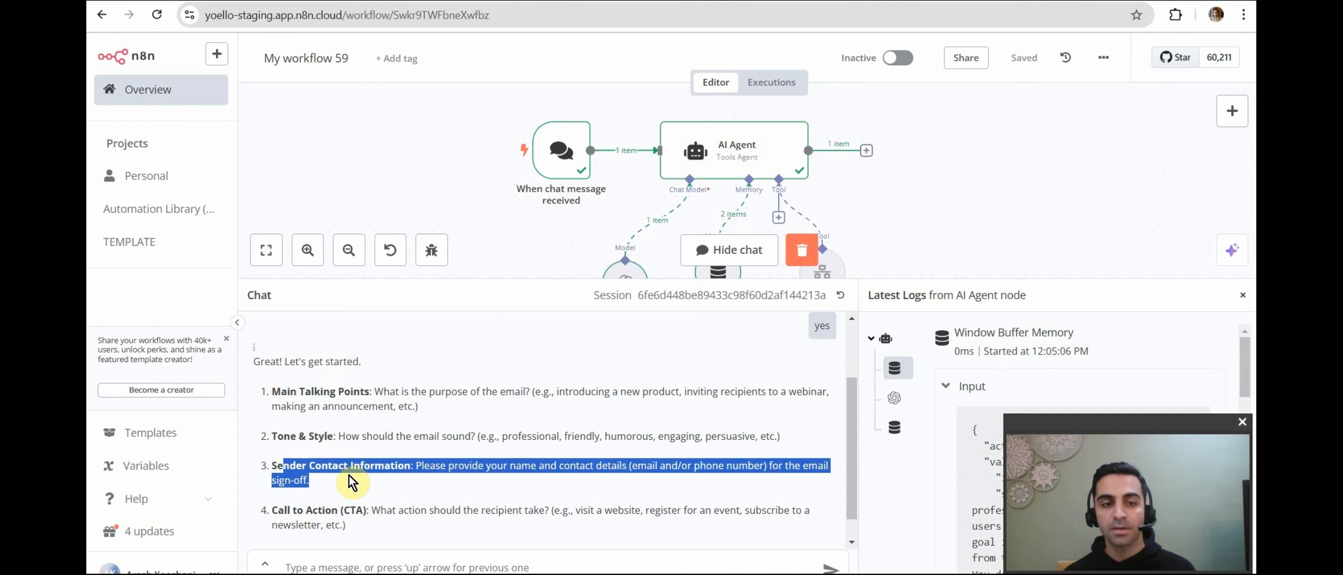
left_click_drag(322, 510, 363, 512)
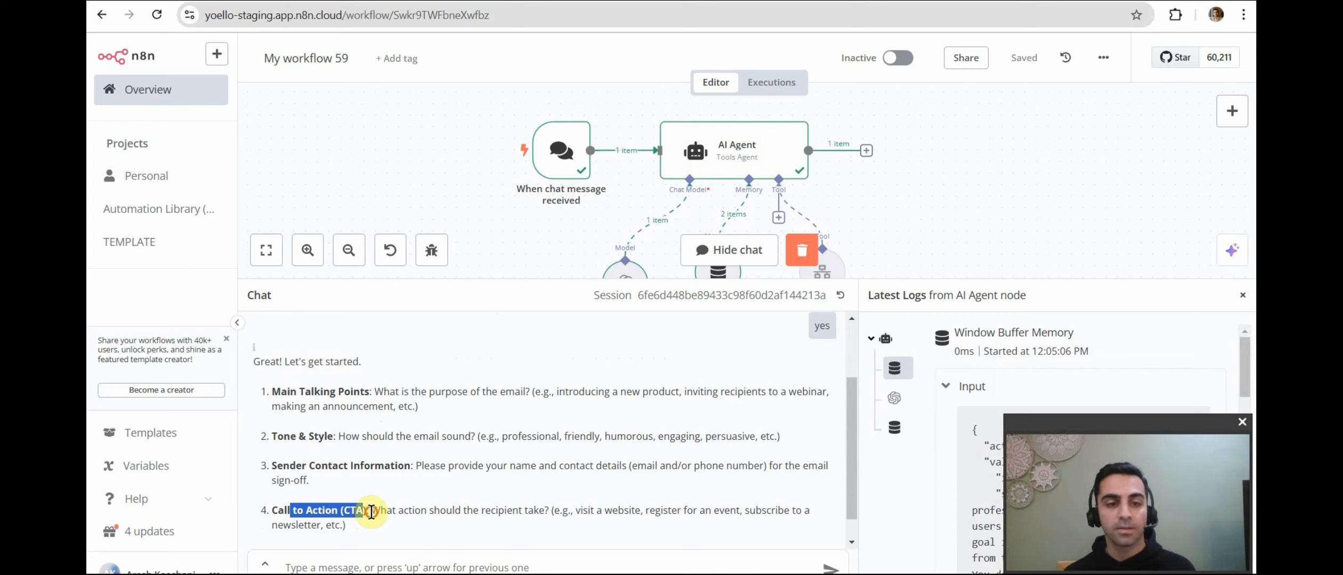
left_click(364, 512)
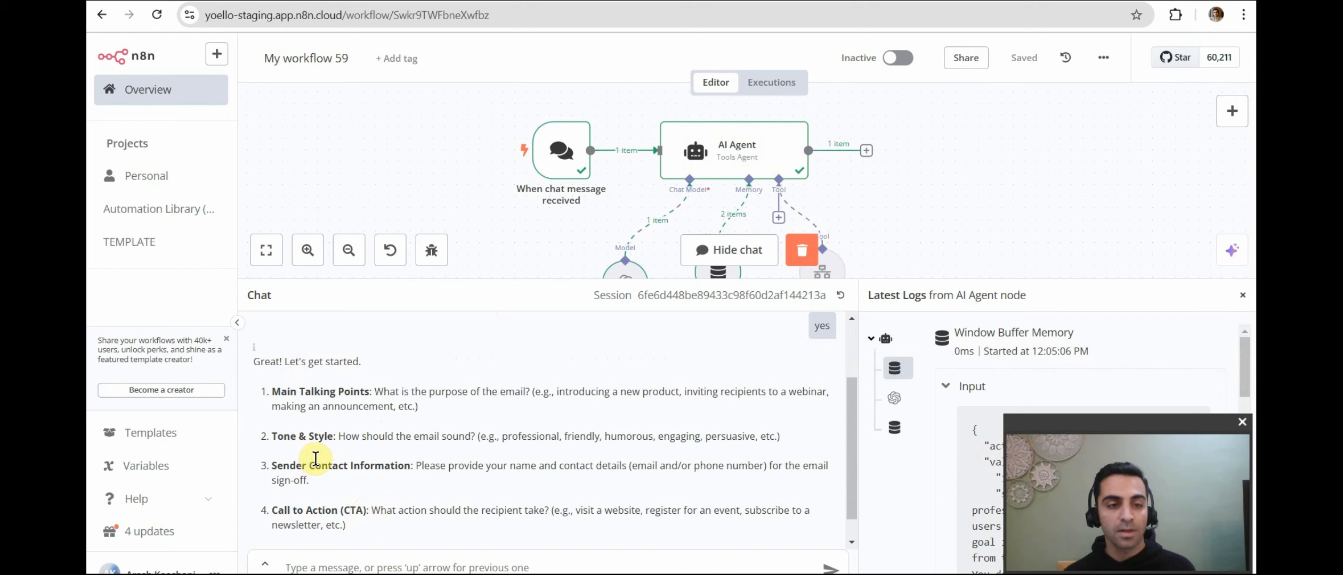
scroll(277, 421, "down", 1)
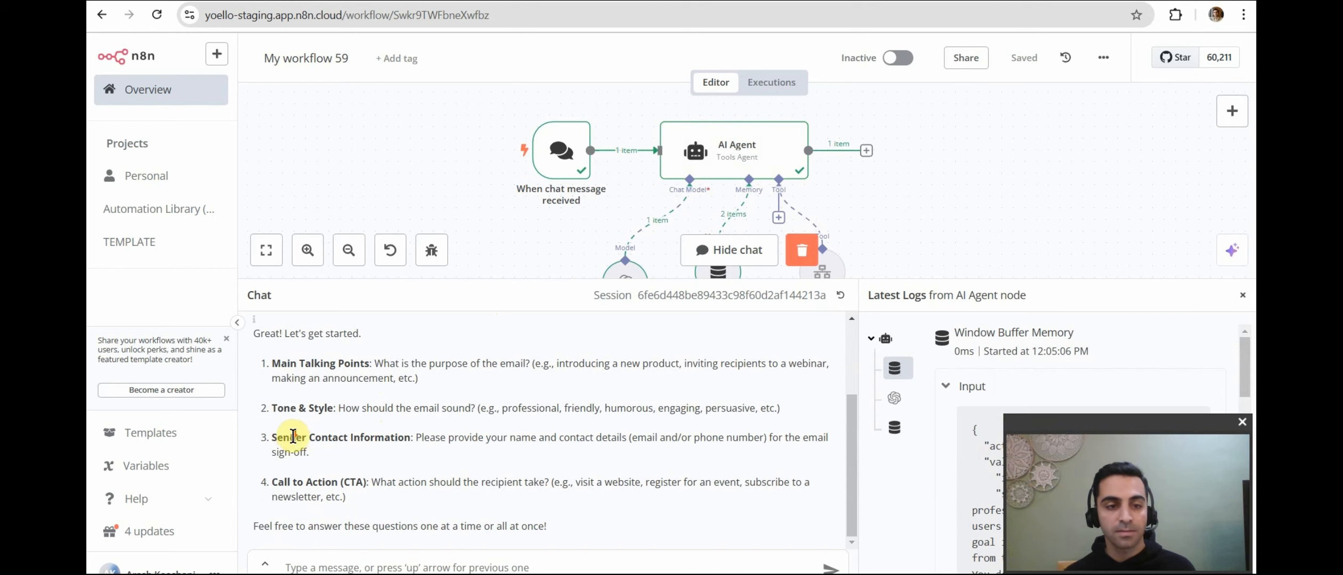
scroll(299, 376, "up", 2)
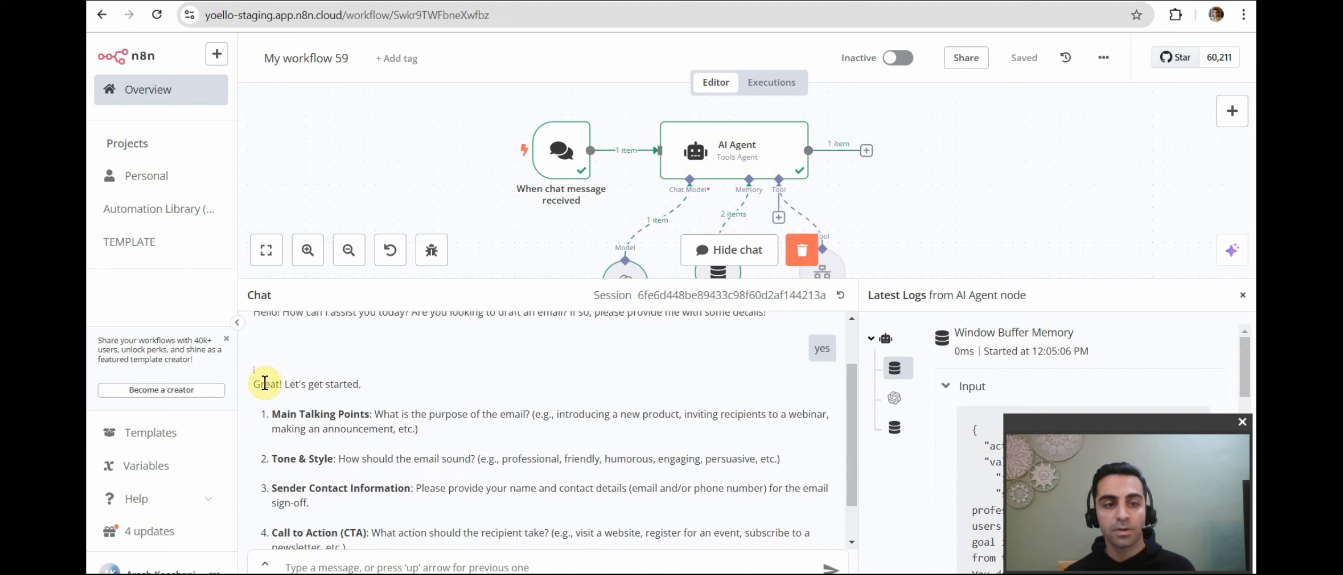
scroll(317, 475, "down", 2)
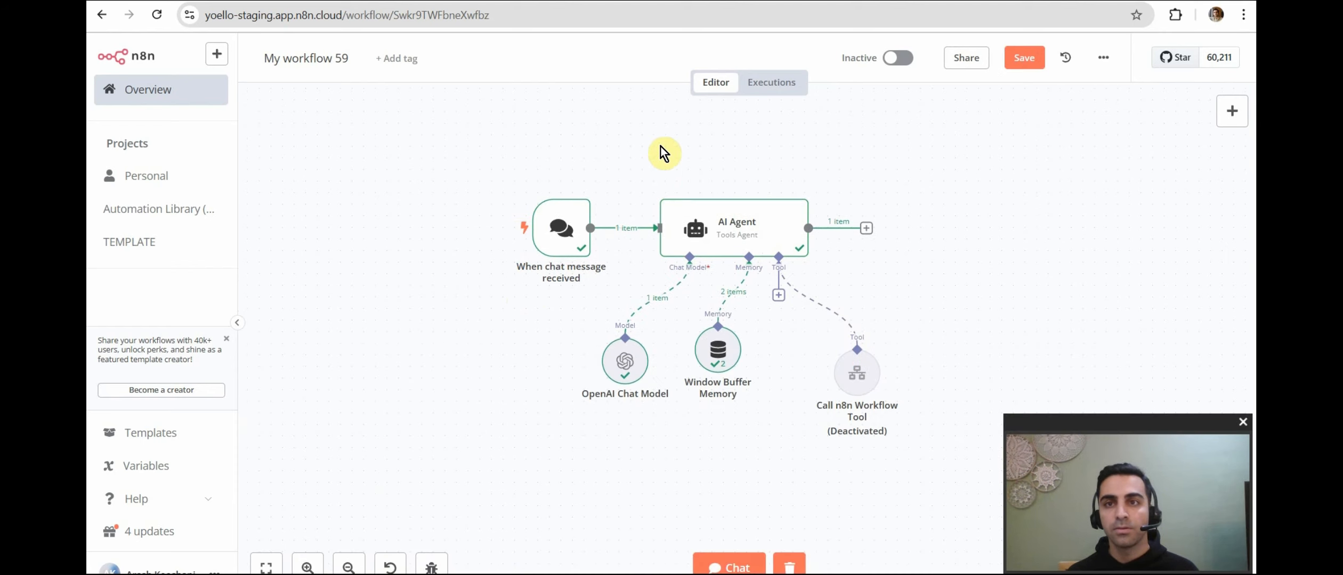
- Switch to the testAgent- email sender workflow and search the nodes for "workflo" to view the Execute Workflow trigger When Called by Another Workflow
mouse_move(871, 384)
left_click_drag(870, 384, 867, 372)
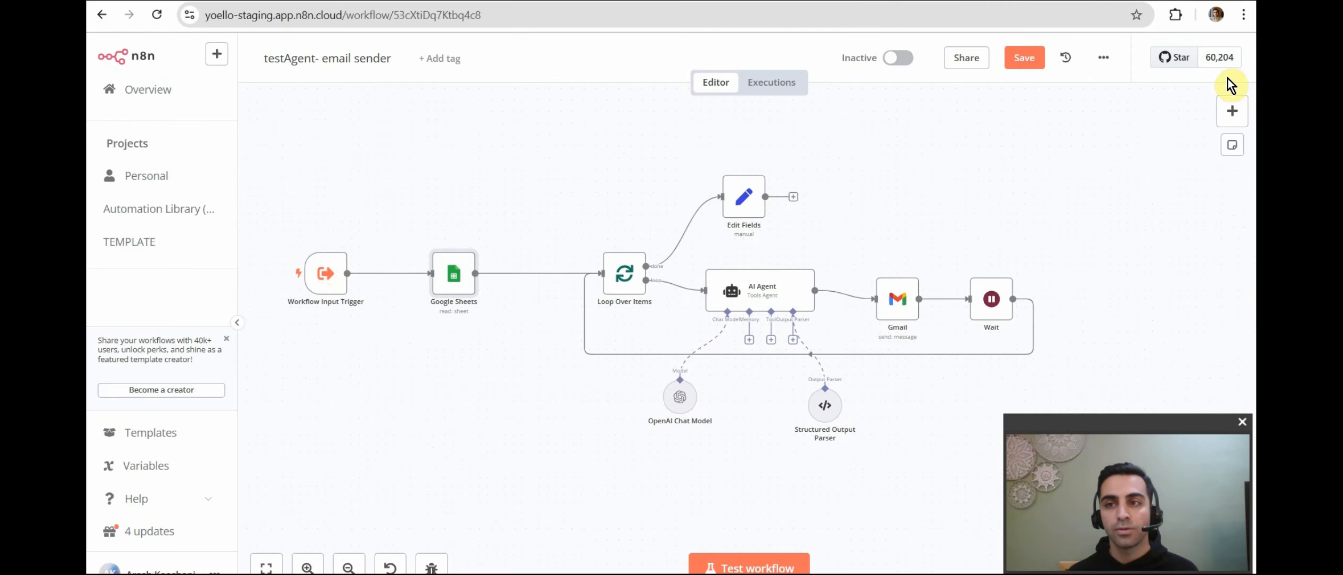
left_click(1232, 111)
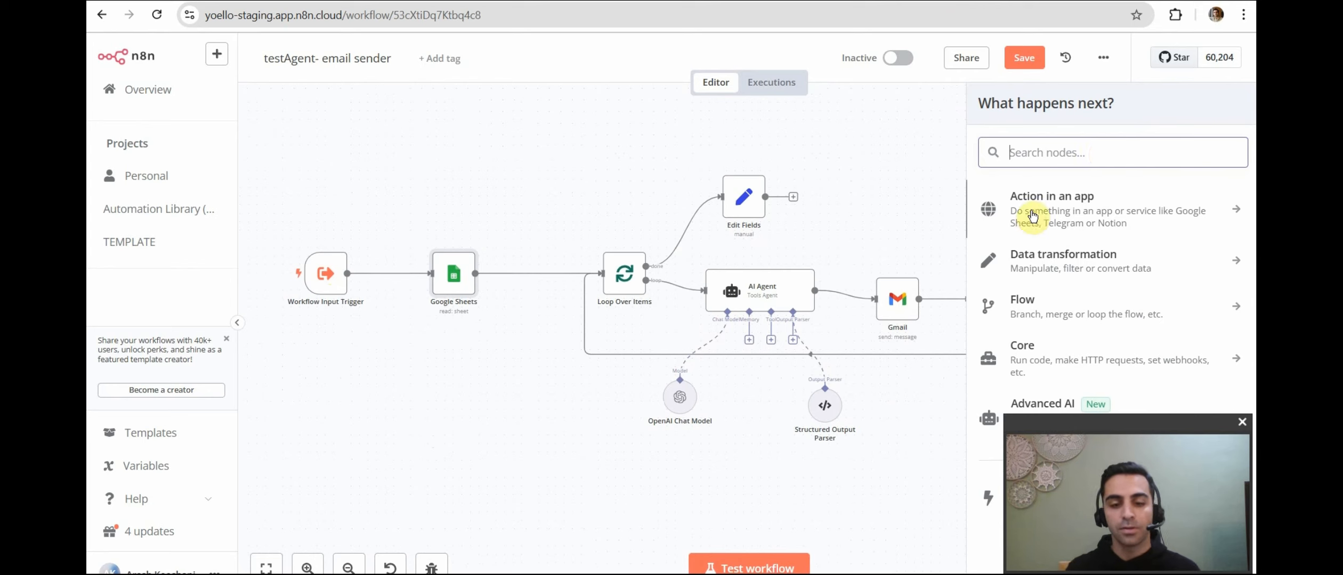
type("workflo")
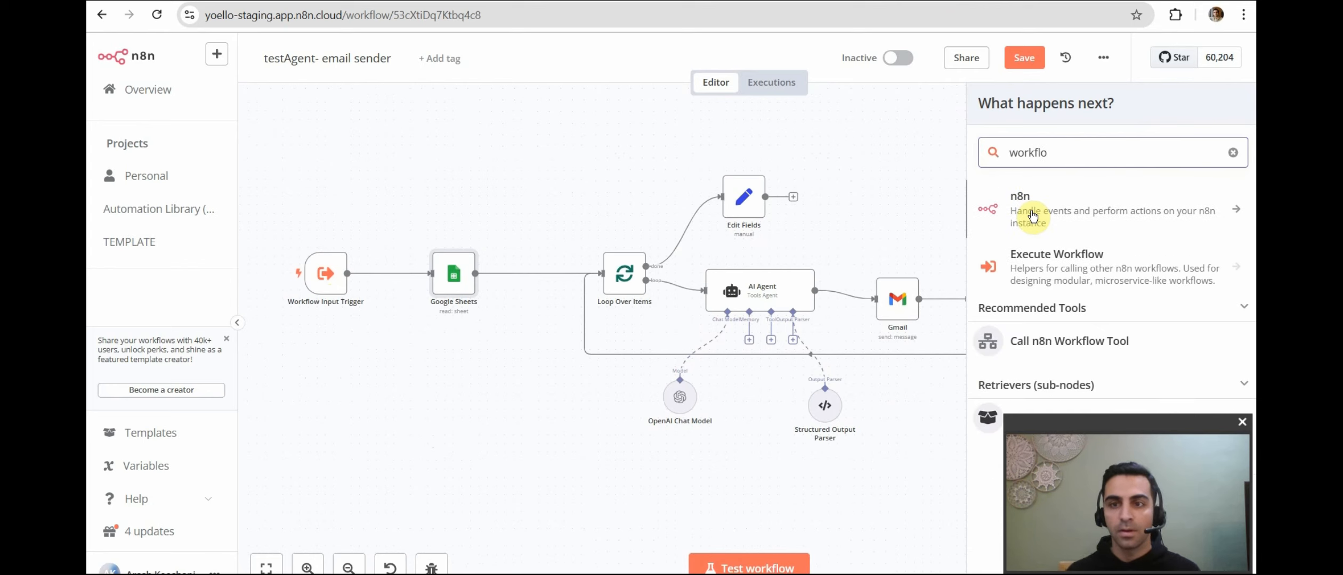
left_click(1081, 268)
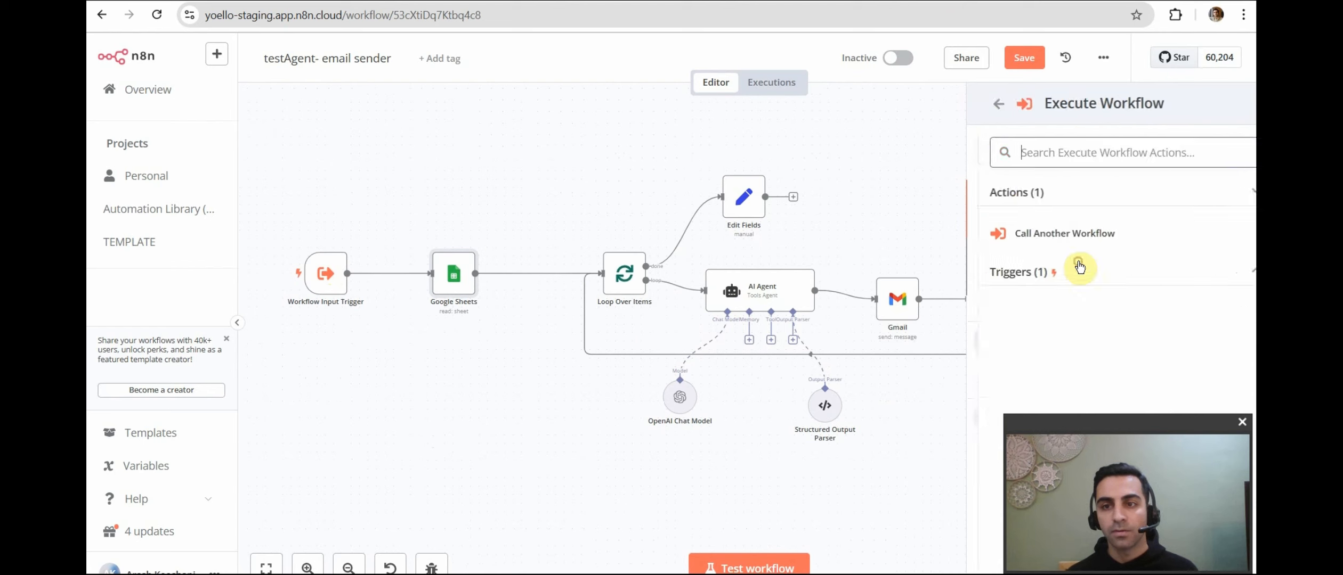
left_click(1040, 277)
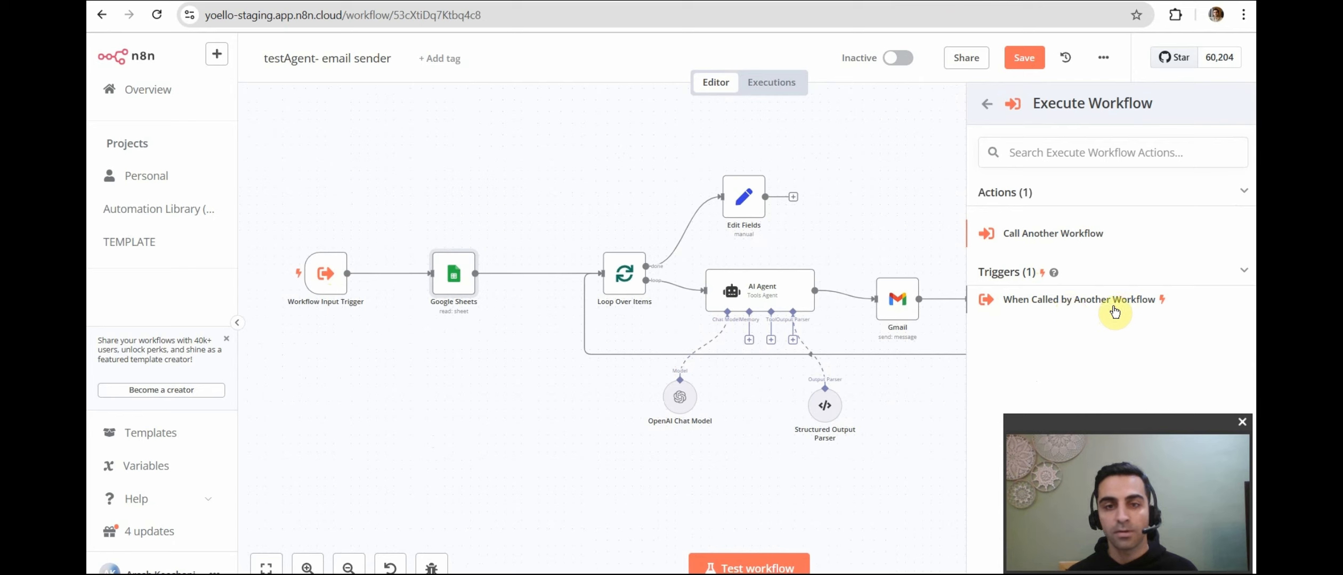
left_click(988, 107)
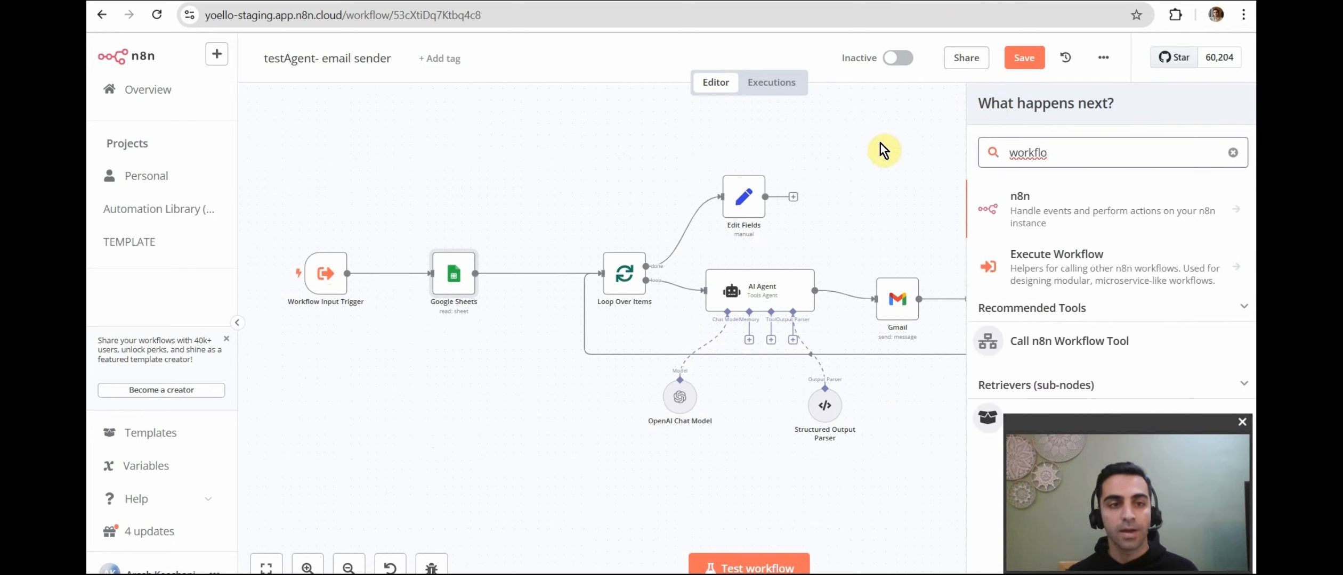
left_click(895, 138)
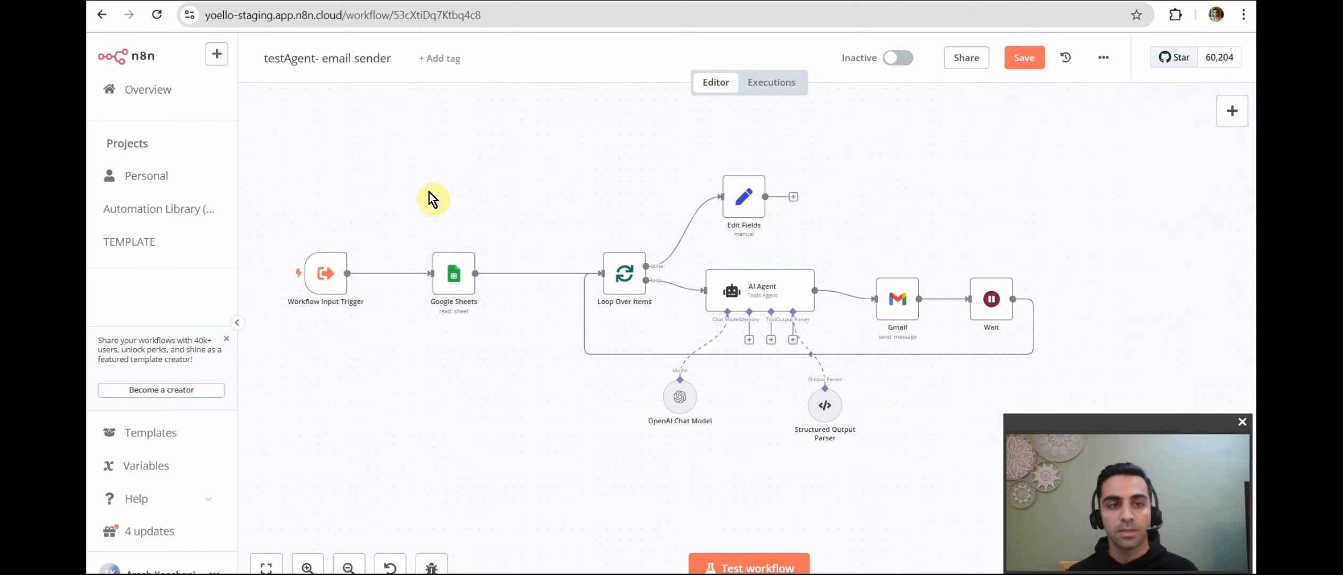
- Examine the Workflow Input Trigger's input data mode options and return to the canvas
double_click(330, 284)
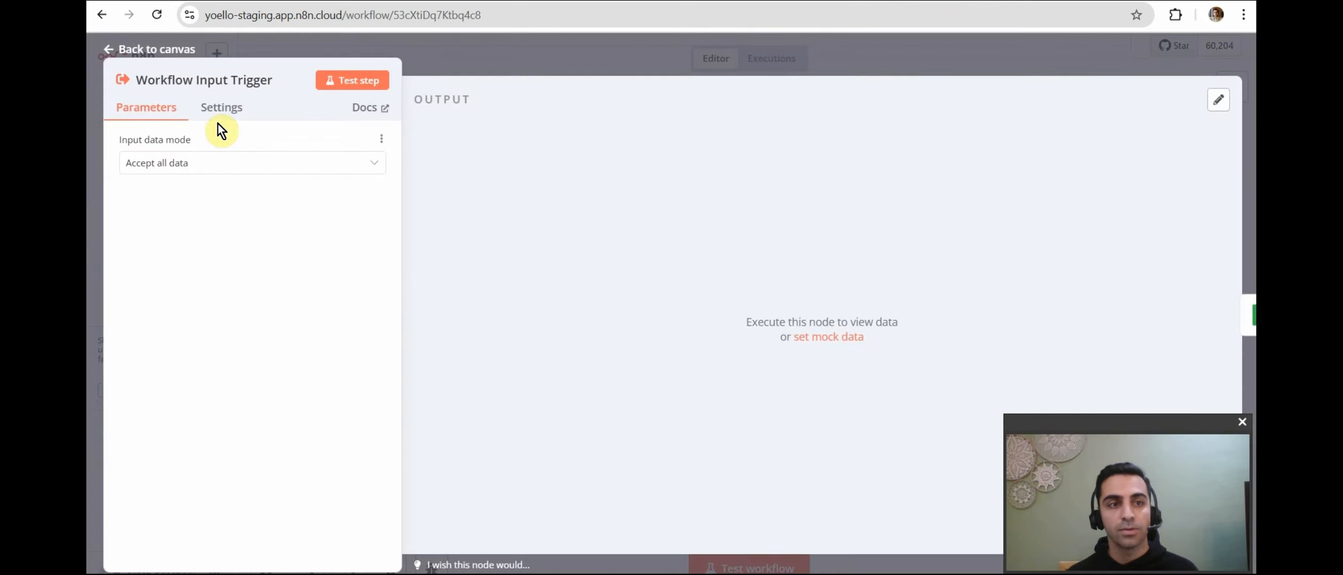
left_click(170, 165)
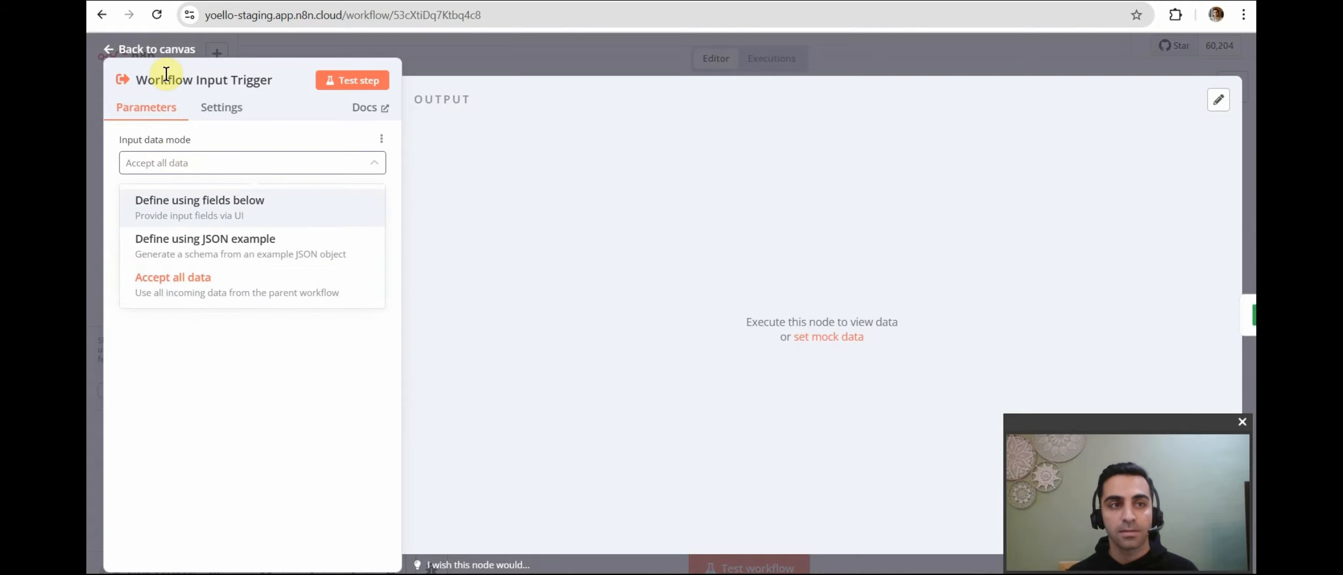
left_click(143, 50)
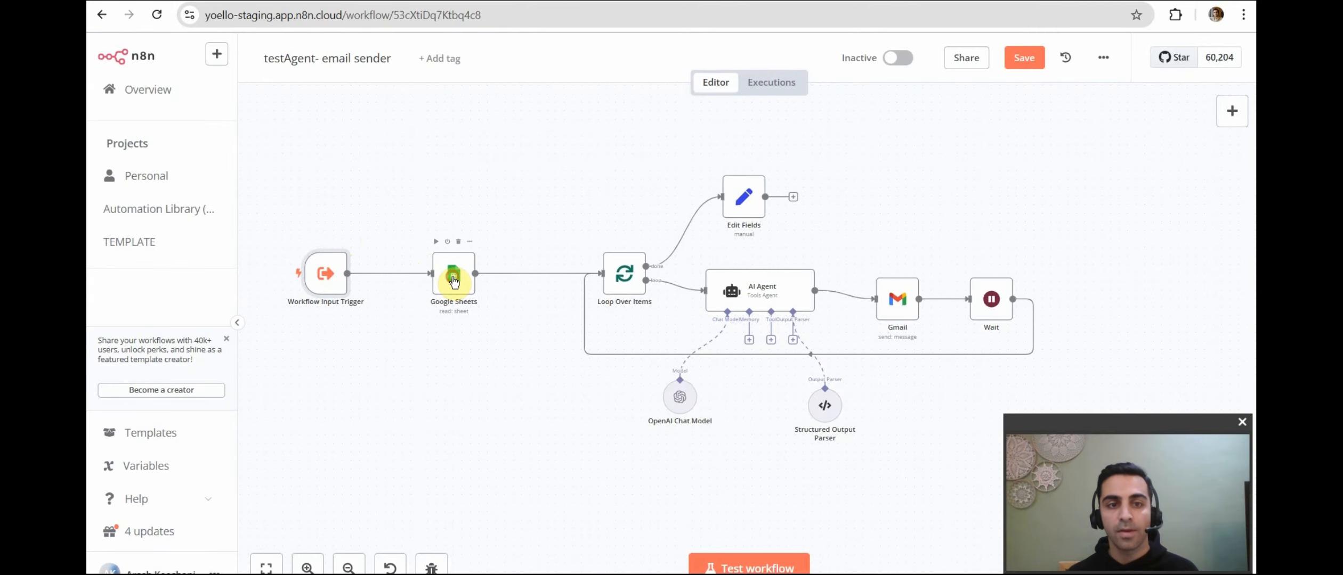
- Open the Google Sheets node, view the OAuth2 sign-in option for creating a new credential, and close the credential dialog
left_click(453, 281)
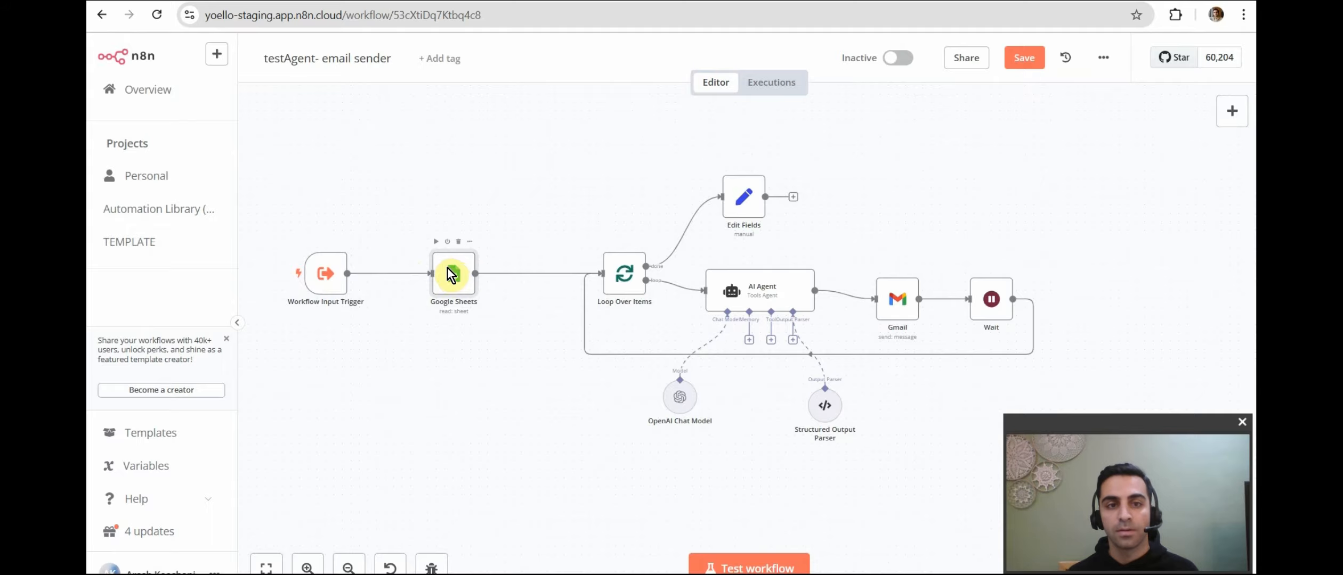
double_click(448, 269)
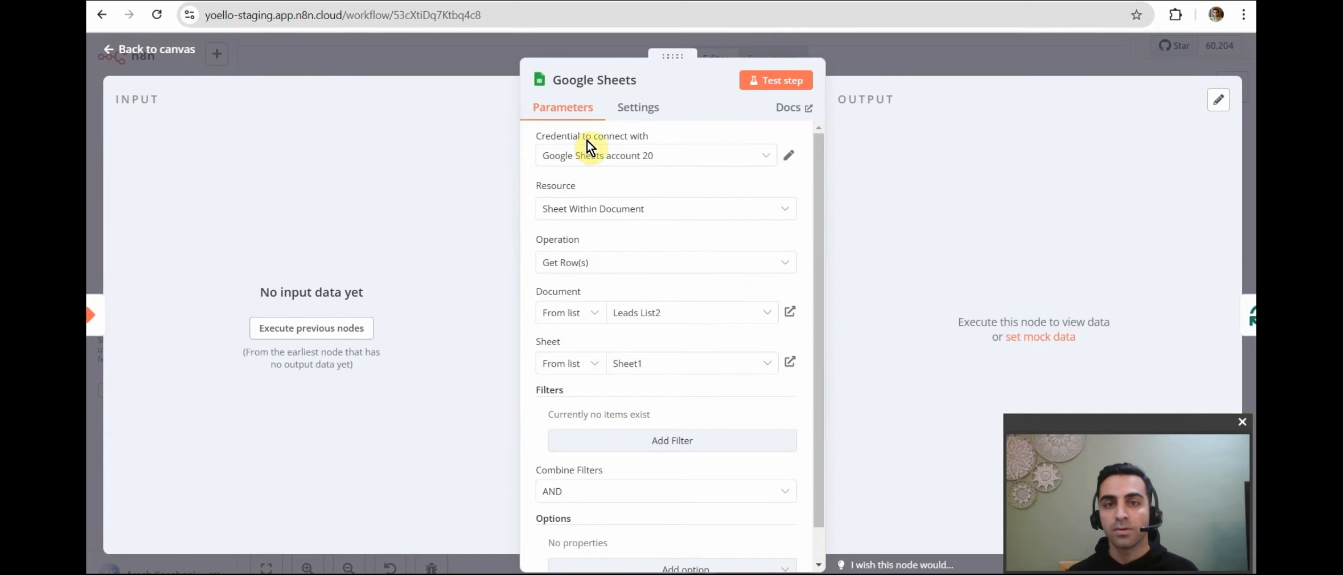
left_click(774, 162)
scroll(587, 291, "down", 3)
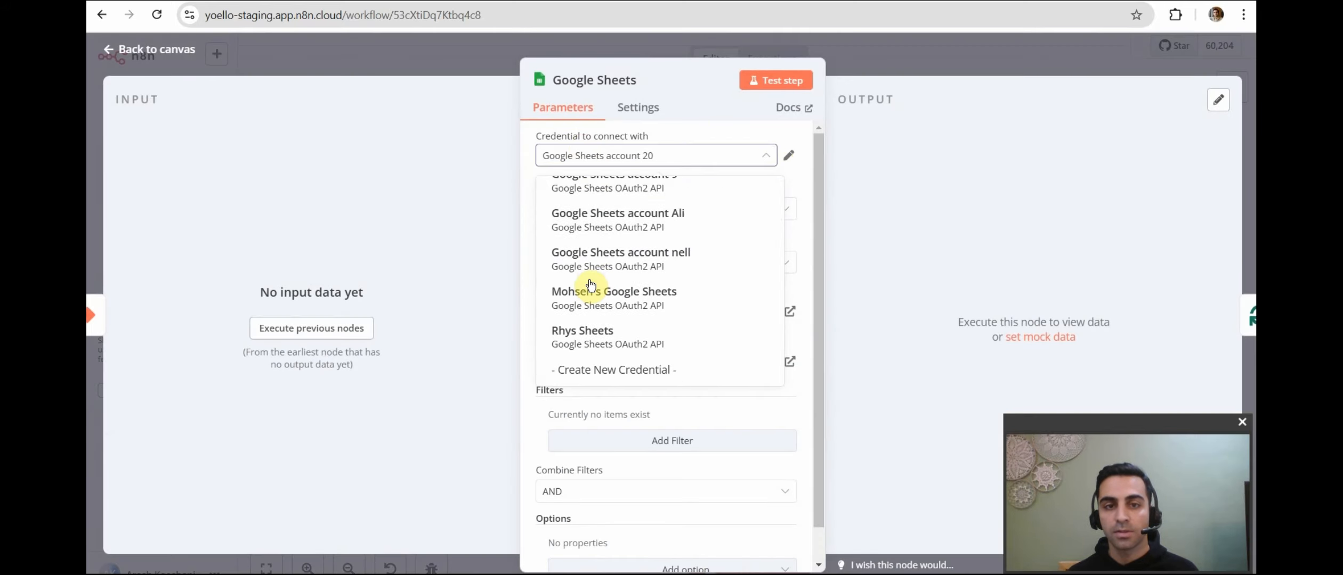
left_click(622, 379)
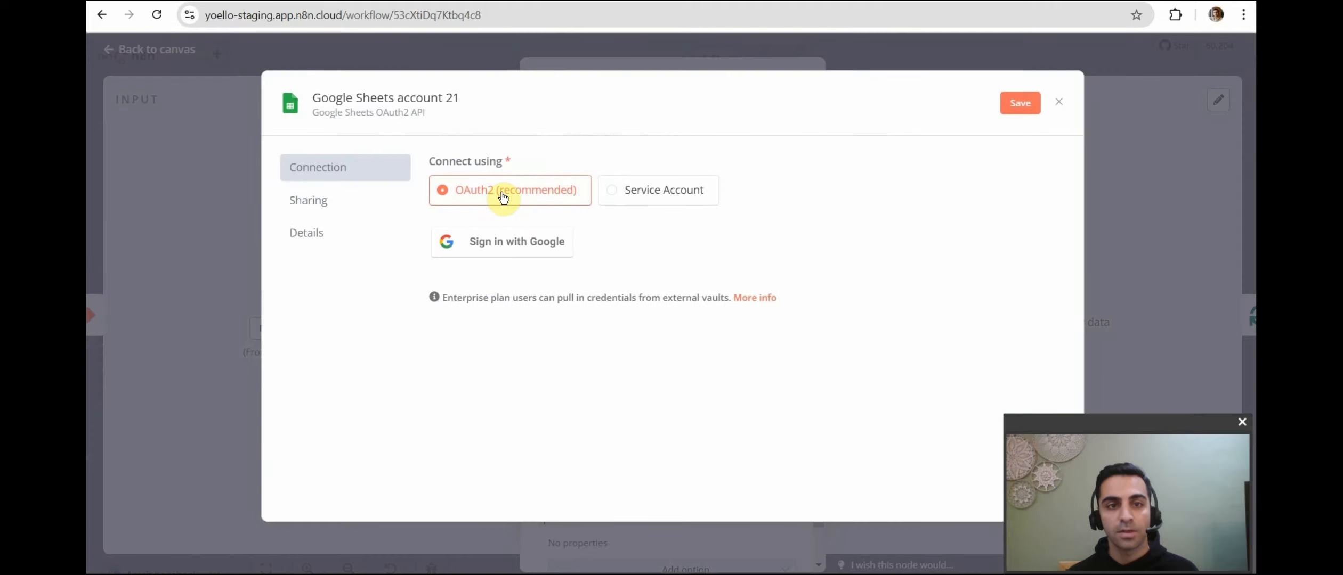
left_click(494, 250)
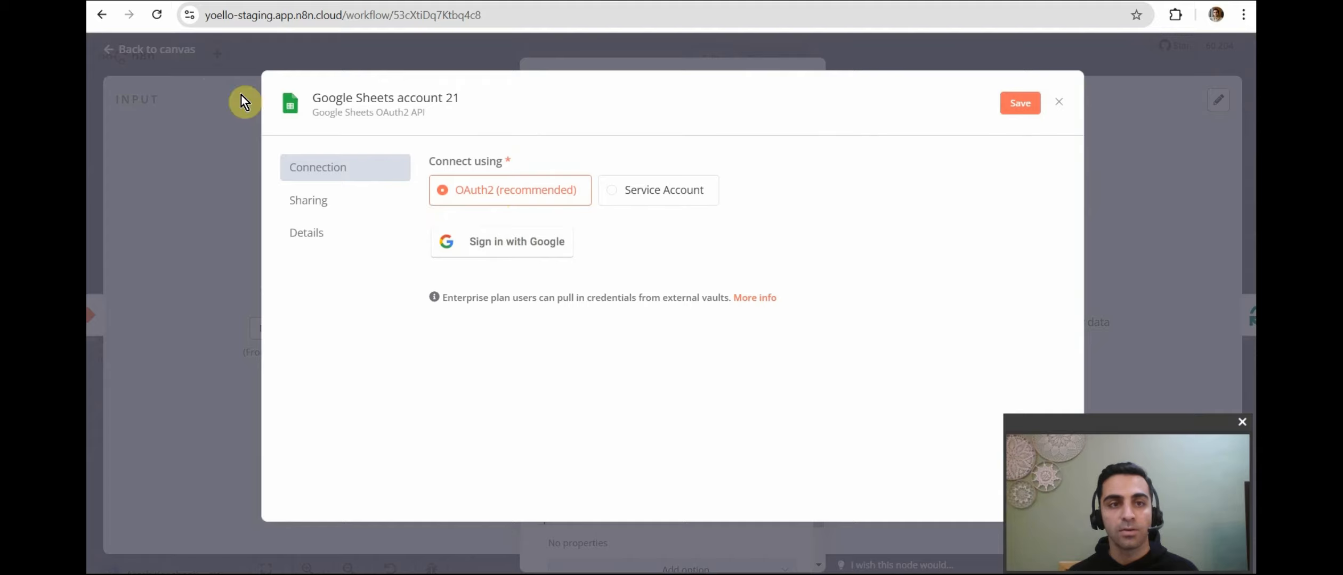
left_click(174, 52)
- Examine the Google Sheets node's resource options, leaving Sheet Within Document selected
left_click(699, 351)
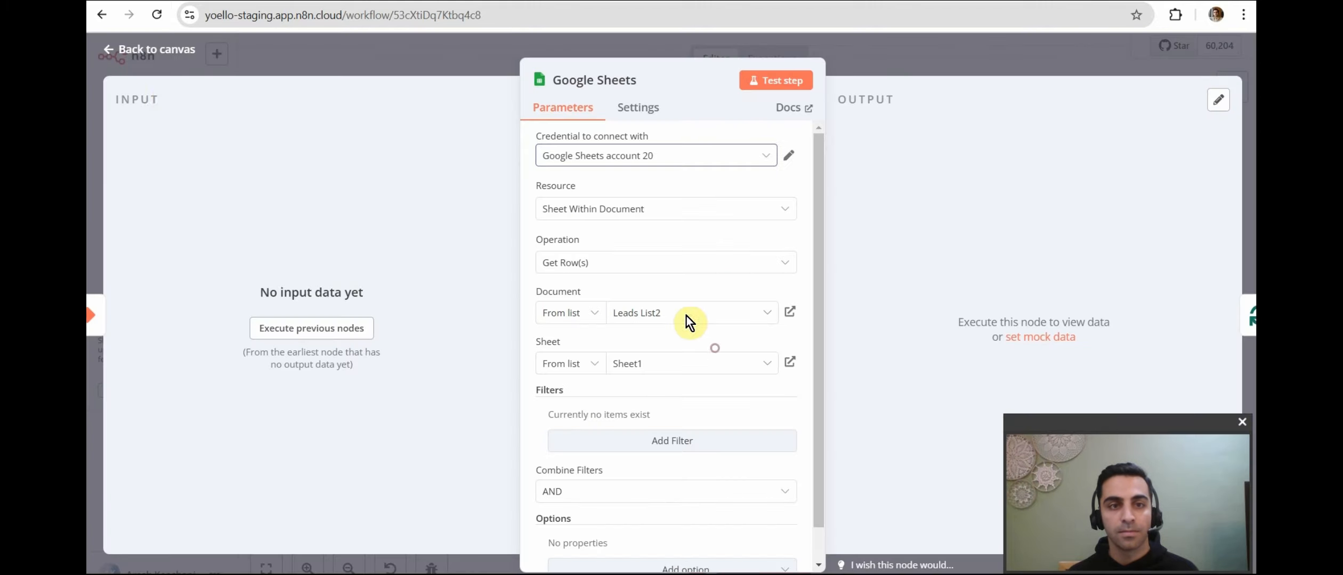
left_click(574, 211)
left_click(599, 275)
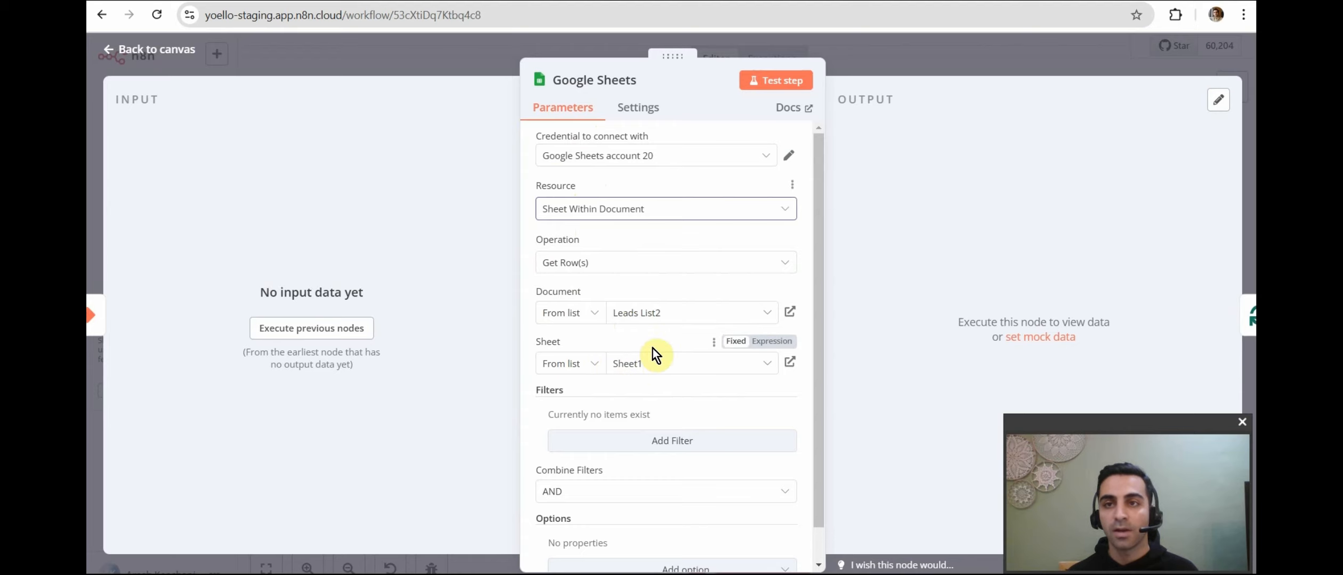
- Switch to the Leads List2 spreadsheet and review its First Name, Last Name and Email Address columns and lead rows
left_click(1015, 1)
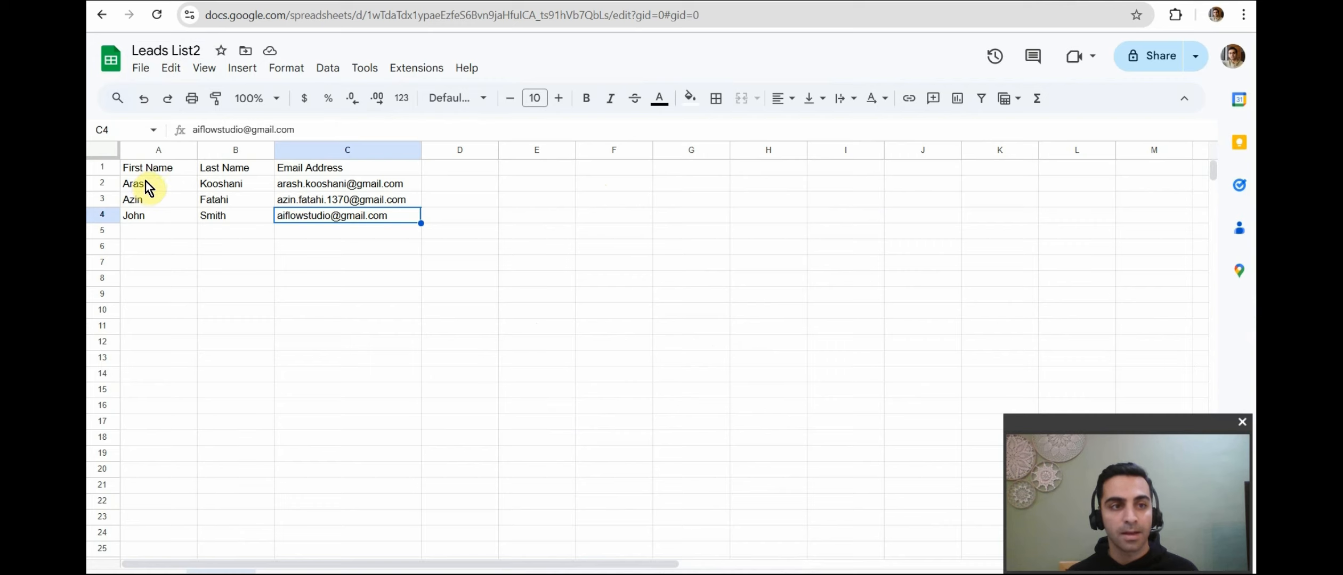
left_click_drag(146, 181, 317, 216)
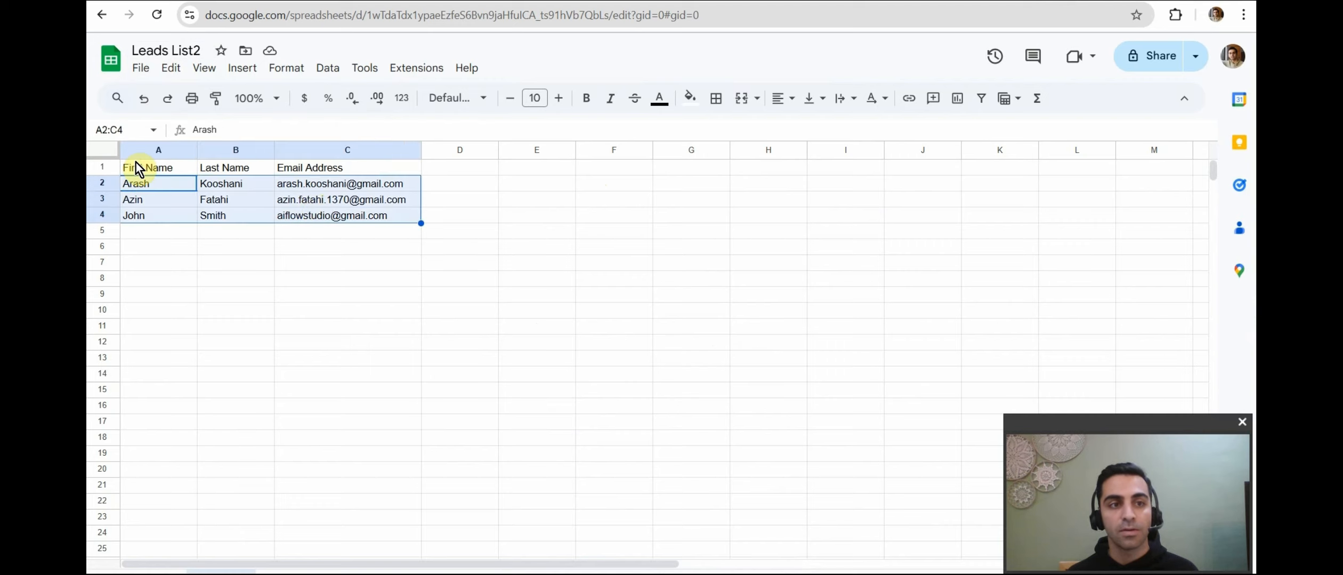
left_click(229, 169)
left_click(315, 172)
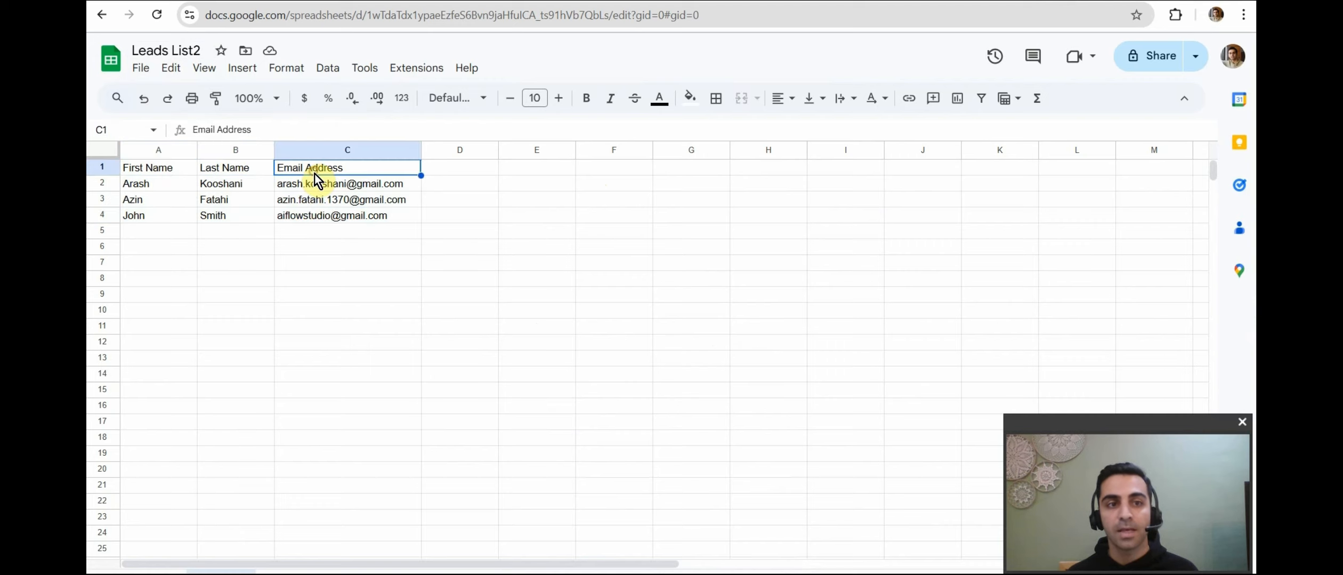
left_click_drag(135, 185, 295, 224)
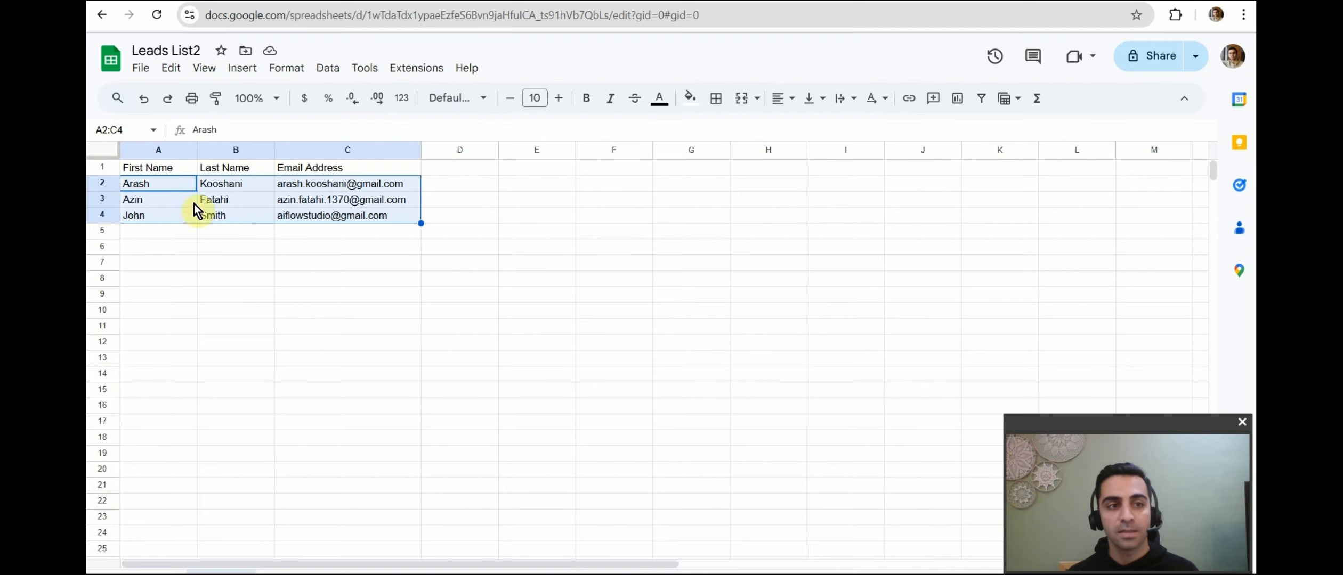
left_click(147, 234)
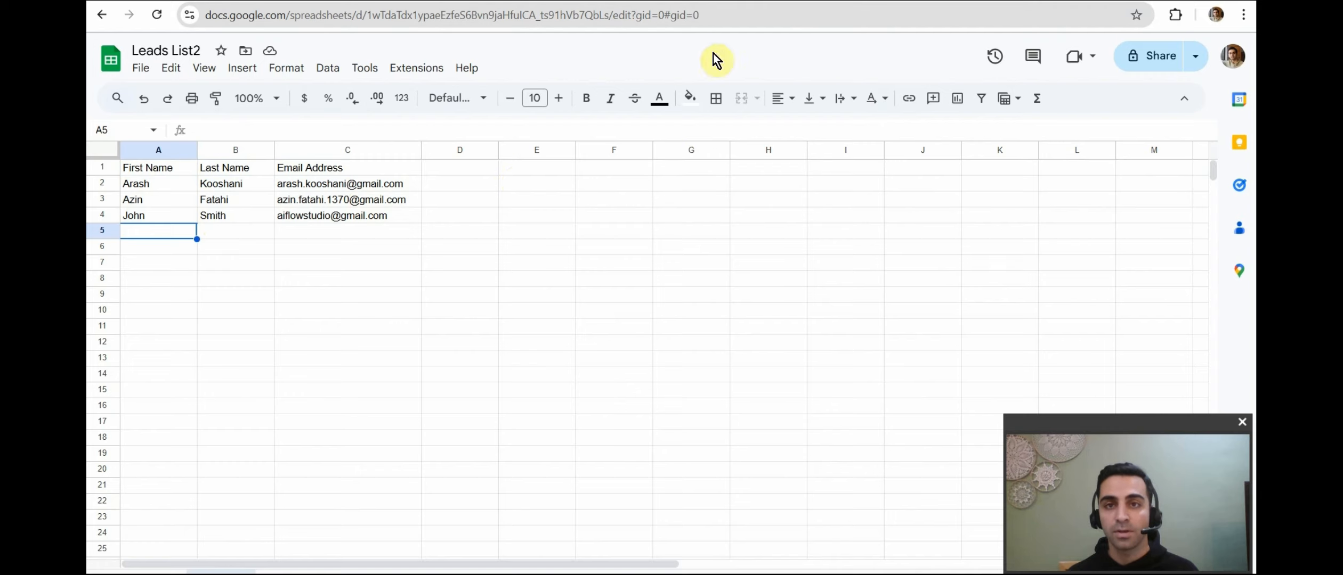
- Switch back to the email sender workflow, review the Google Sheets node's available credentials and sheet settings, and return to the canvas
left_click(848, 1)
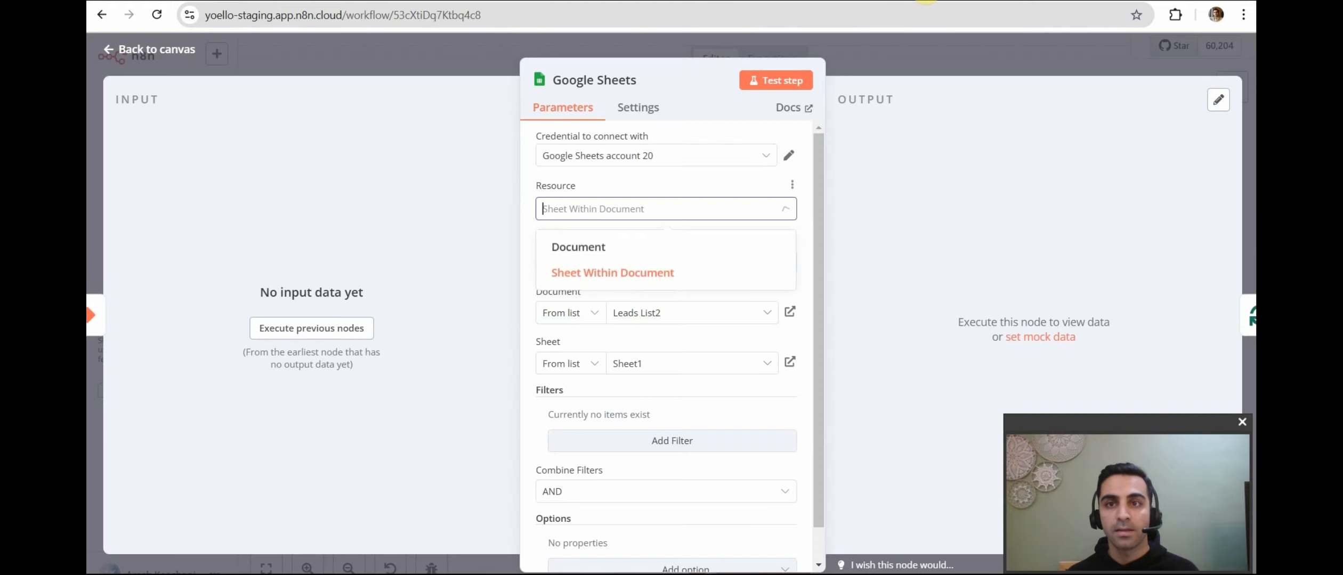
left_click(663, 165)
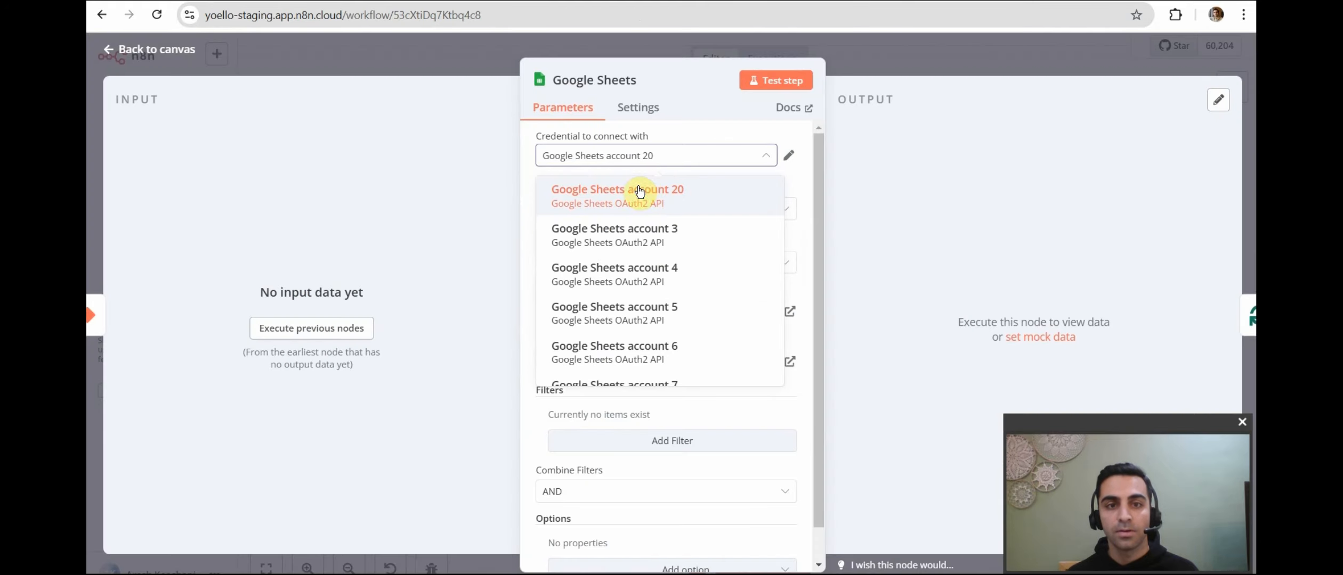
left_click(521, 206)
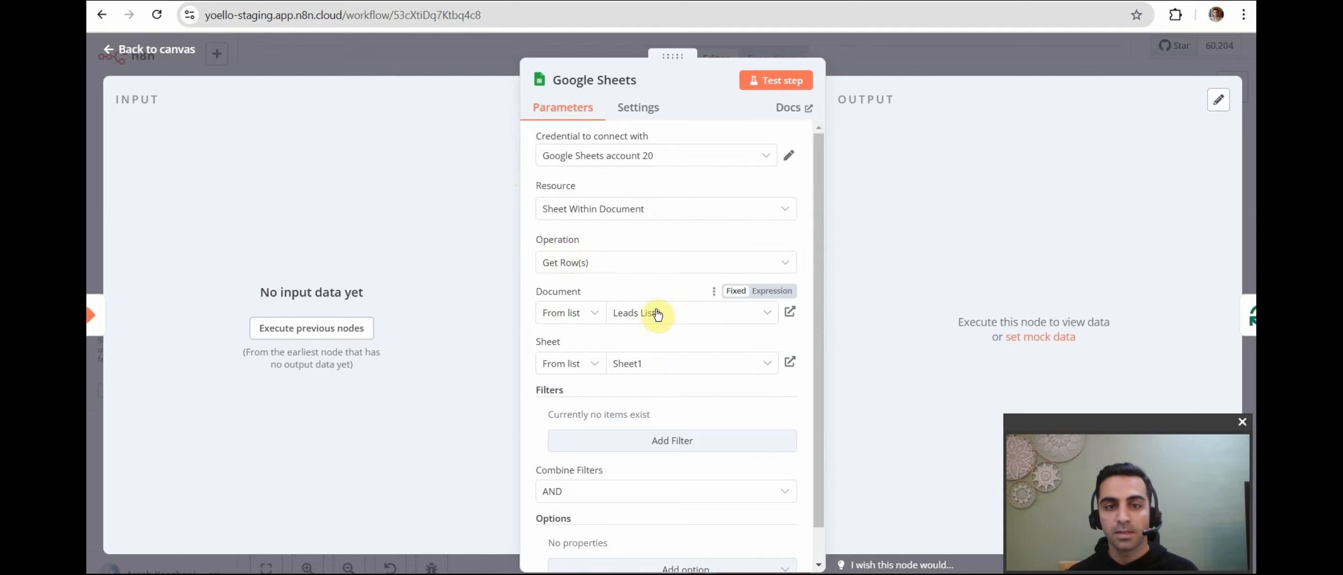
scroll(650, 335, "down", 1)
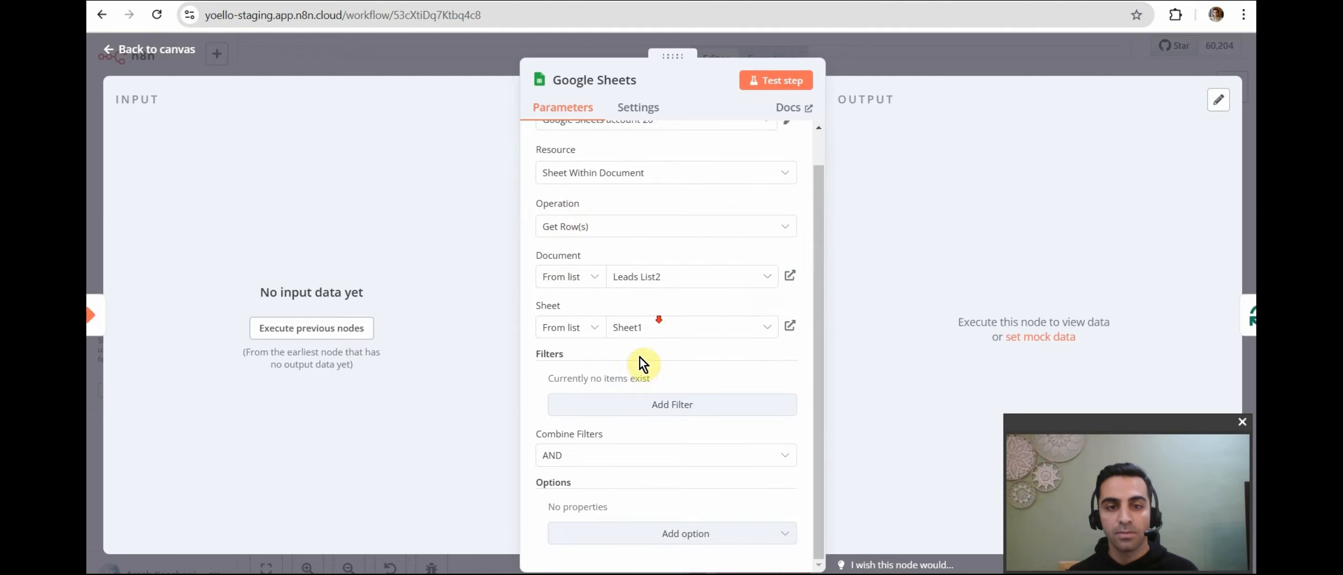
left_click(163, 49)
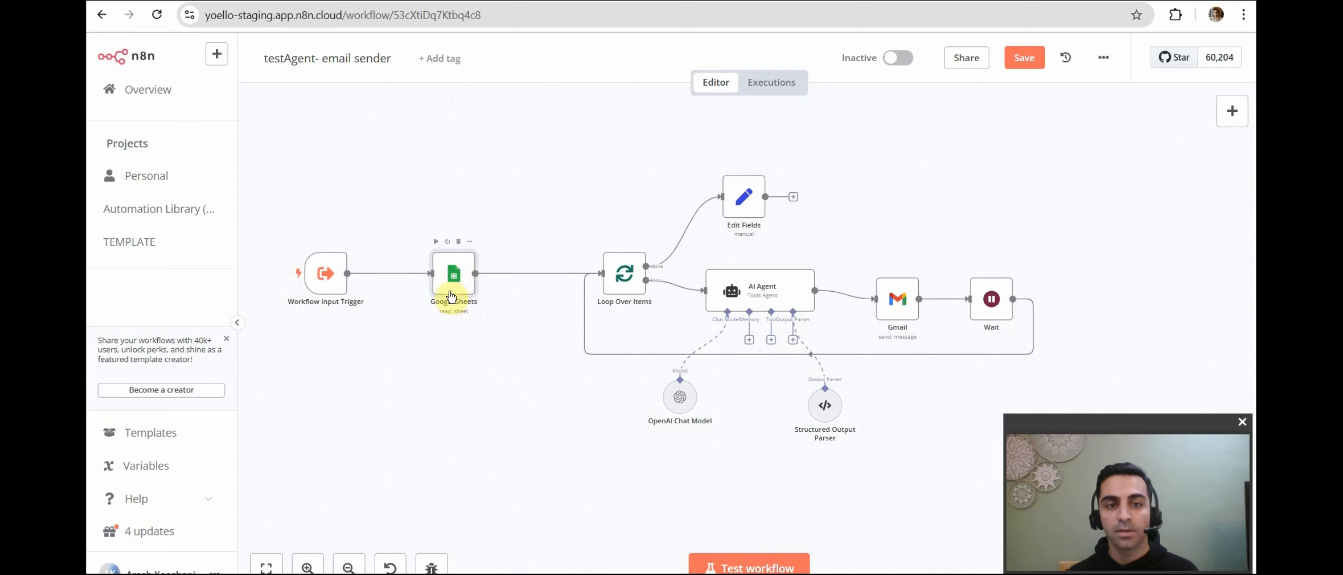
- Inspect the Loop Over Items node's batch size and return to the canvas
double_click(625, 277)
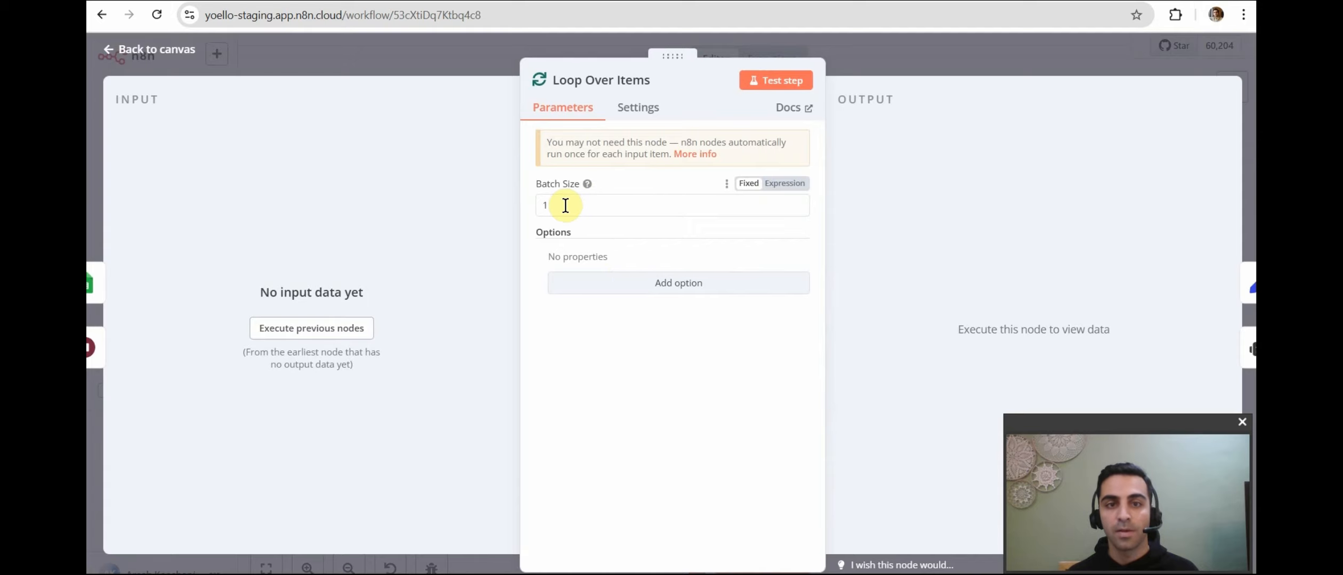
left_click(155, 51)
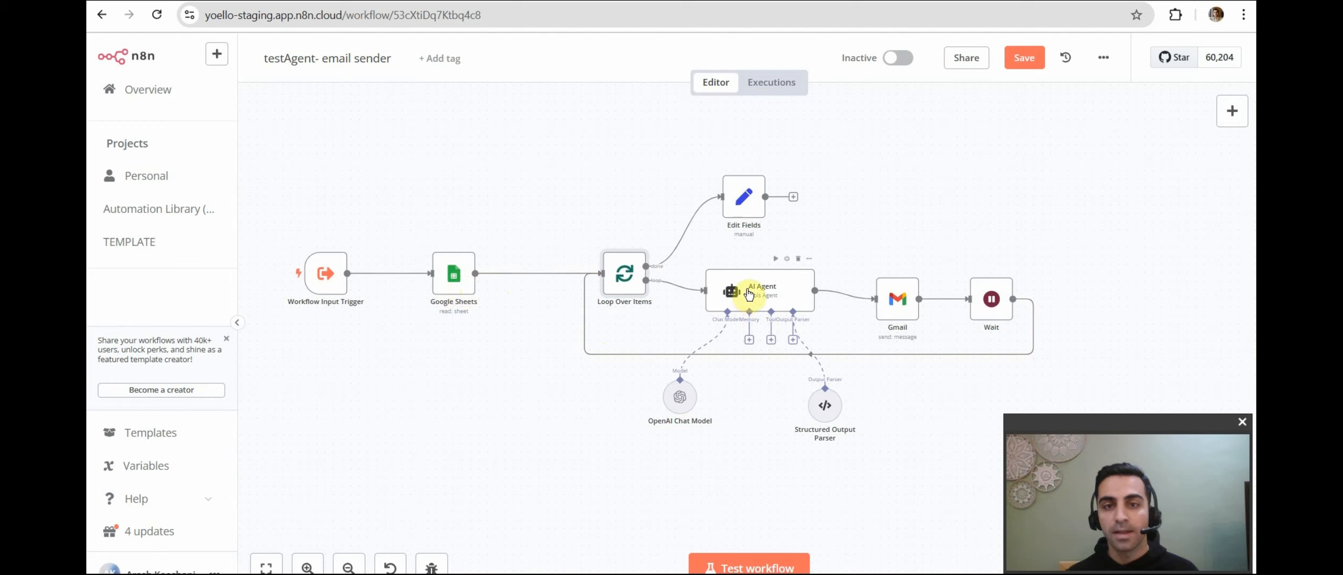
- Open the AI Agent node and examine its parameters and the options for the source of the prompt
left_click_drag(749, 293, 757, 293)
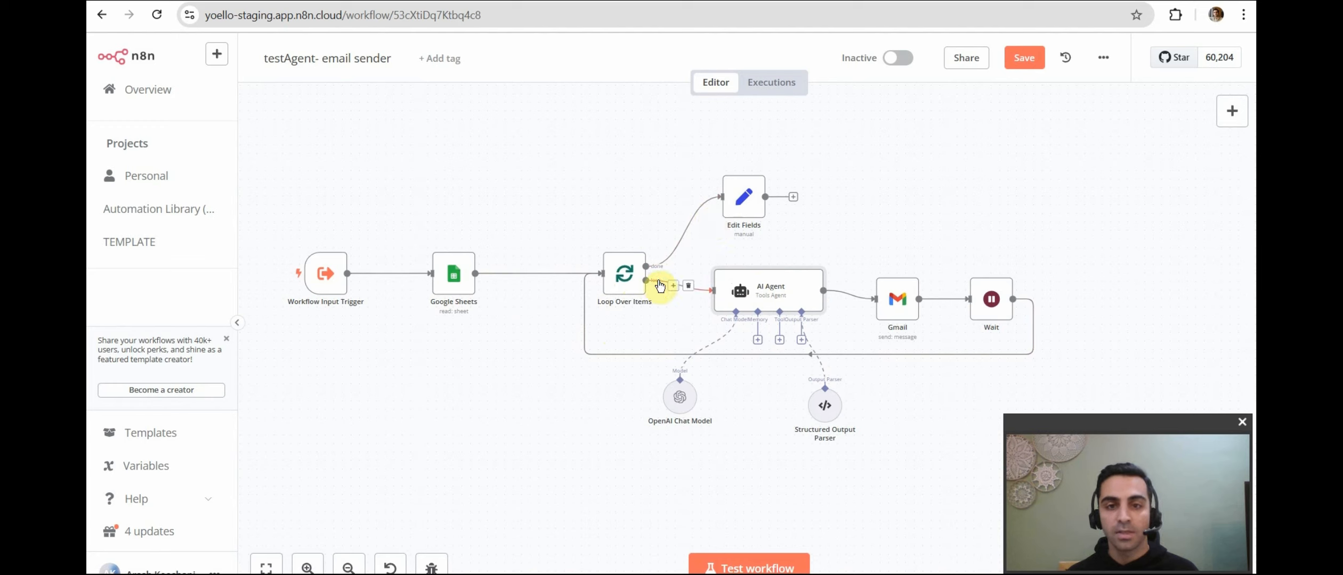
double_click(765, 293)
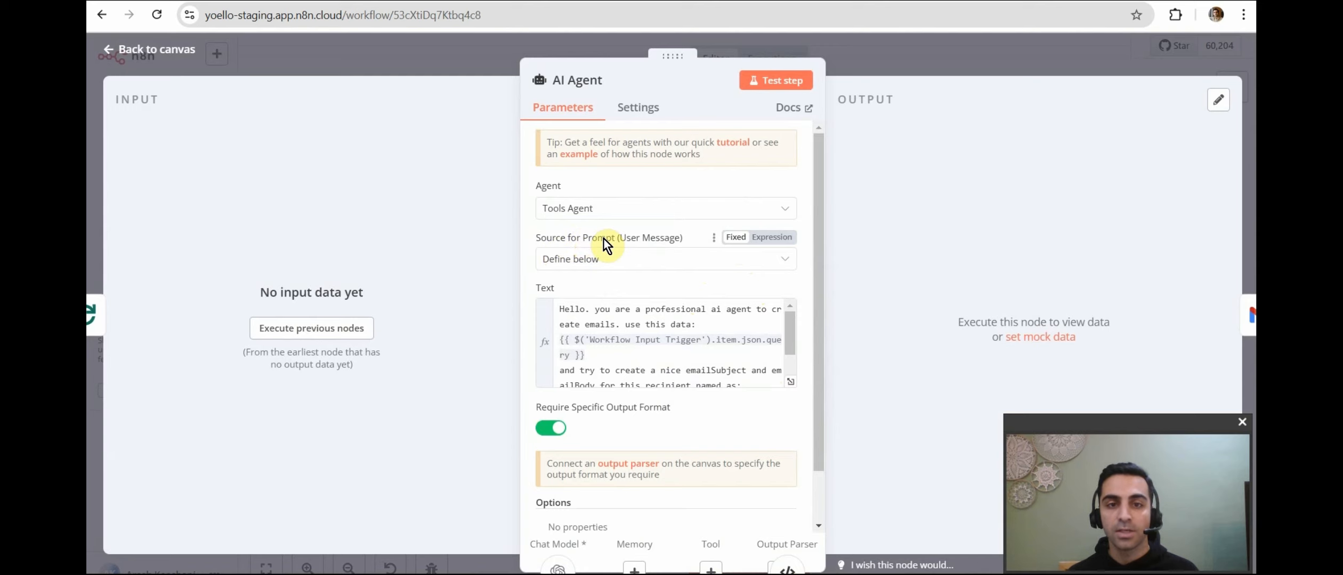
scroll(602, 256, "down", 1)
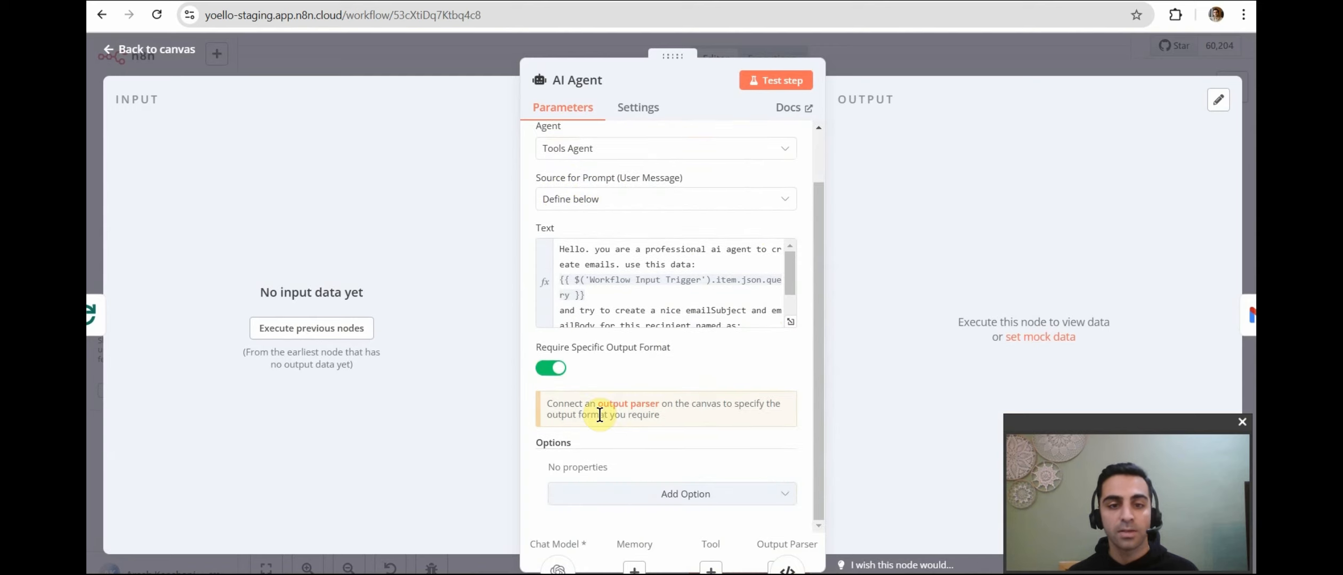
scroll(636, 223, "up", 1)
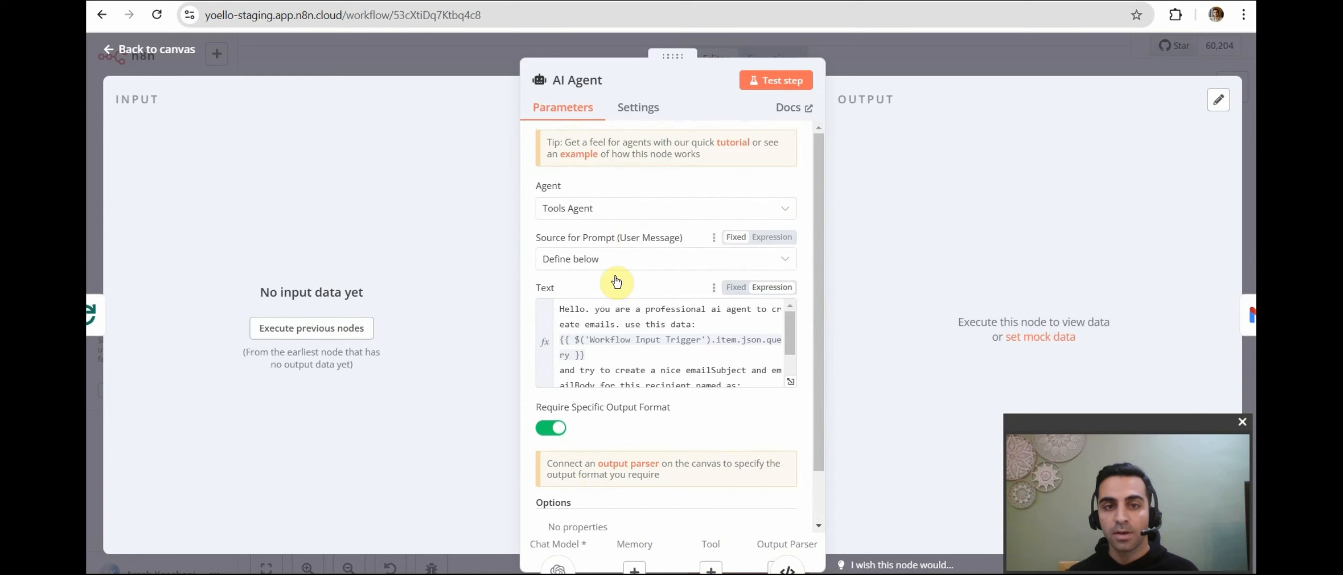
left_click(590, 261)
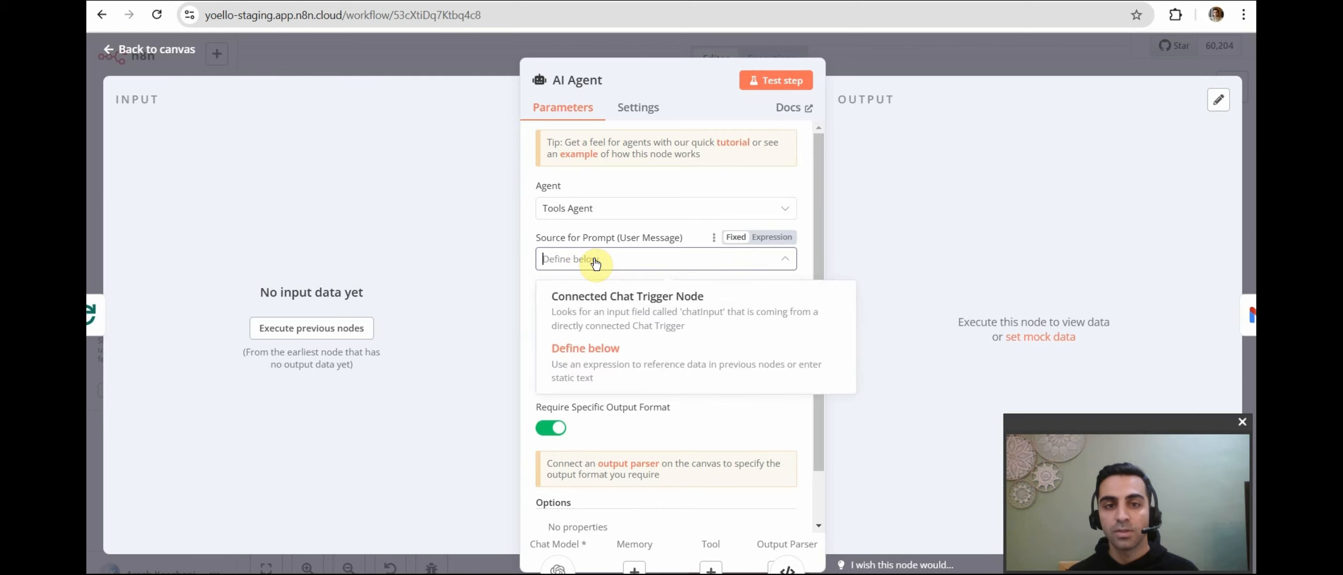
left_click(530, 296)
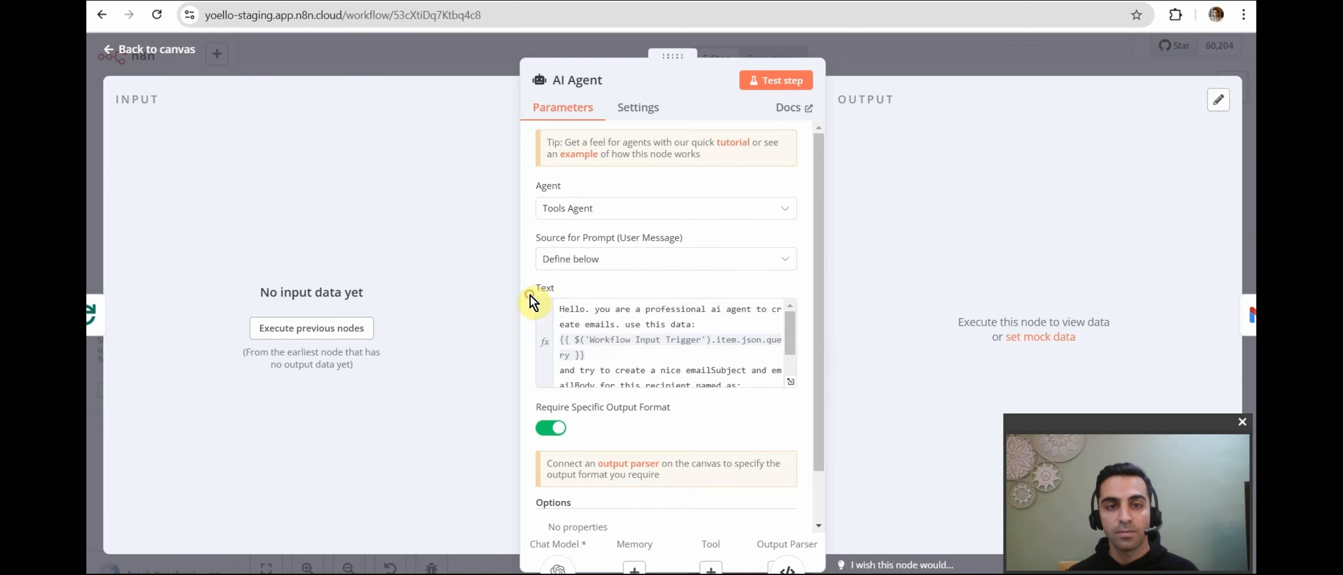
- Expand the AI Agent's prompt expression, review its Workflow Input Trigger query, recipient name fields and previous nodes' fields, and close the editor
left_click(790, 381)
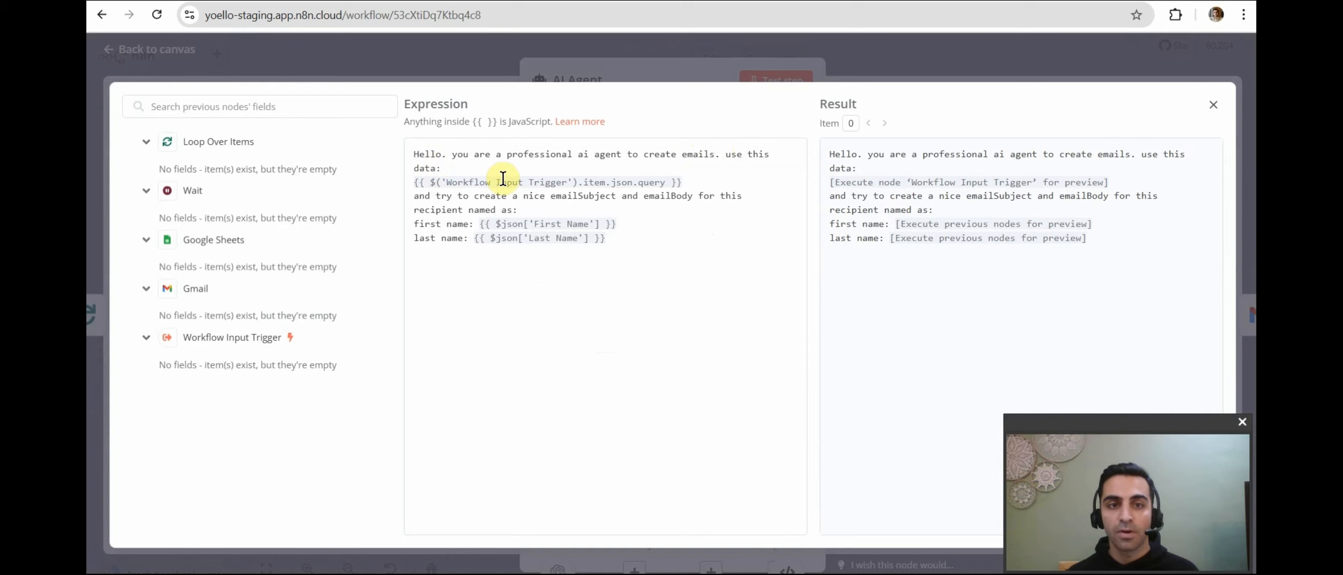
left_click_drag(566, 183, 452, 179)
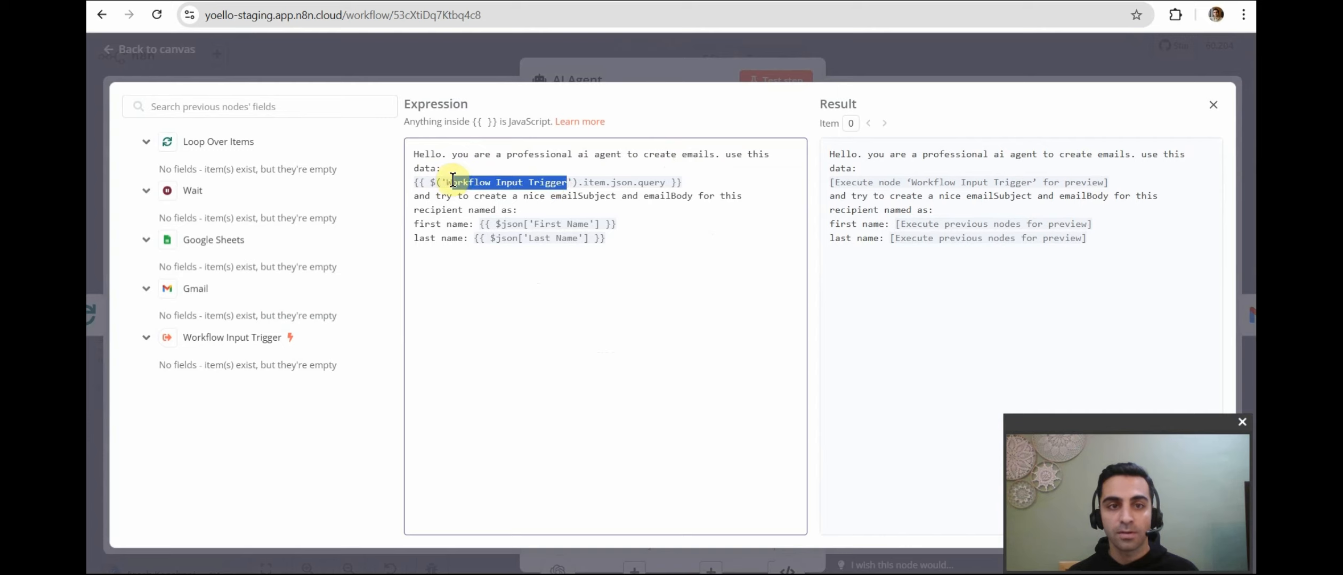
left_click(591, 182)
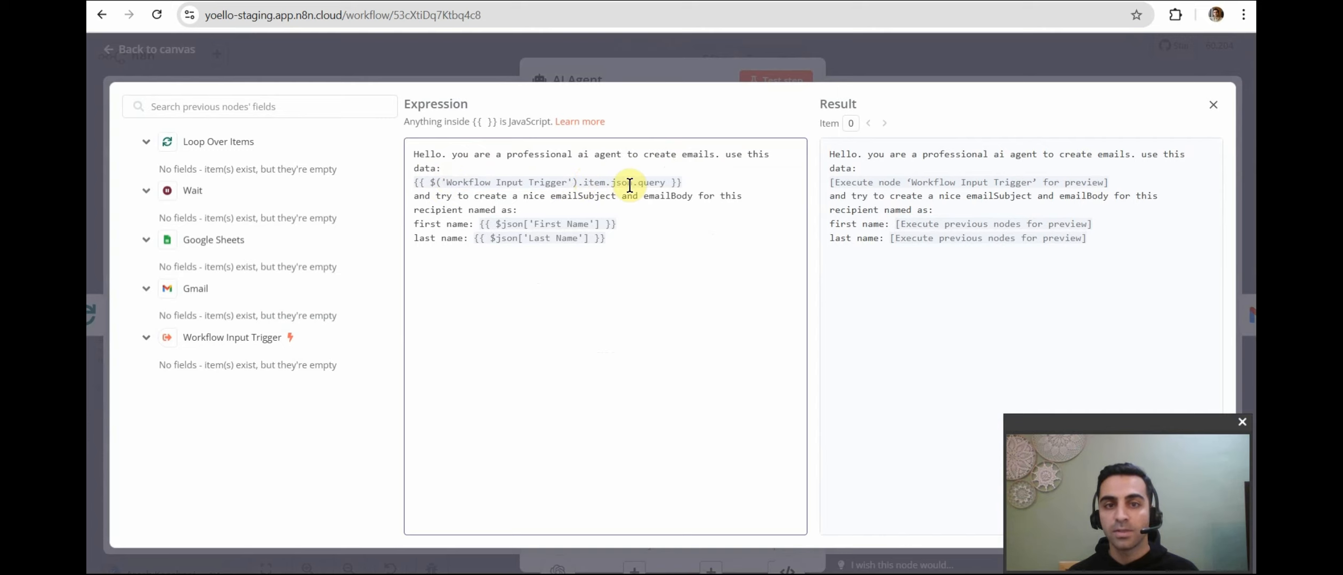
left_click_drag(684, 182, 424, 182)
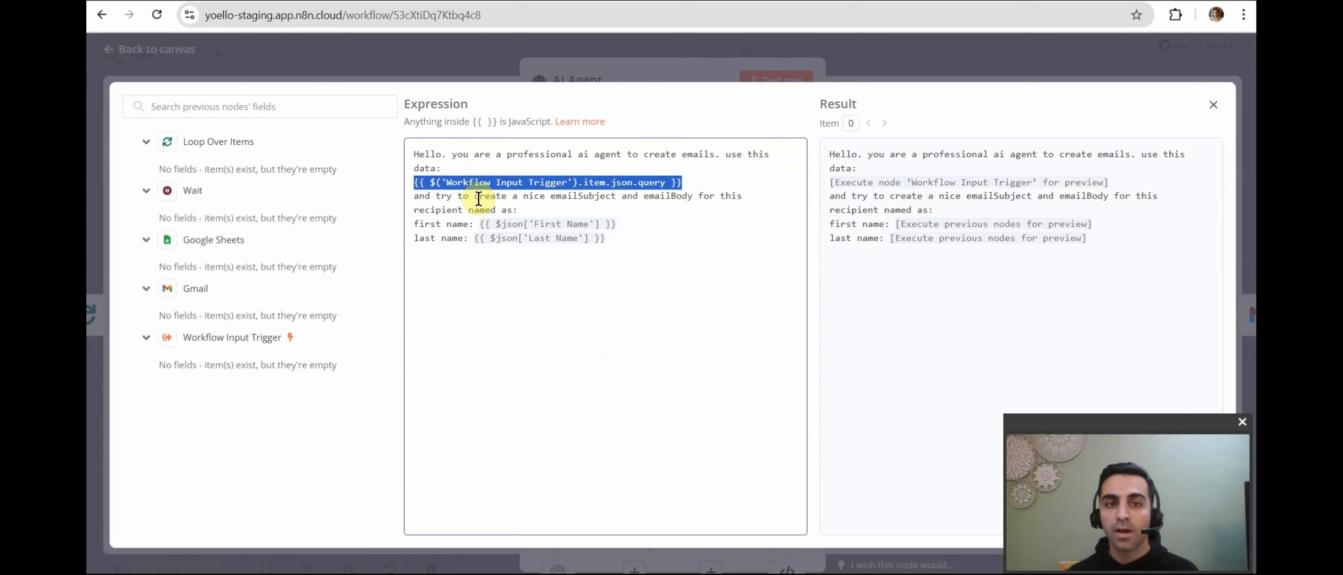
left_click(562, 198)
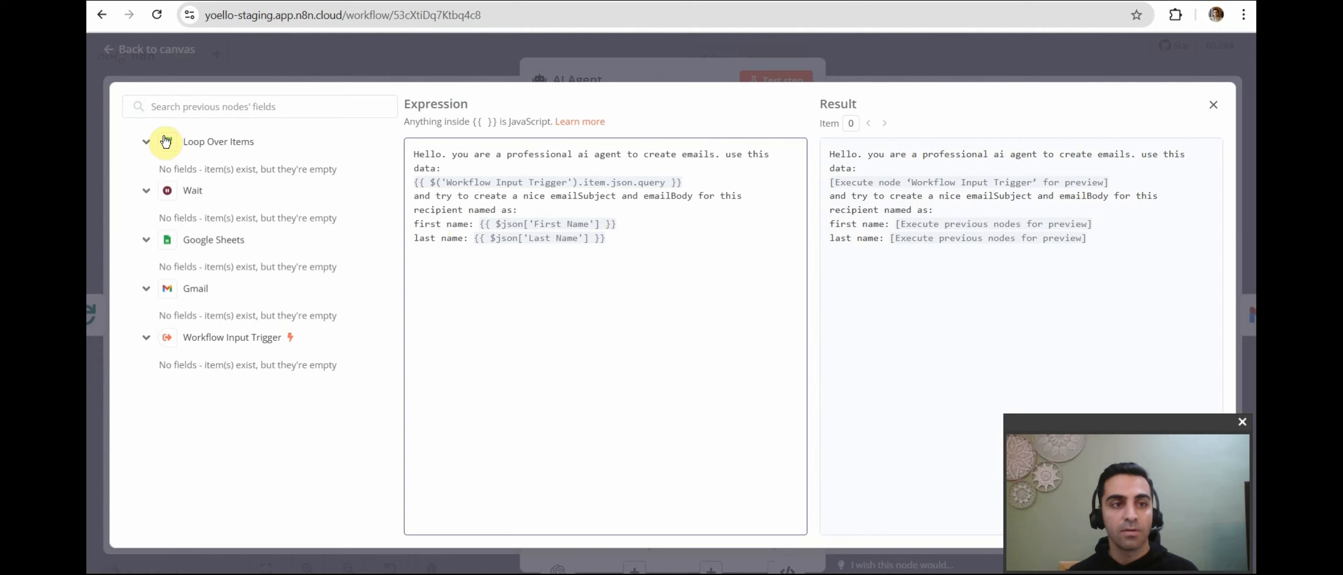
left_click(145, 142)
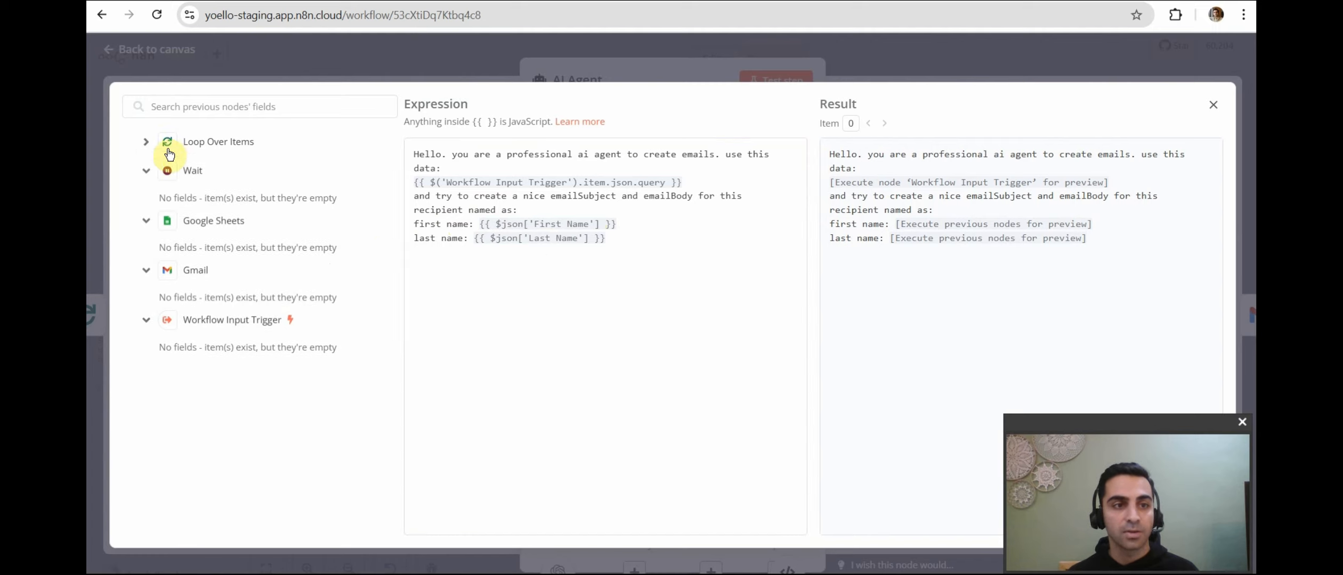
left_click(146, 143)
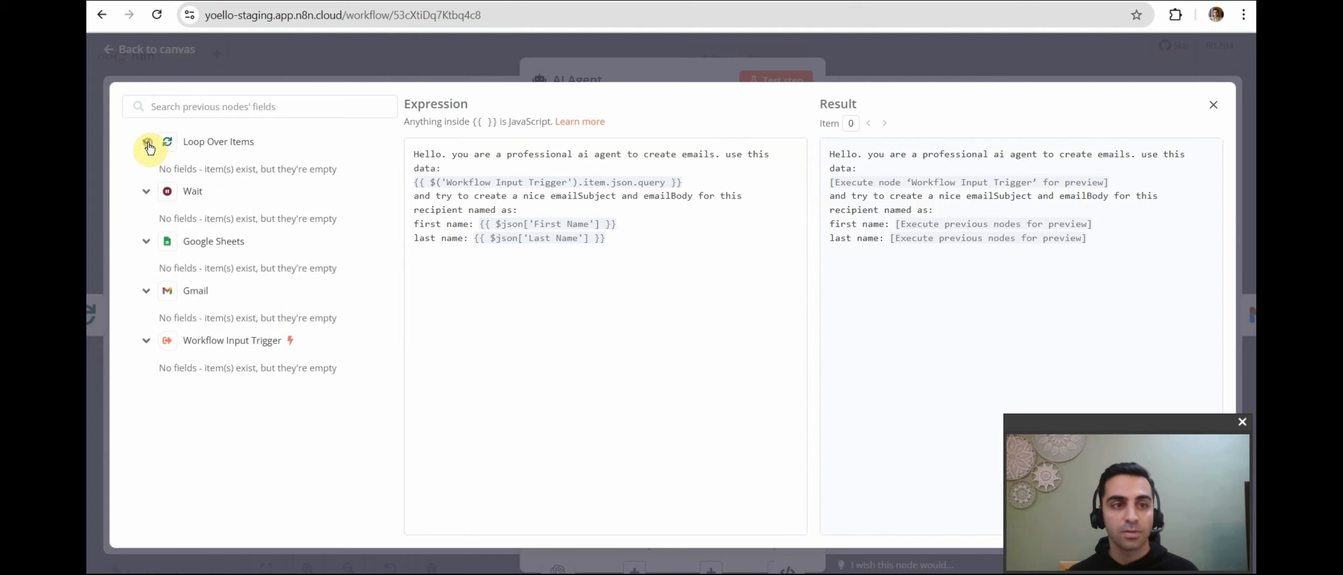
left_click(134, 58)
- Review the AI Agent's specific output format setting, return to the canvas and select the OpenAI Chat Model node
scroll(586, 283, "down", 1)
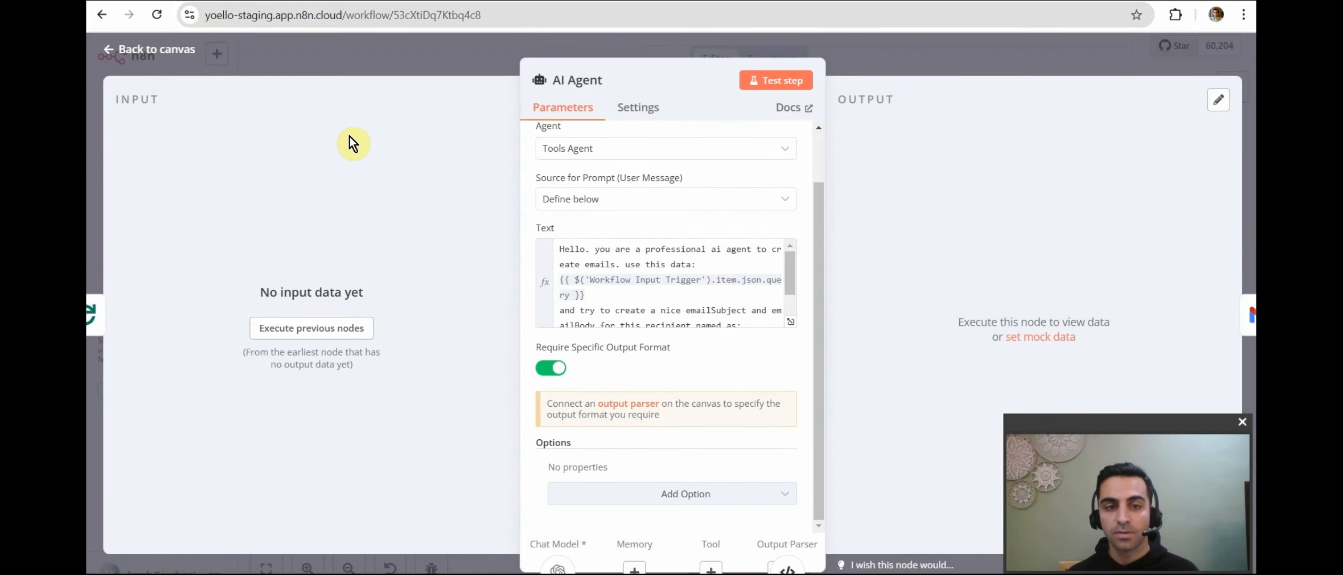
left_click(162, 51)
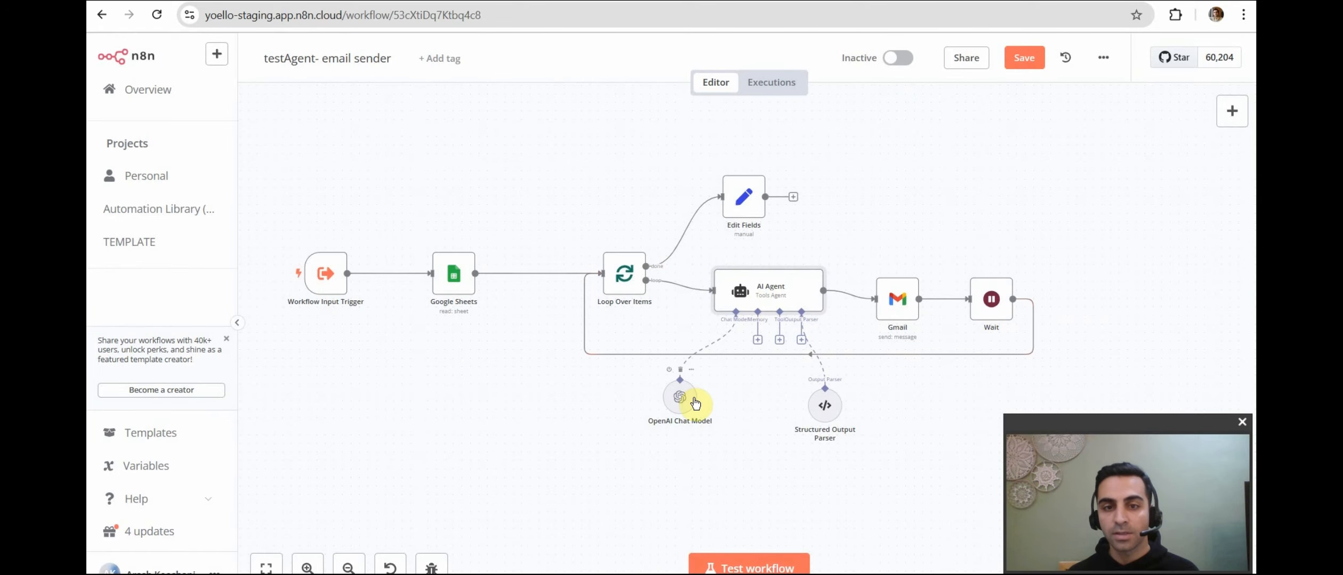
mouse_move(684, 400)
left_mouse_down()
mouse_move(682, 419)
mouse_move(684, 405)
left_mouse_up()
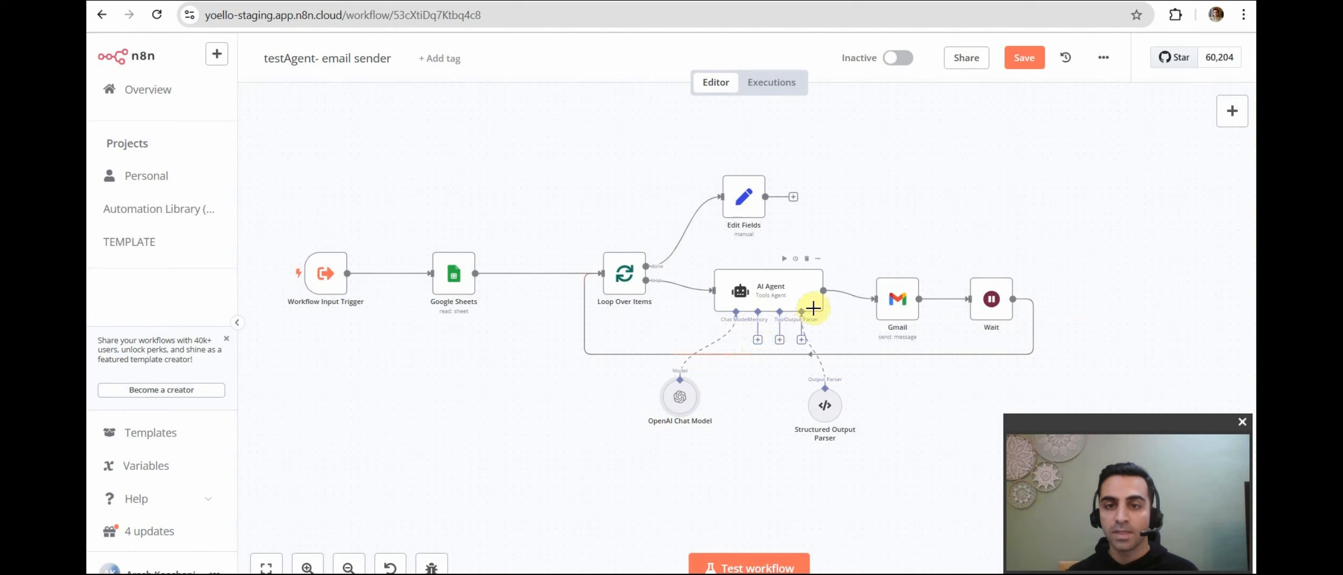
- Turn the AI Agent's specific output format requirement off and on again, return to the canvas and reconnect the Structured Output Parser
left_click(788, 291)
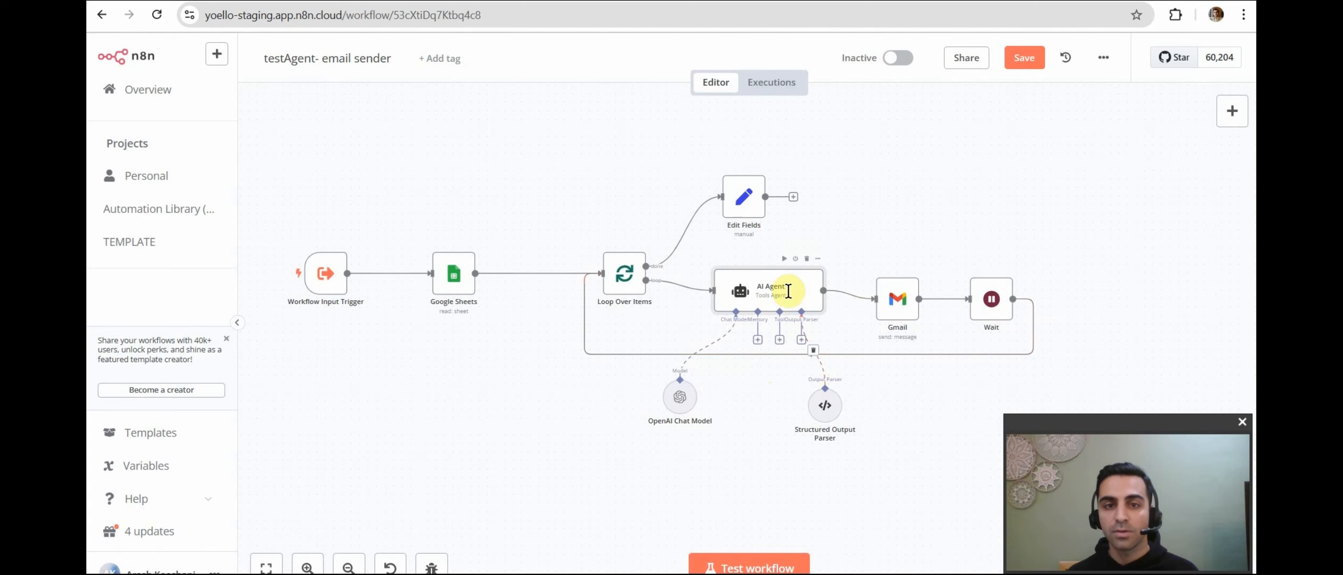
double_click(788, 292)
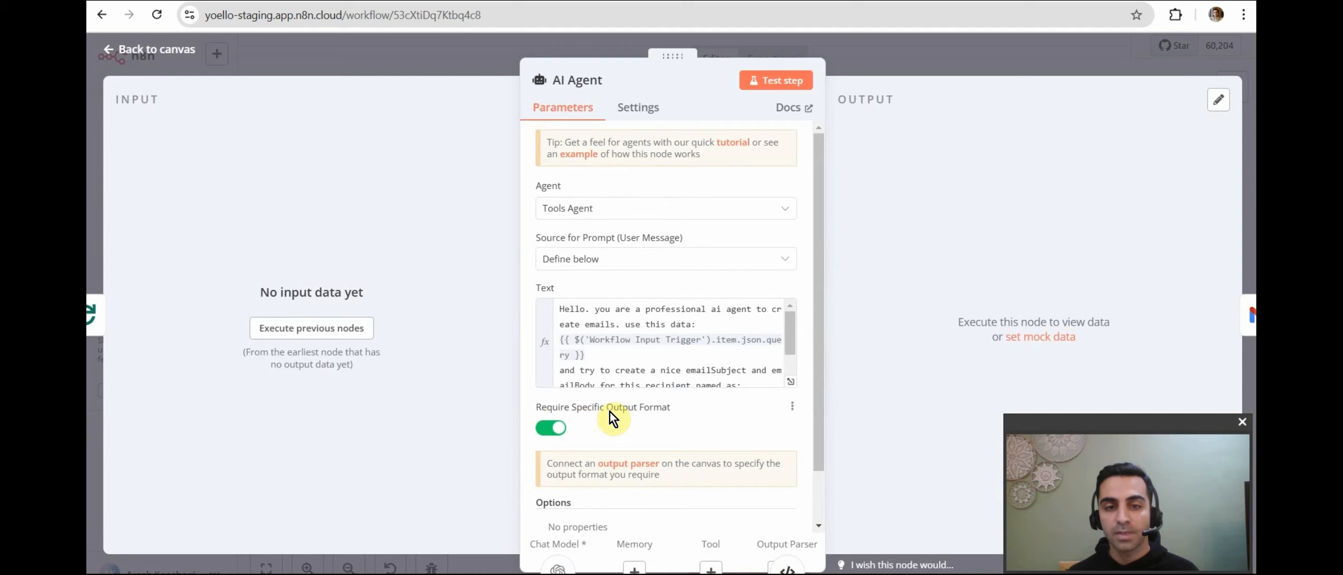
left_click(559, 429)
left_click(561, 431)
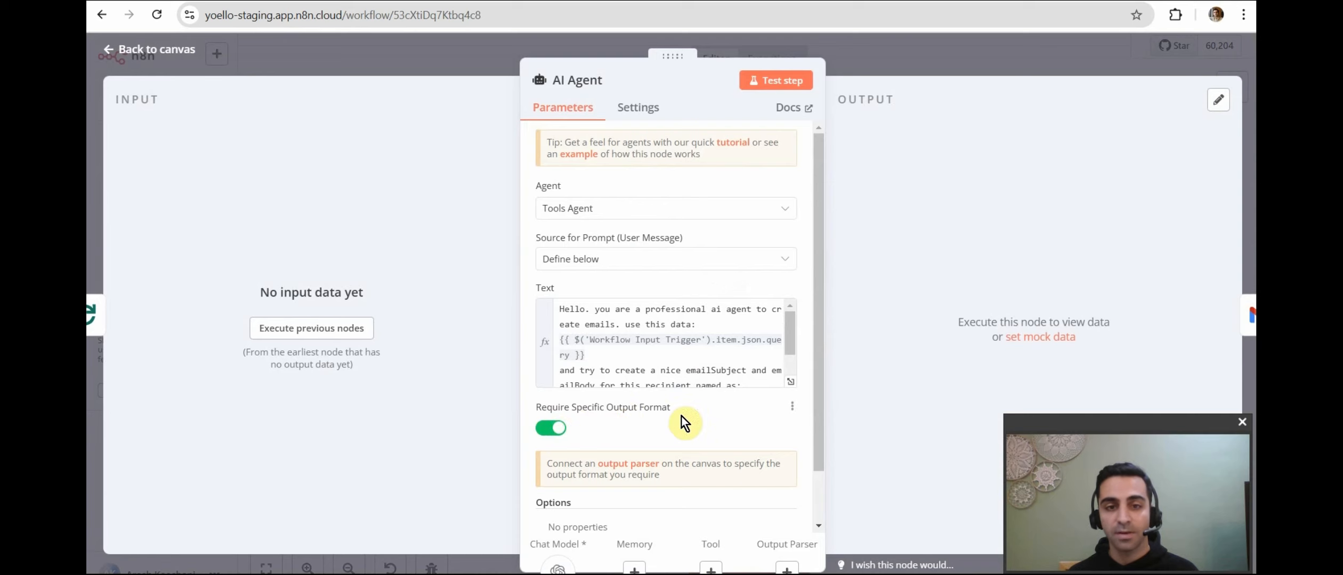
left_click(156, 55)
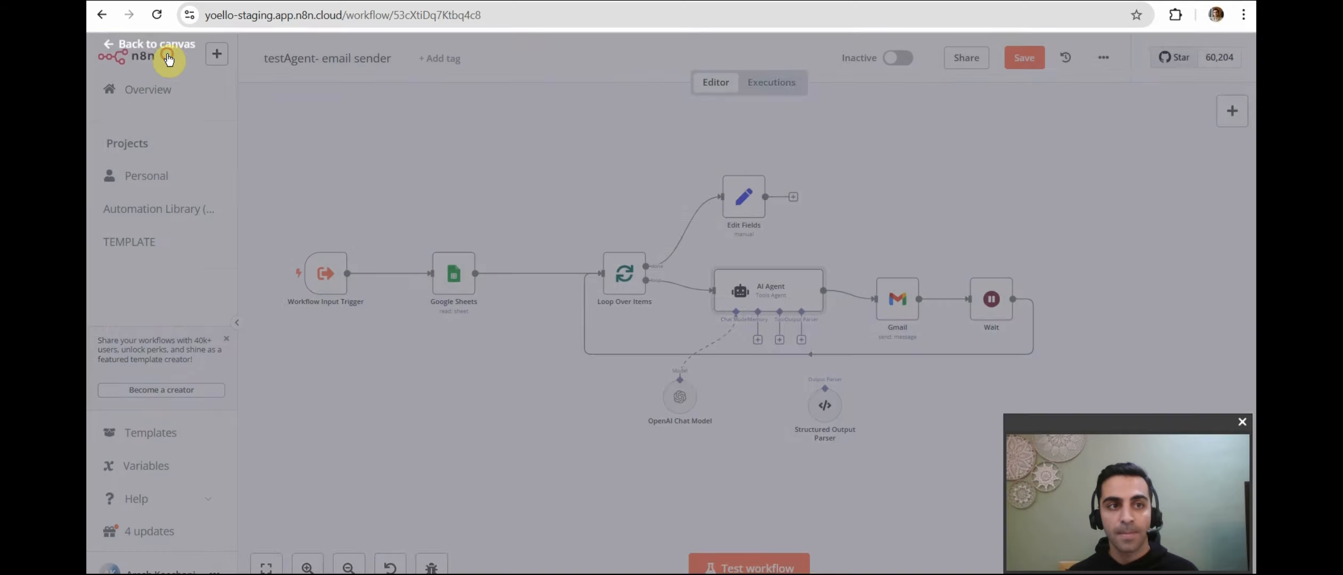
left_click_drag(802, 337, 831, 417)
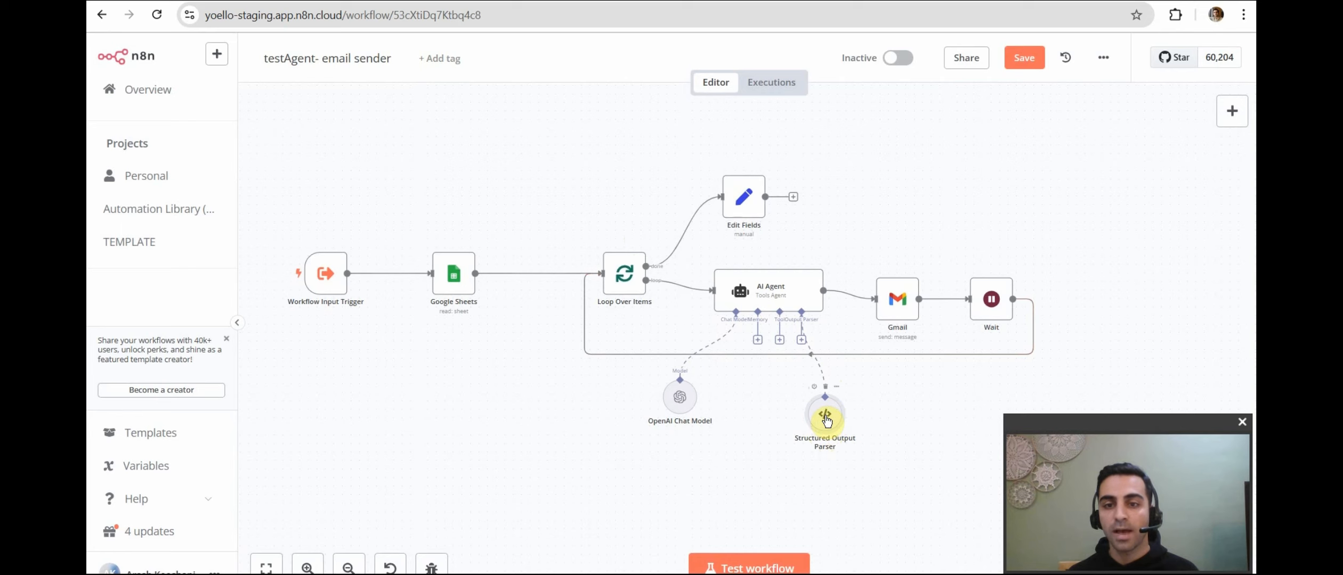
- Open the Structured Output Parser node and examine the available schema type options
double_click(826, 418)
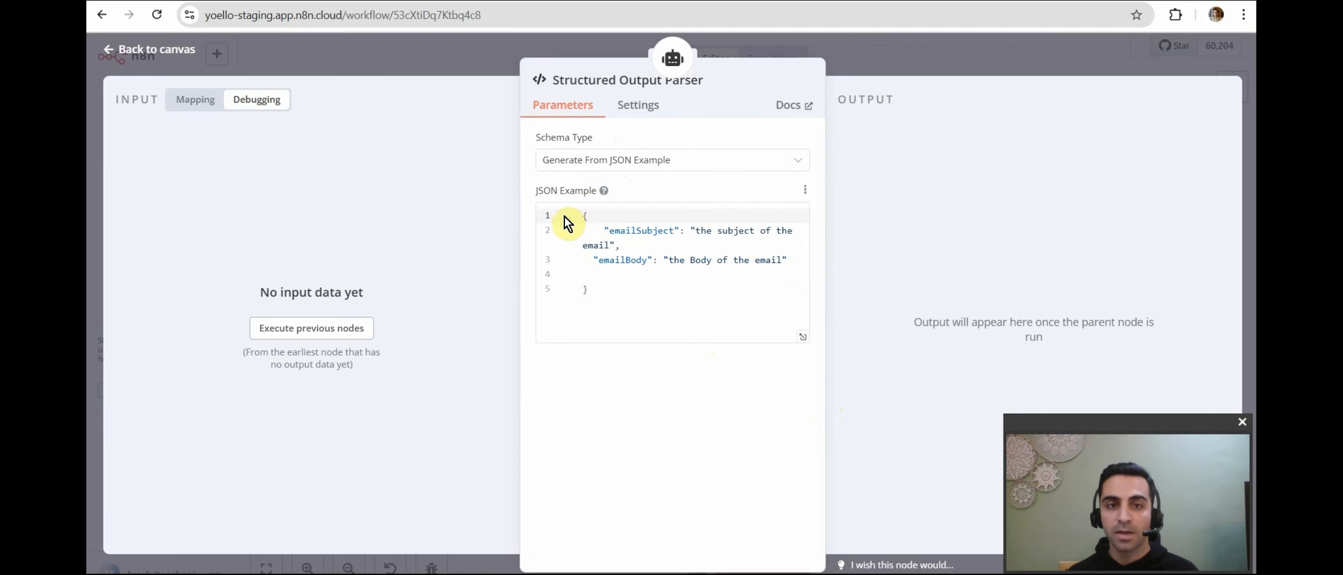
left_click(593, 160)
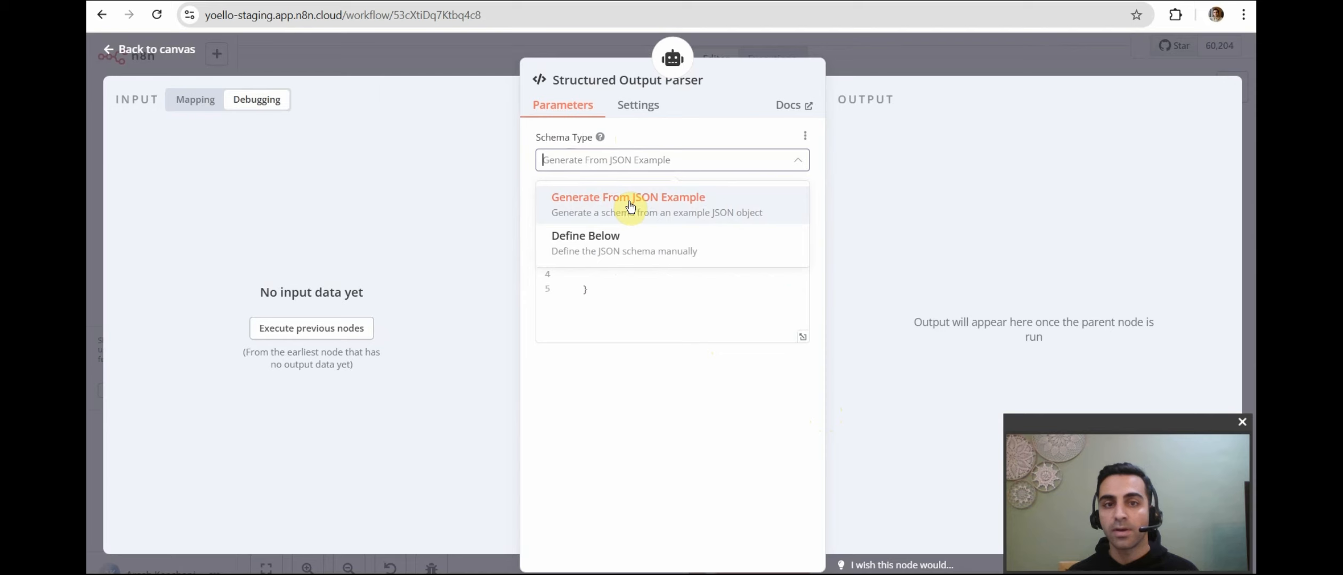
left_click(530, 186)
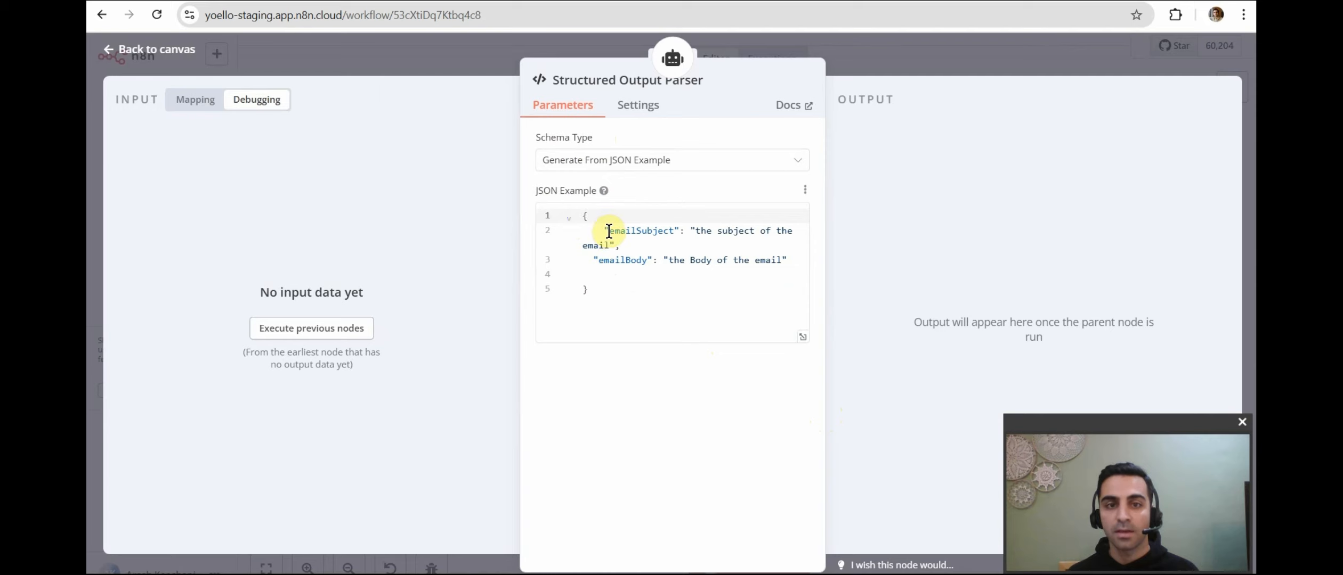
- Review the emailSubject and emailBody fields in the parser's JSON example, and return to the canvas
left_click(680, 230)
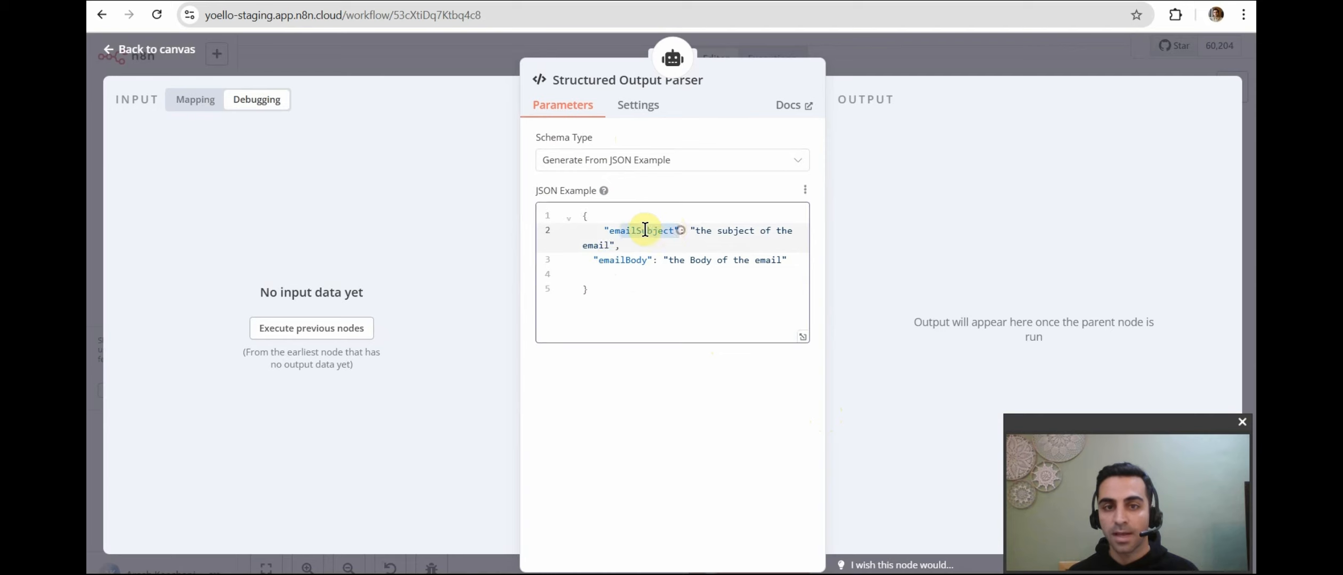
left_click_drag(602, 230, 689, 230)
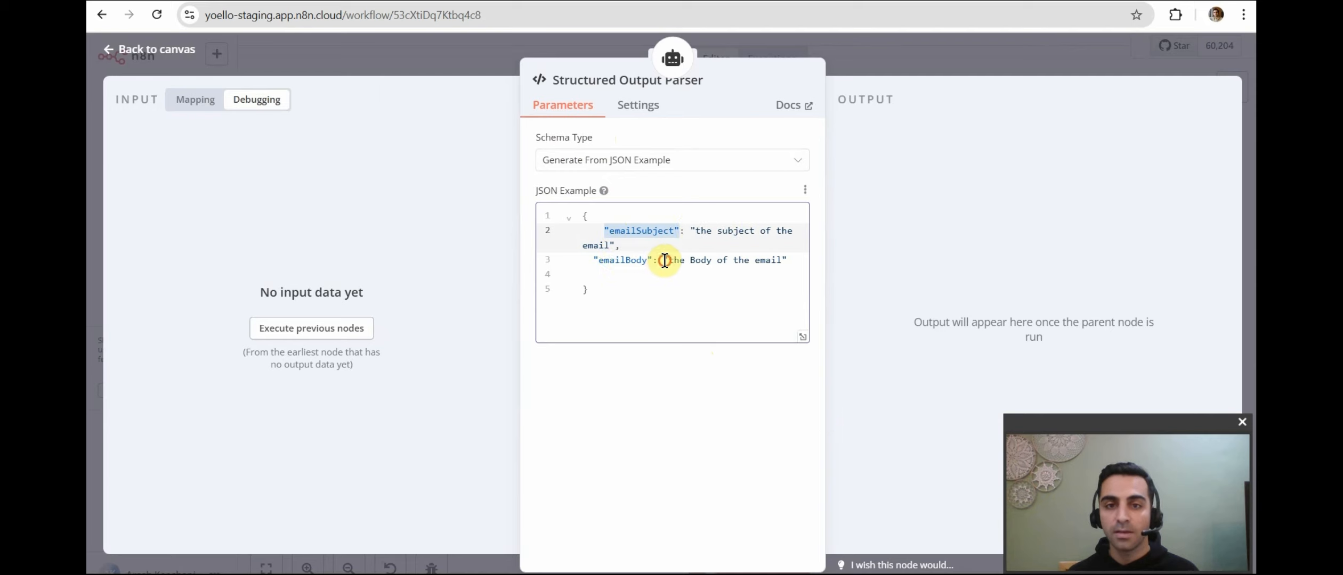
left_click_drag(664, 260, 784, 258)
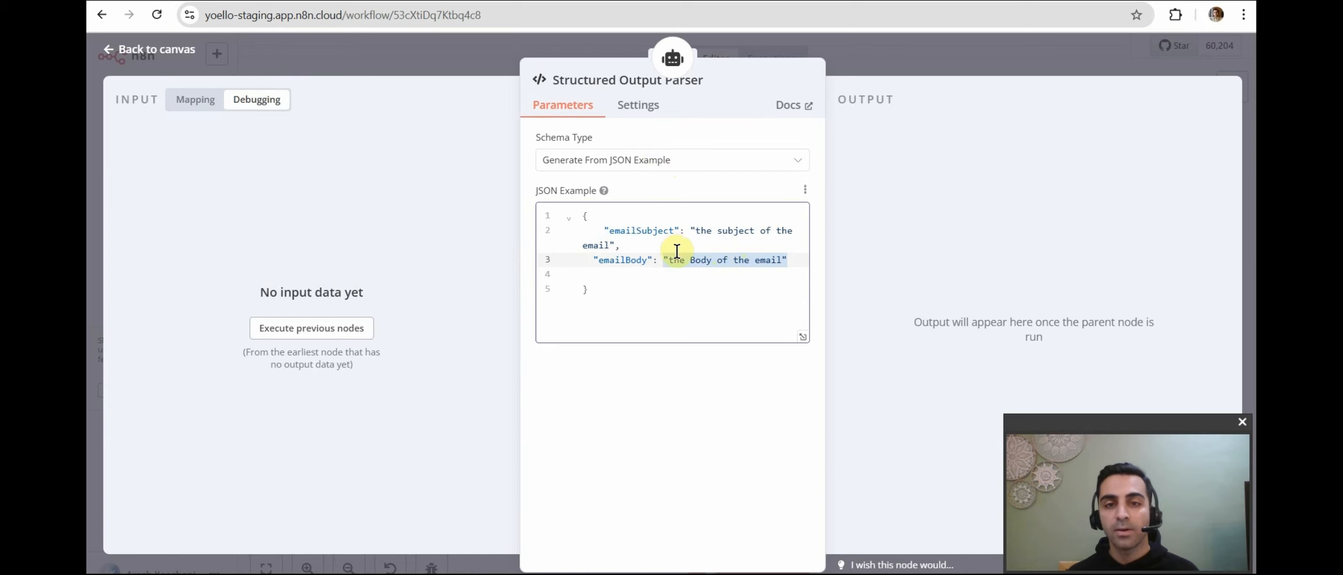
left_click_drag(581, 213, 607, 281)
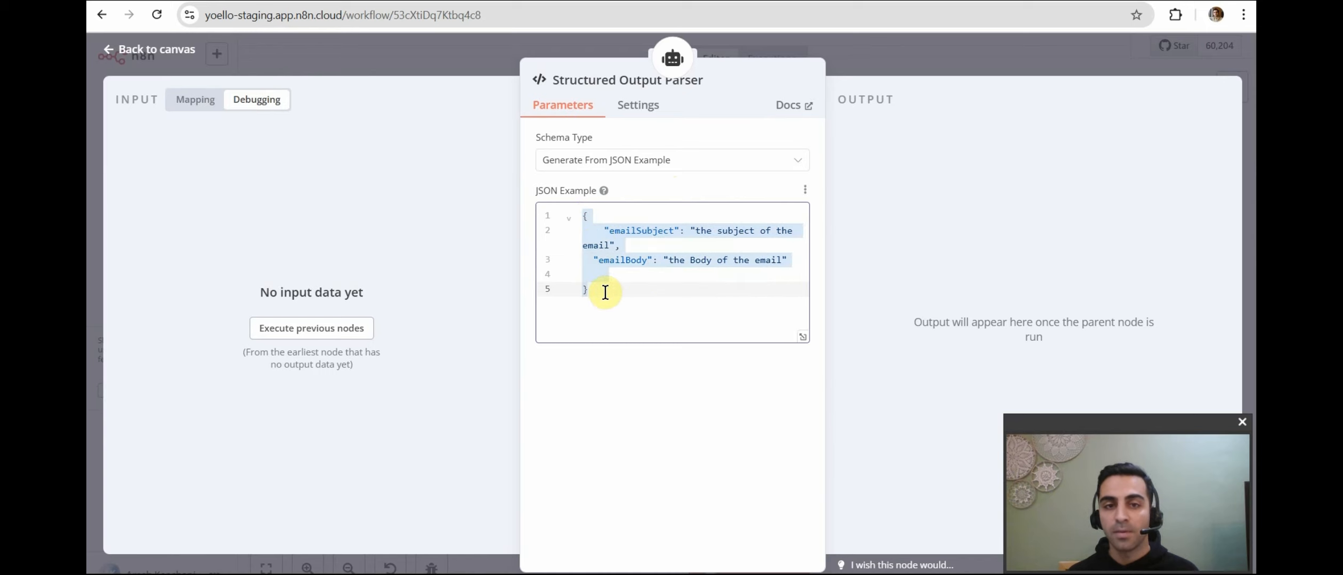
left_click(613, 235)
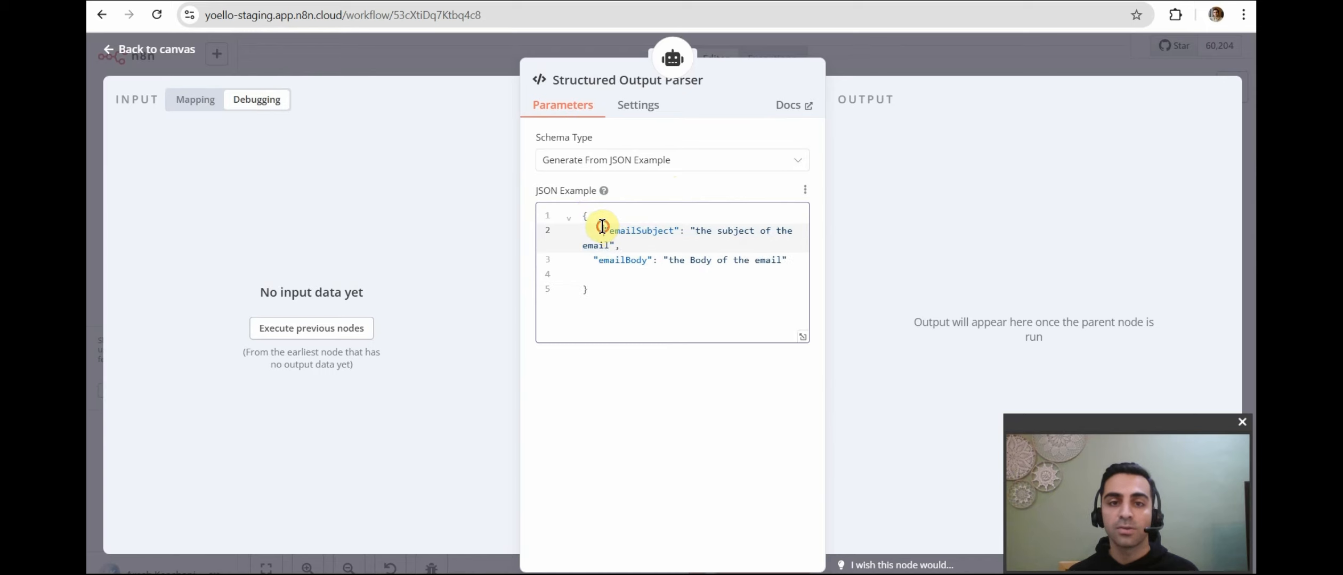
left_click_drag(601, 227, 681, 225)
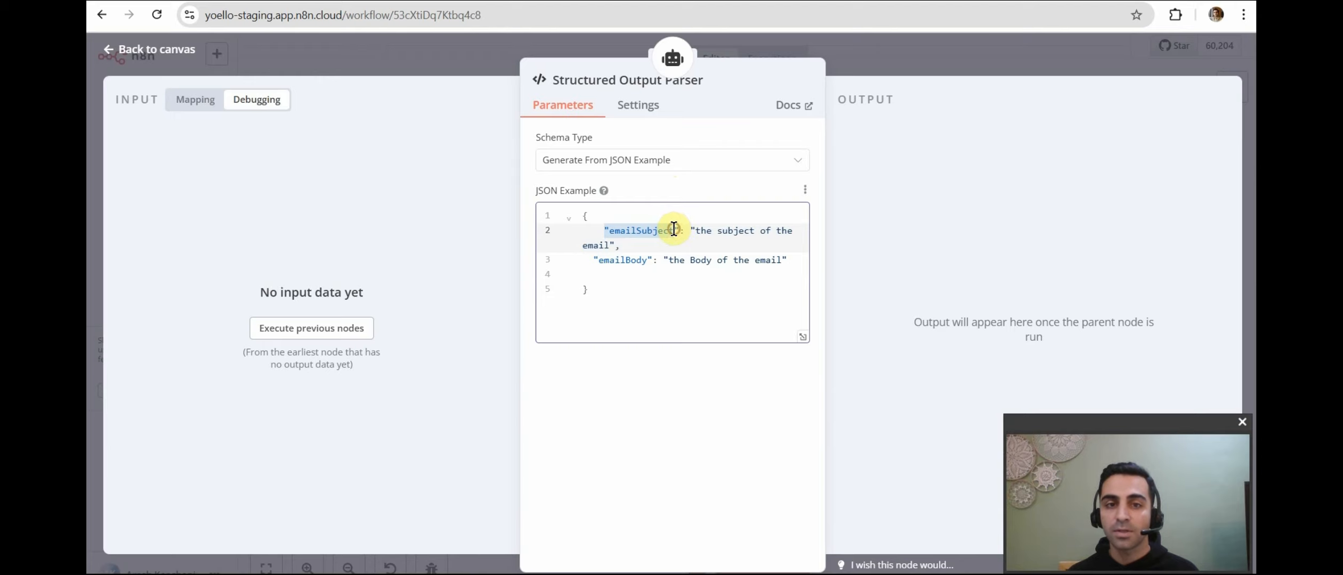
left_click_drag(592, 260, 658, 260)
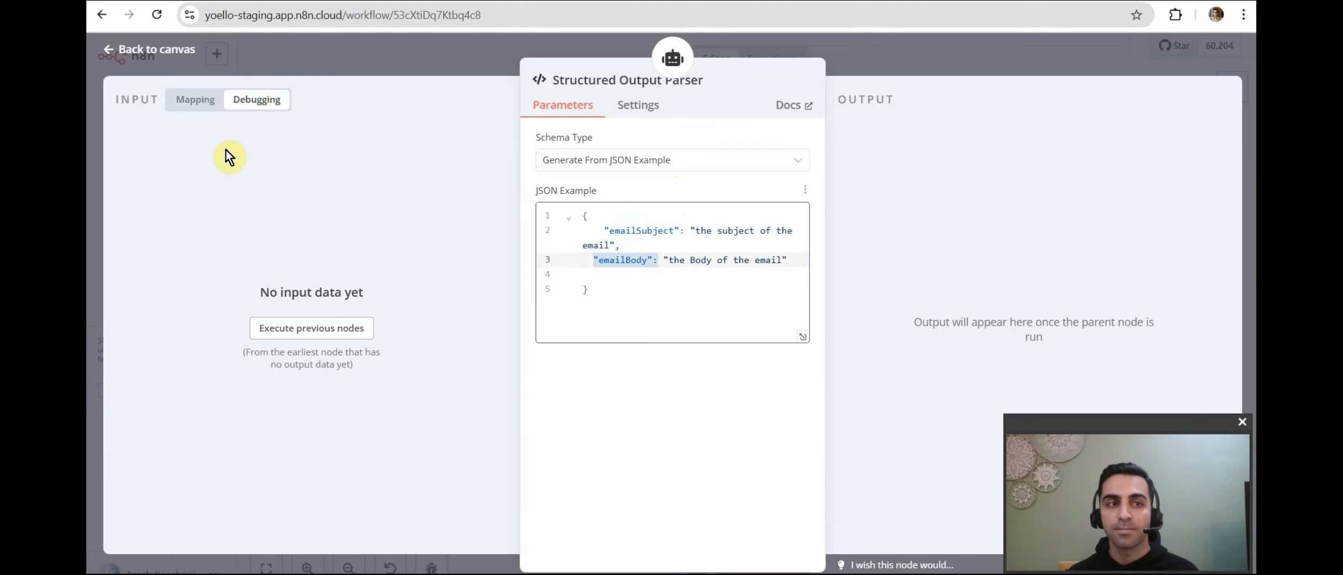
left_click(143, 53)
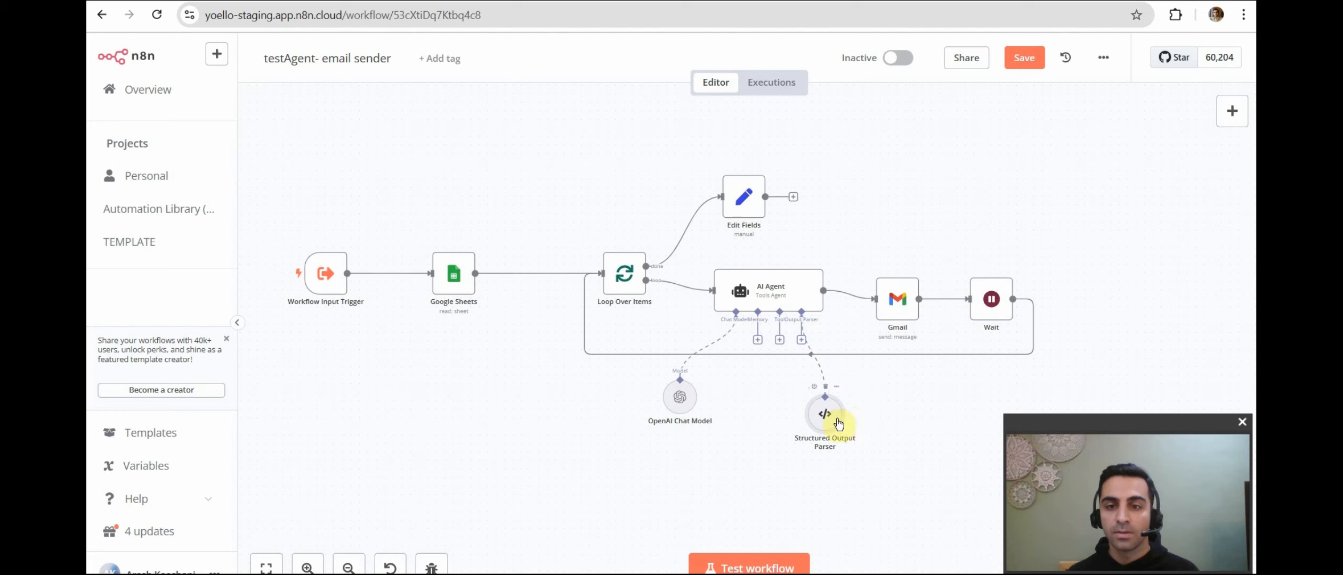
- Move the Structured Output Parser node slightly up and align the Gmail node with the AI Agent node
left_click_drag(824, 421, 817, 411)
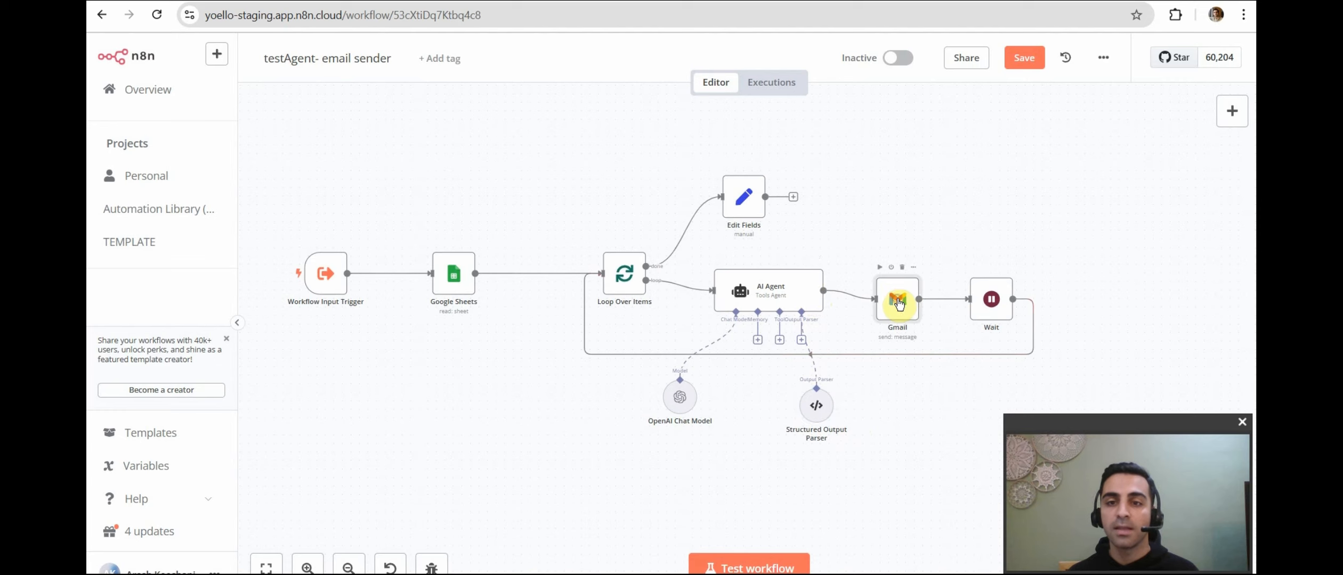
left_click_drag(899, 303, 904, 297)
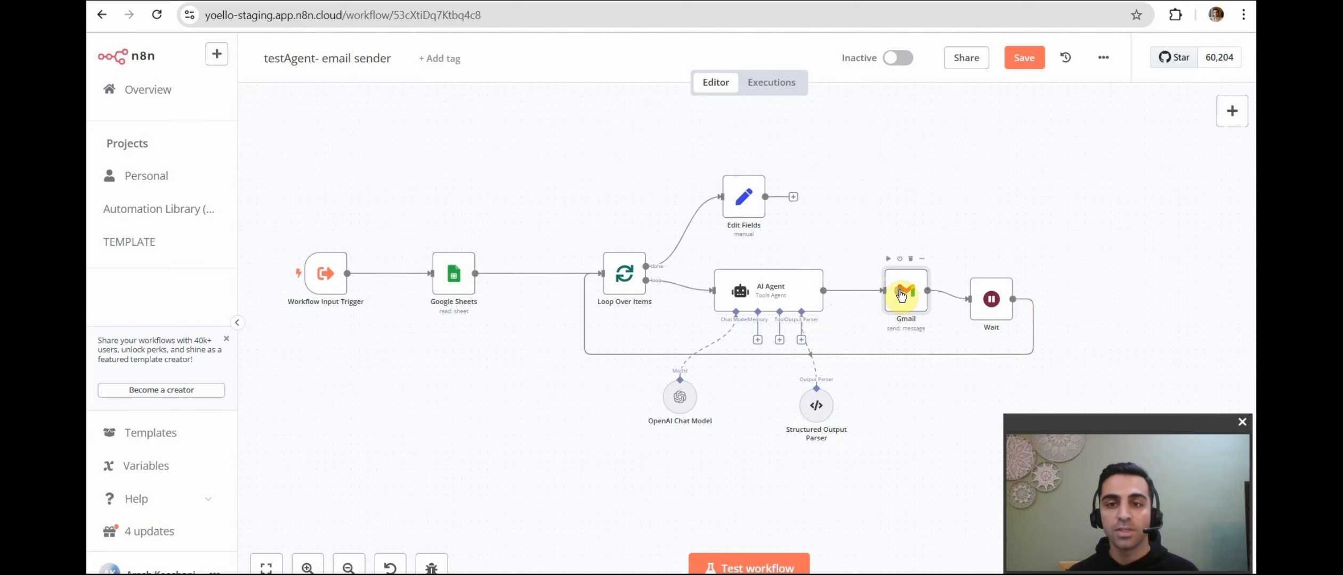
- Open the Gmail node, review its recipient, subject and message expressions, and return to the canvas
double_click(900, 294)
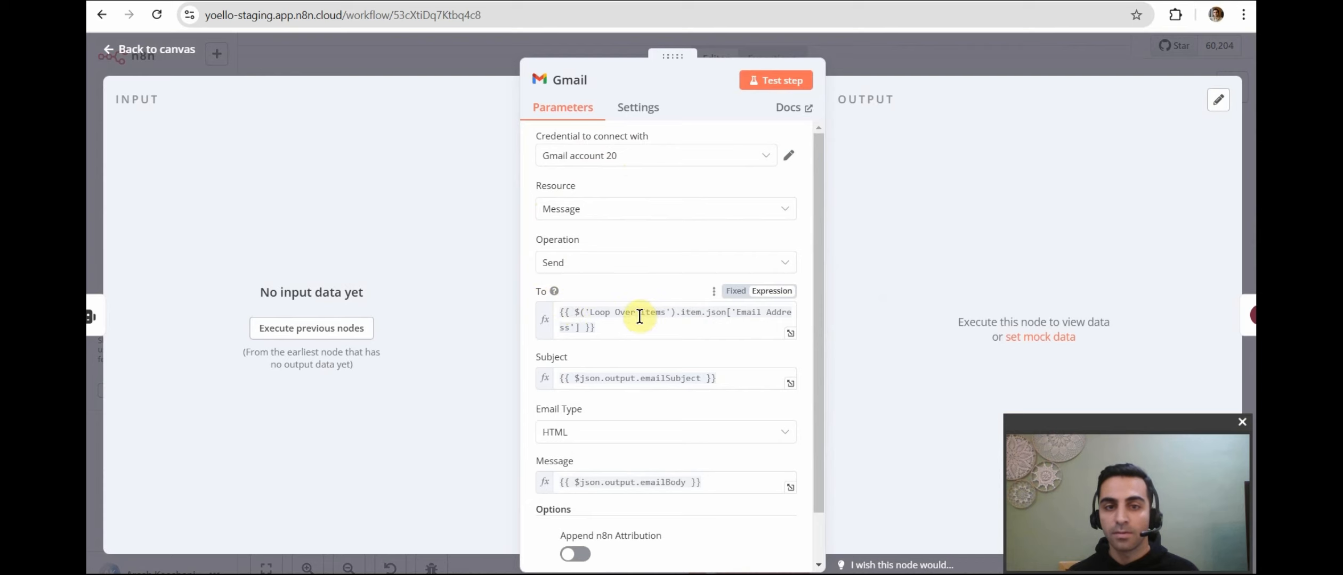
left_click_drag(667, 312, 589, 312)
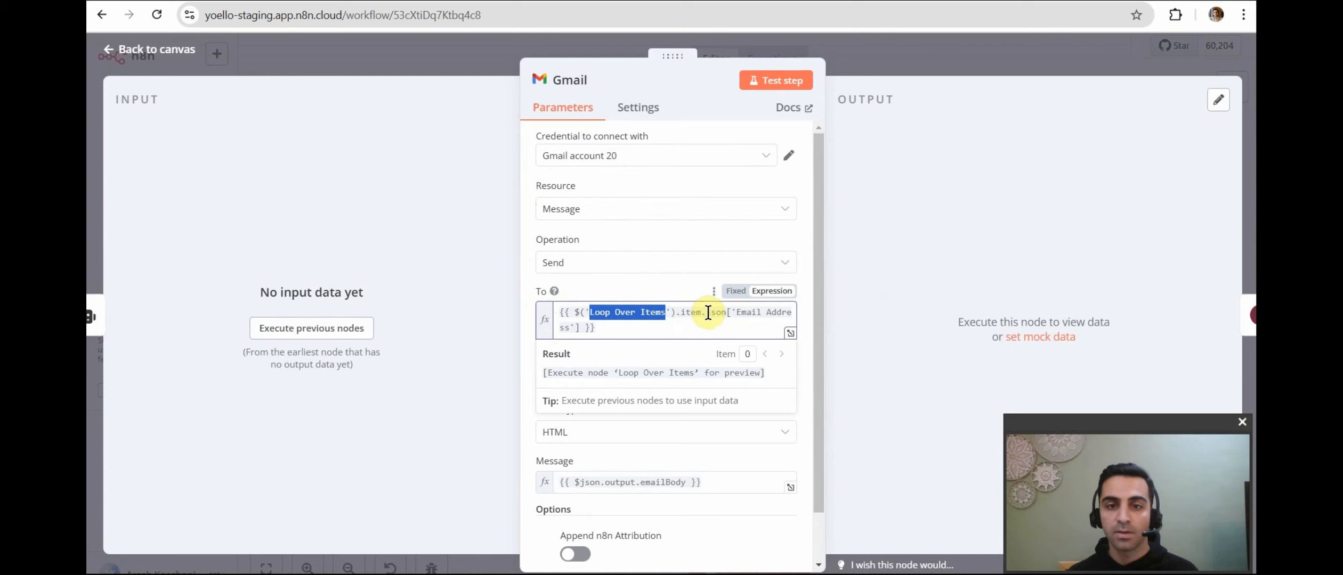
left_click_drag(737, 313, 581, 327)
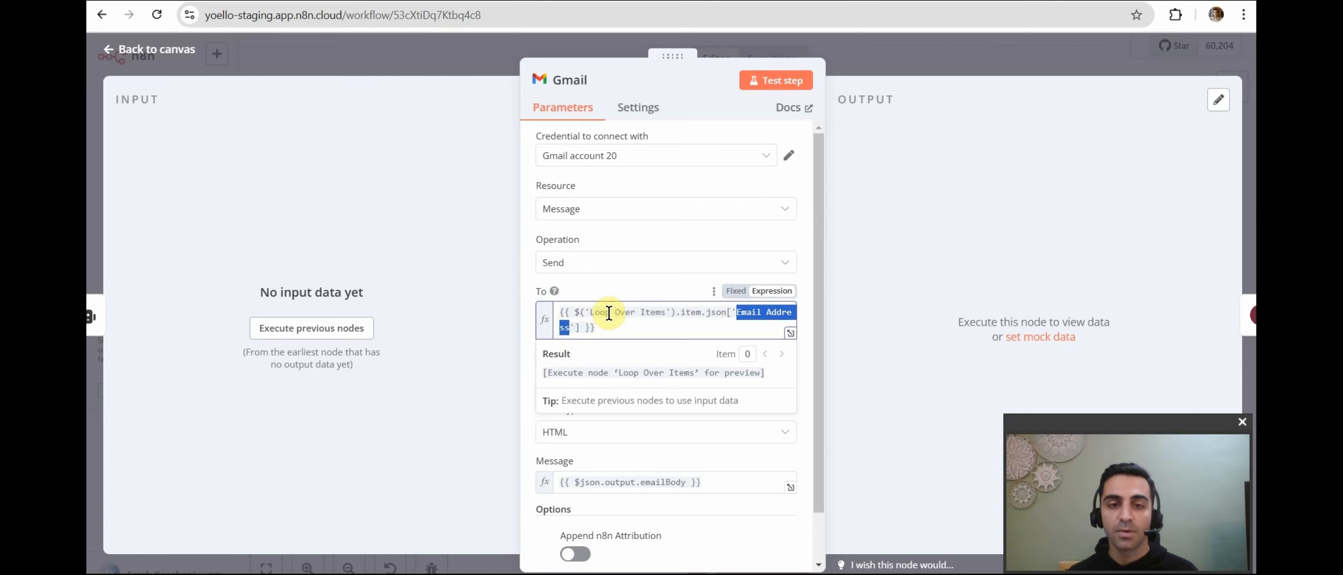
scroll(602, 315, "down", 1)
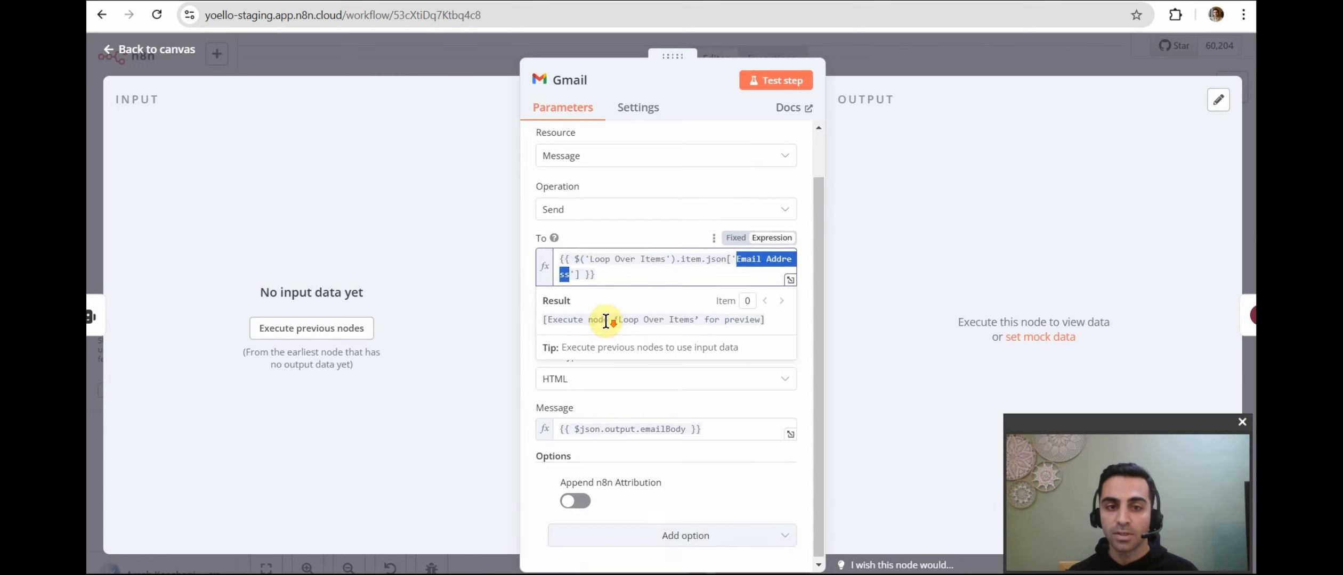
left_click(532, 317)
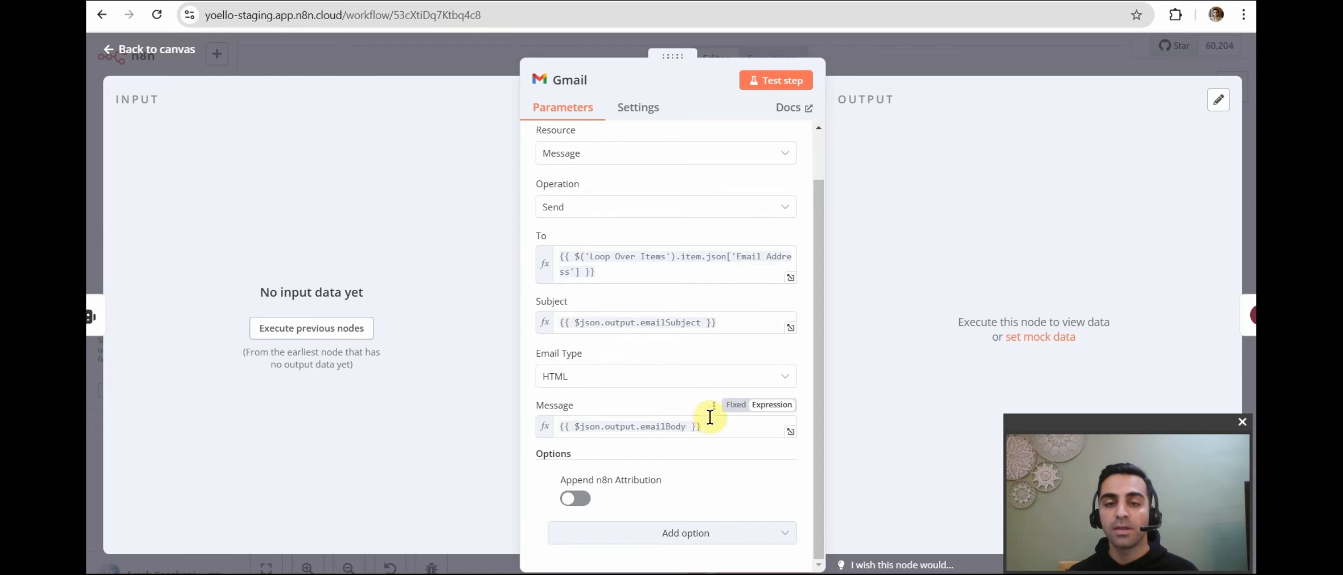
left_click_drag(708, 427, 564, 429)
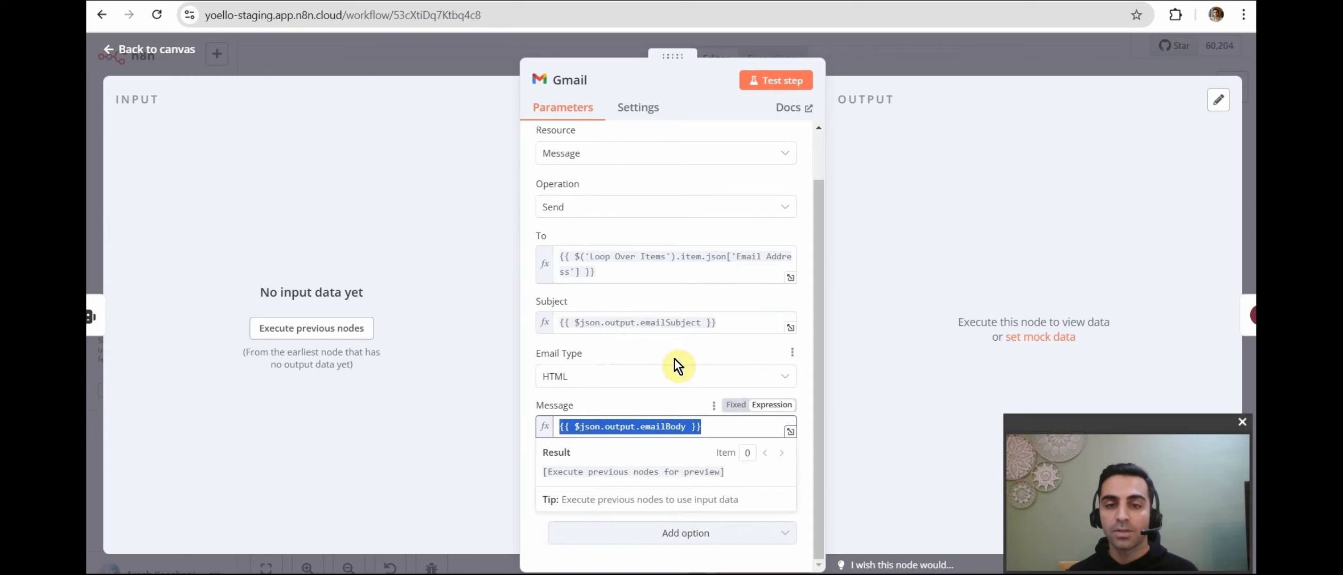
left_click(710, 326)
left_click(599, 304)
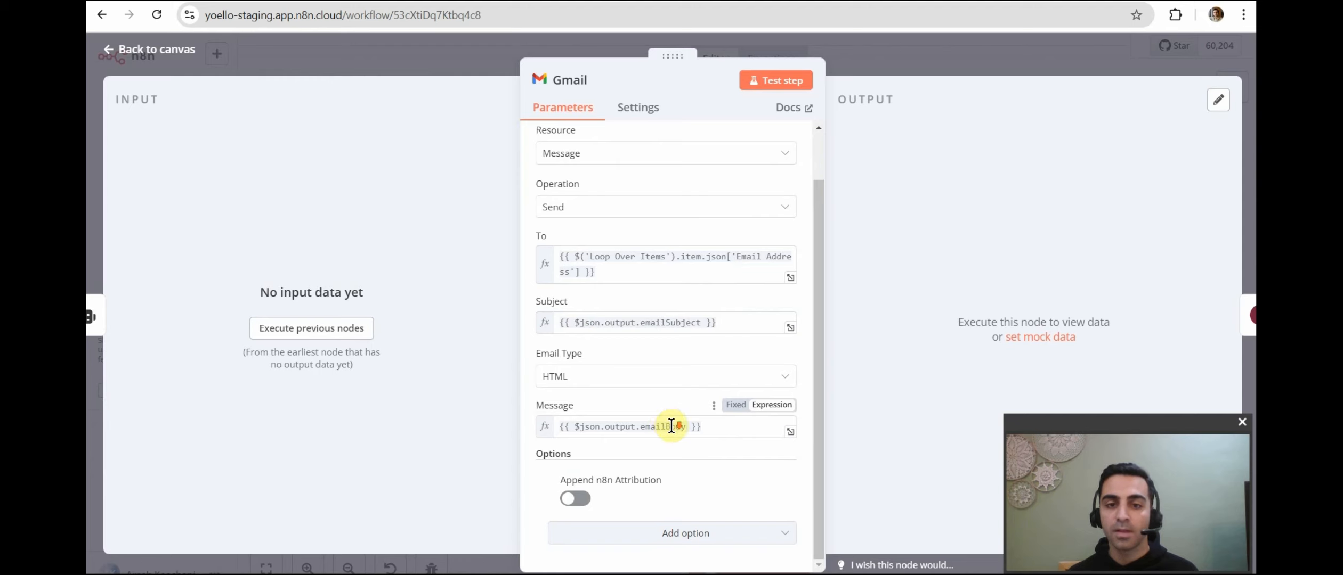
left_click(159, 50)
- Align the Wait node with the Gmail node and look up the Wait node in the node search
left_click_drag(989, 301, 1004, 295)
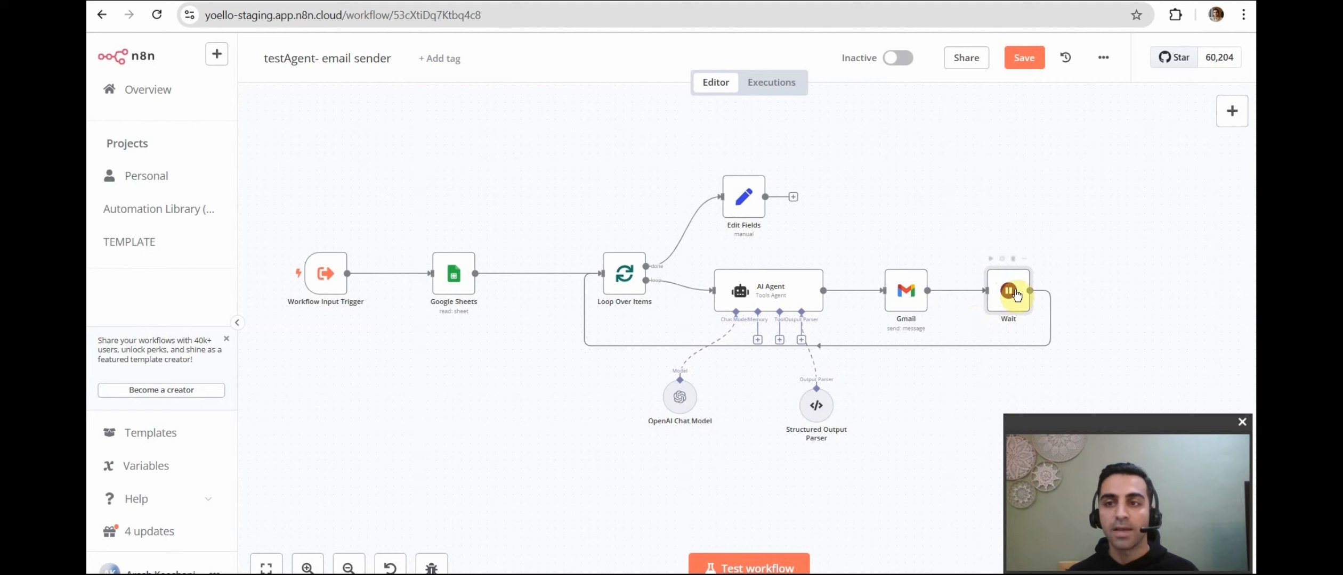
left_click(1231, 110)
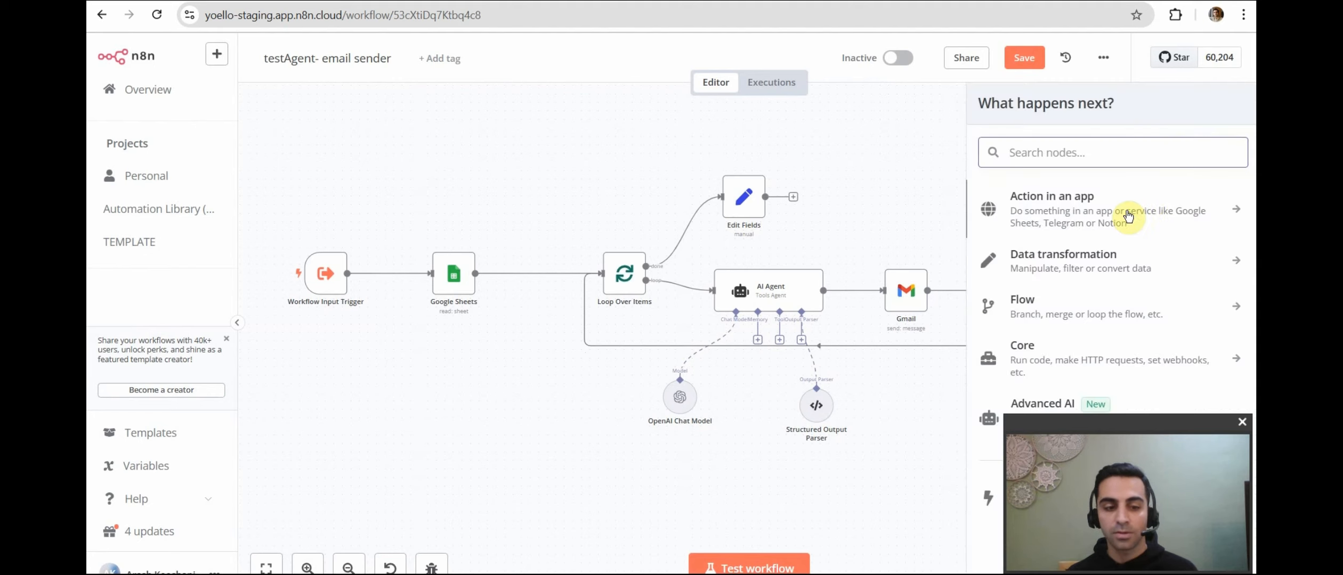
type("wai")
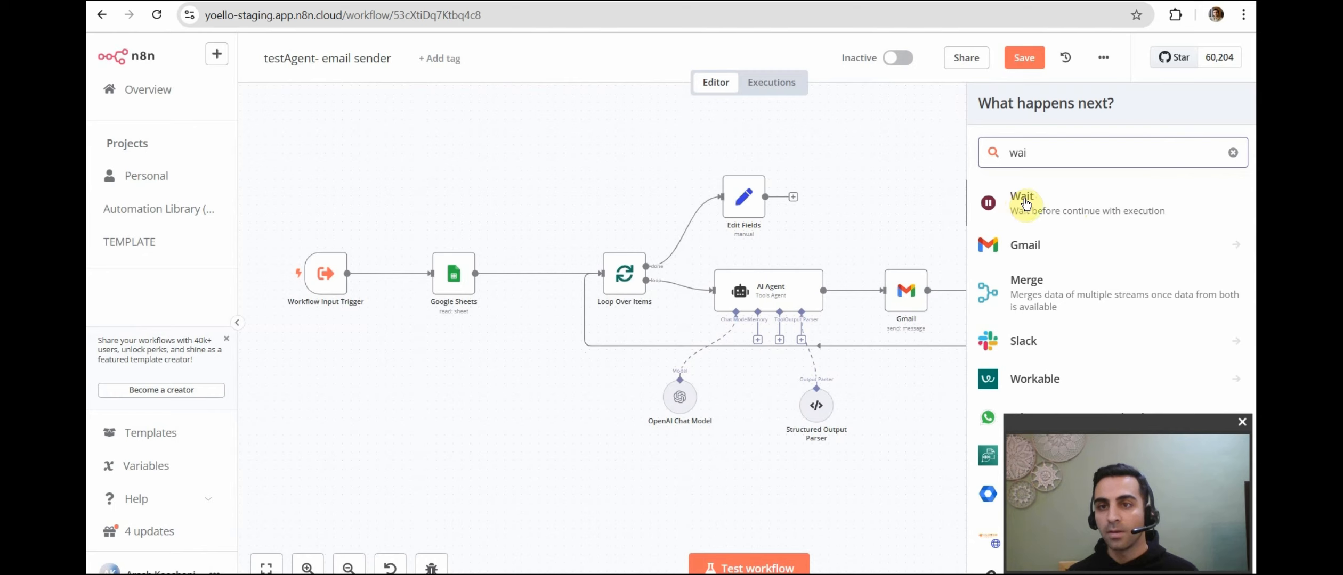
left_click(1023, 202)
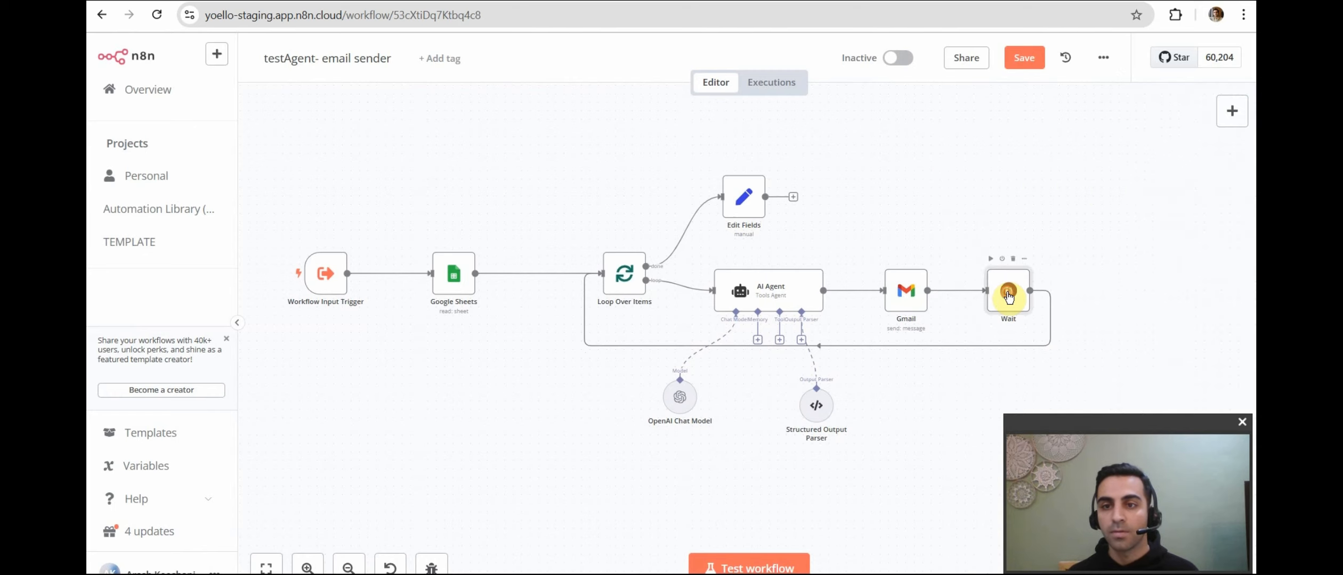
- Set the Wait node's wait amount to 10 seconds, return to the canvas and save the email sender workflow
double_click(1008, 297)
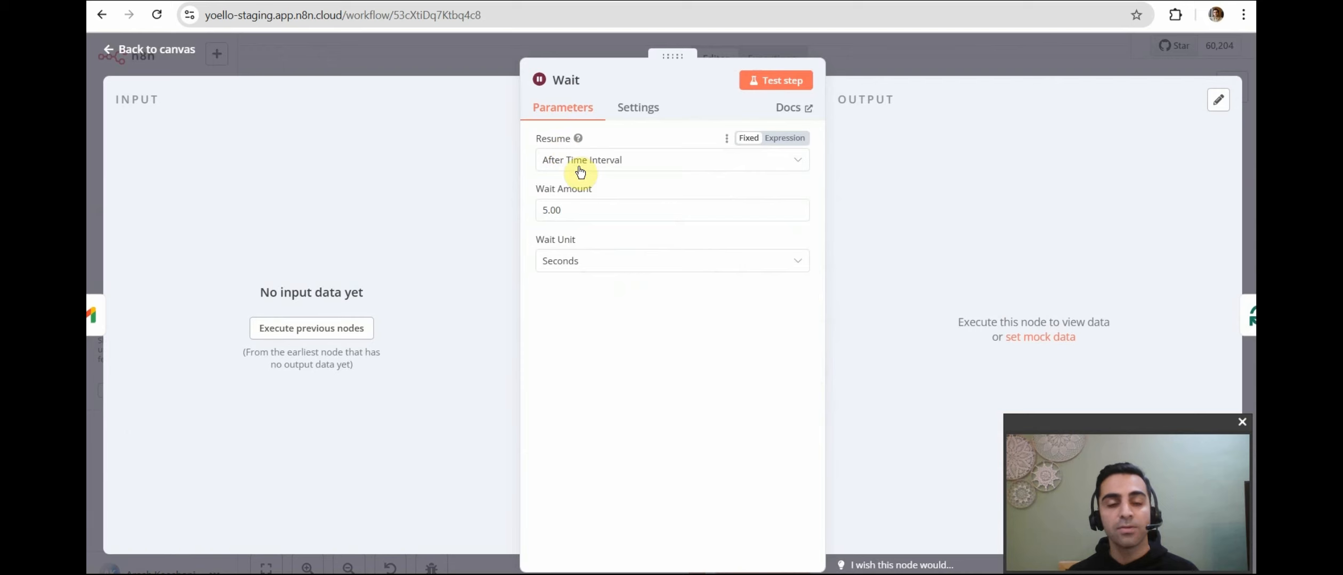
left_click(567, 210)
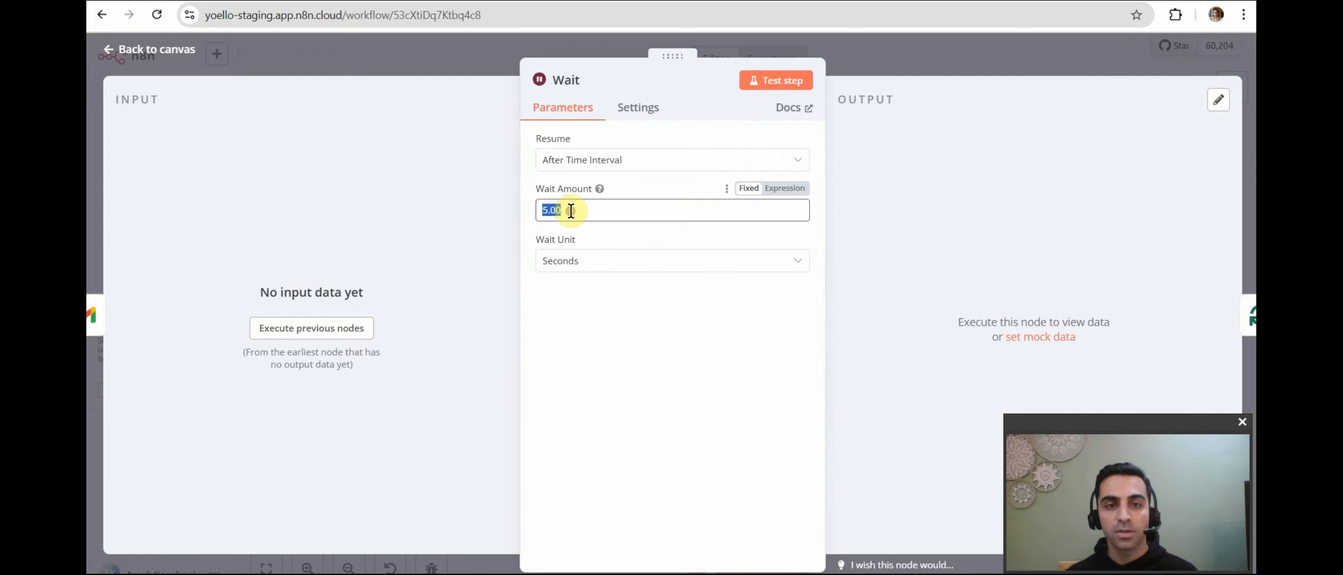
type("10")
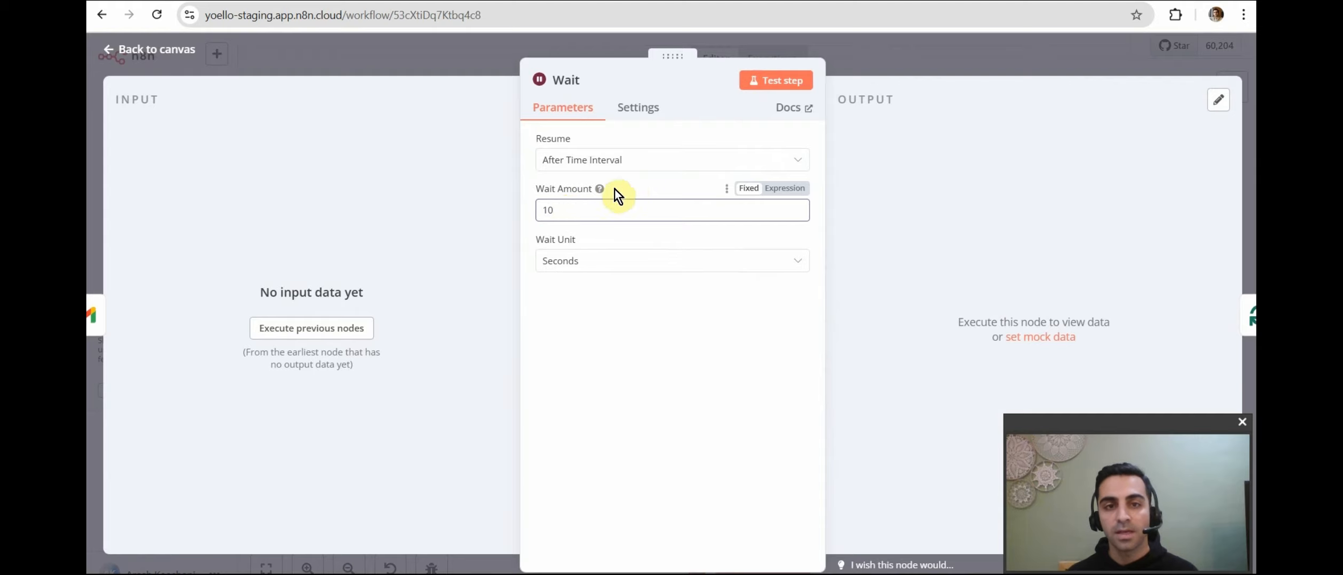
left_click(627, 184)
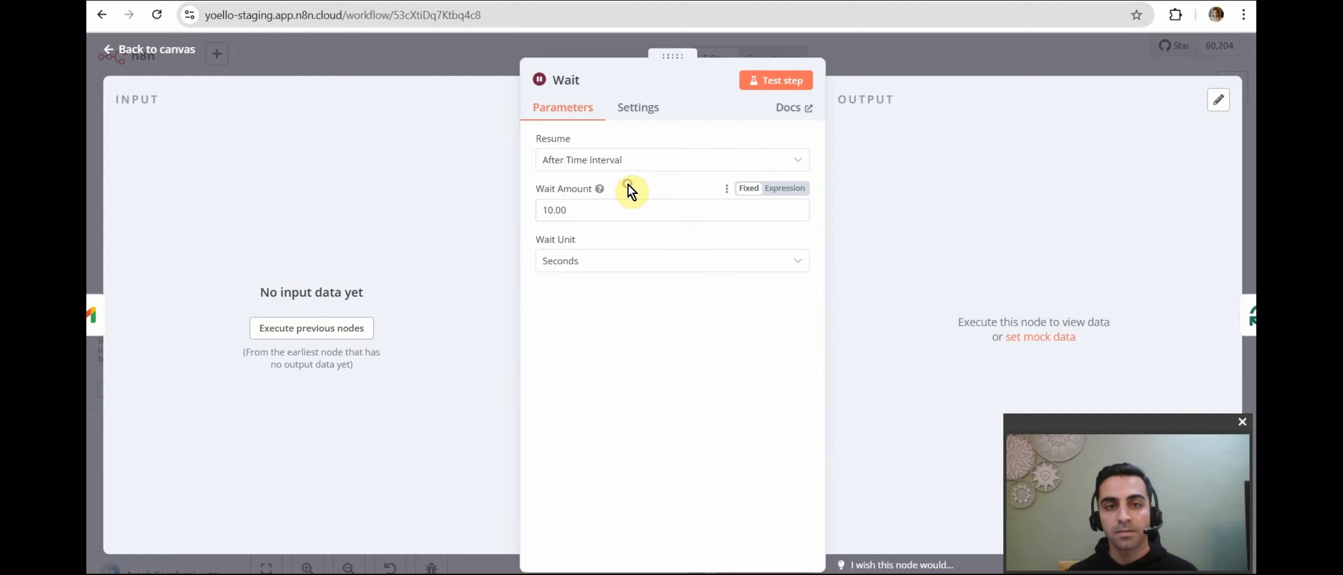
left_click(155, 53)
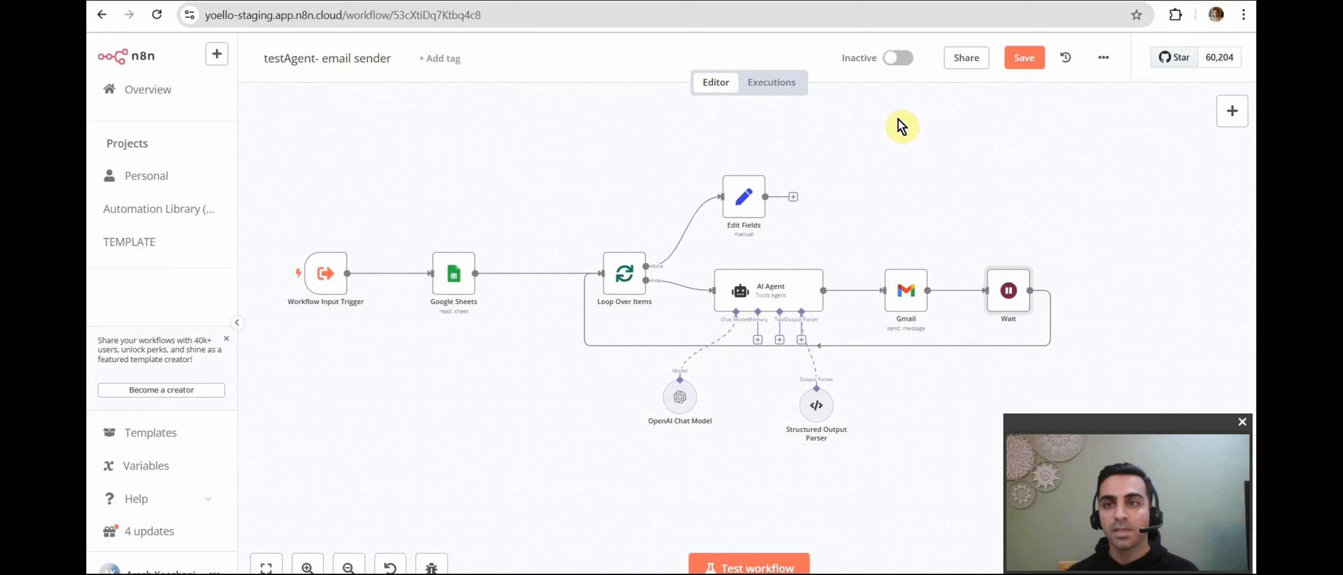
left_click(1022, 57)
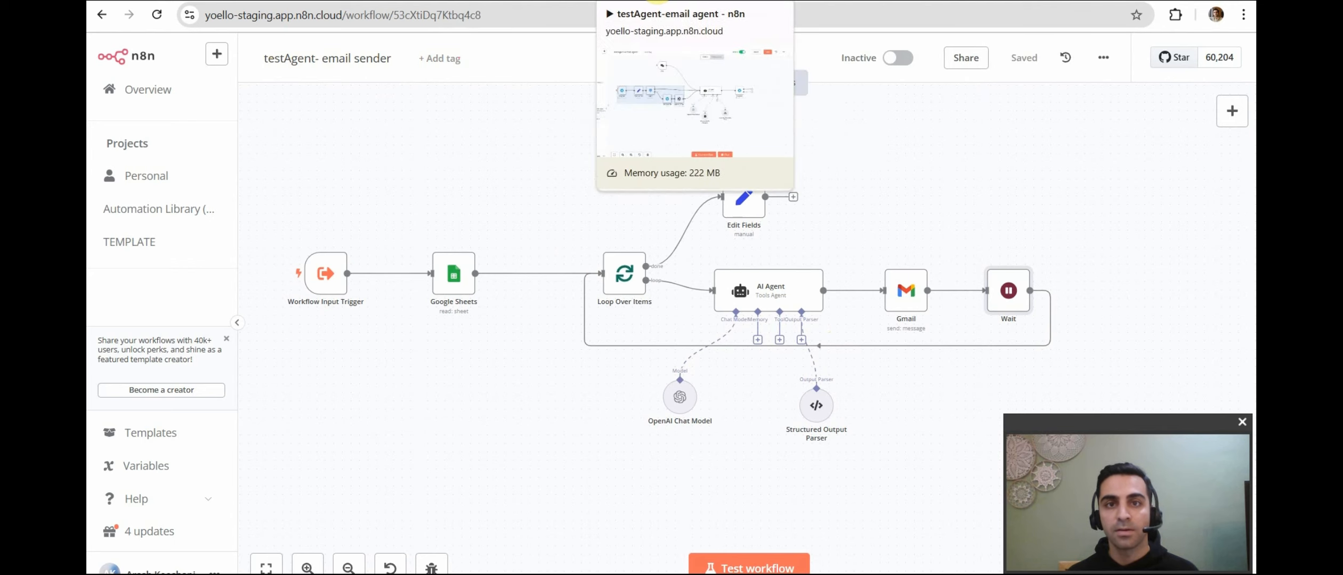
- In My workflow 59, set the Call n8n Workflow Tool to run the testAgent- email sender workflow from the database and return to the canvas
left_click(658, 1)
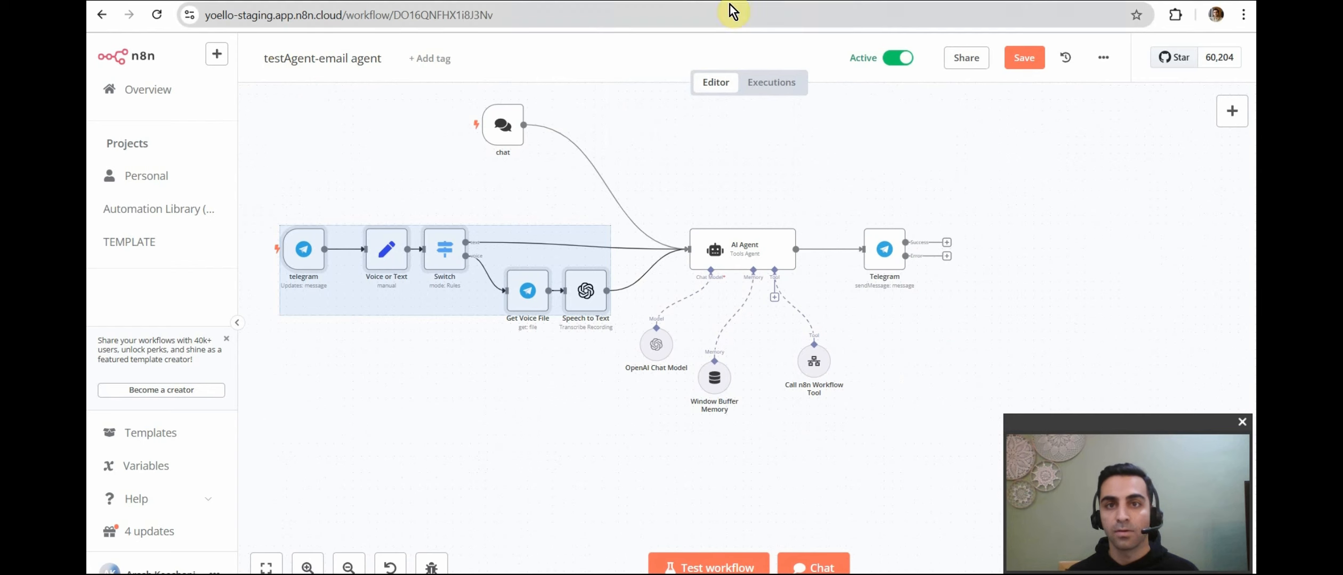
left_click(751, 1)
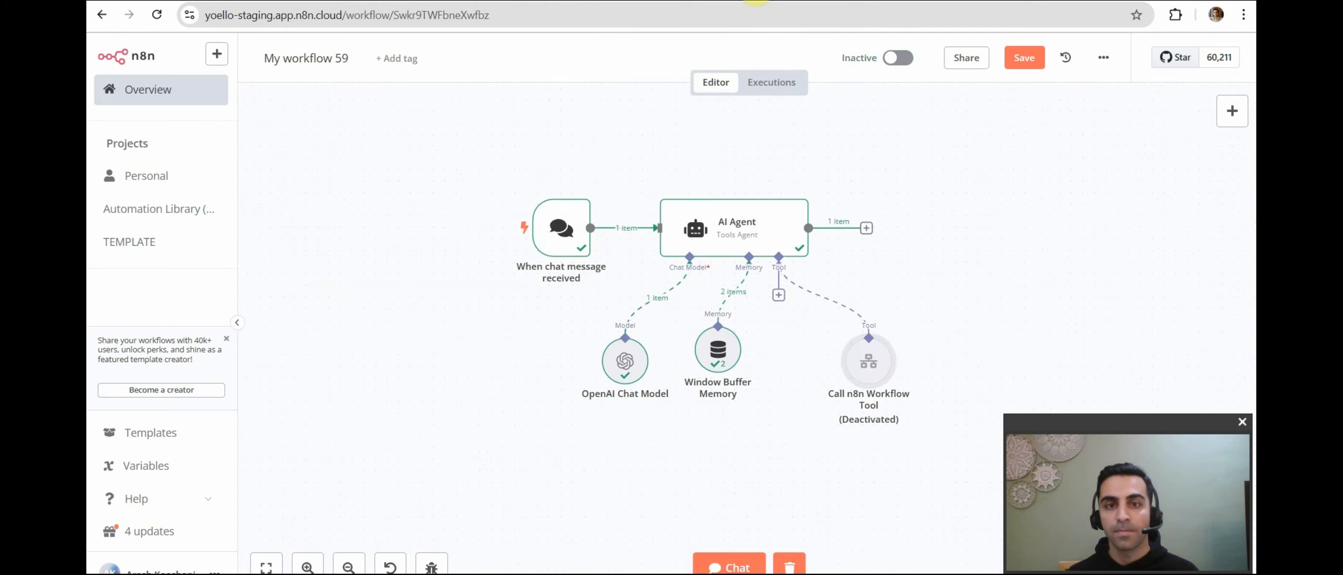
double_click(868, 369)
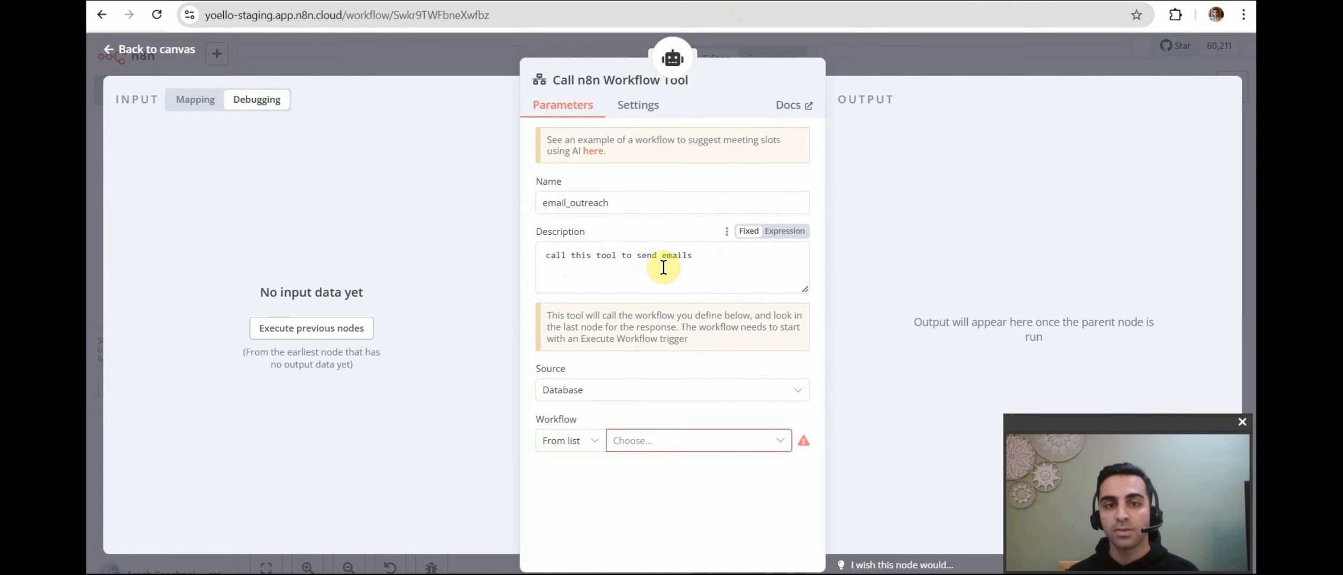
left_click(556, 392)
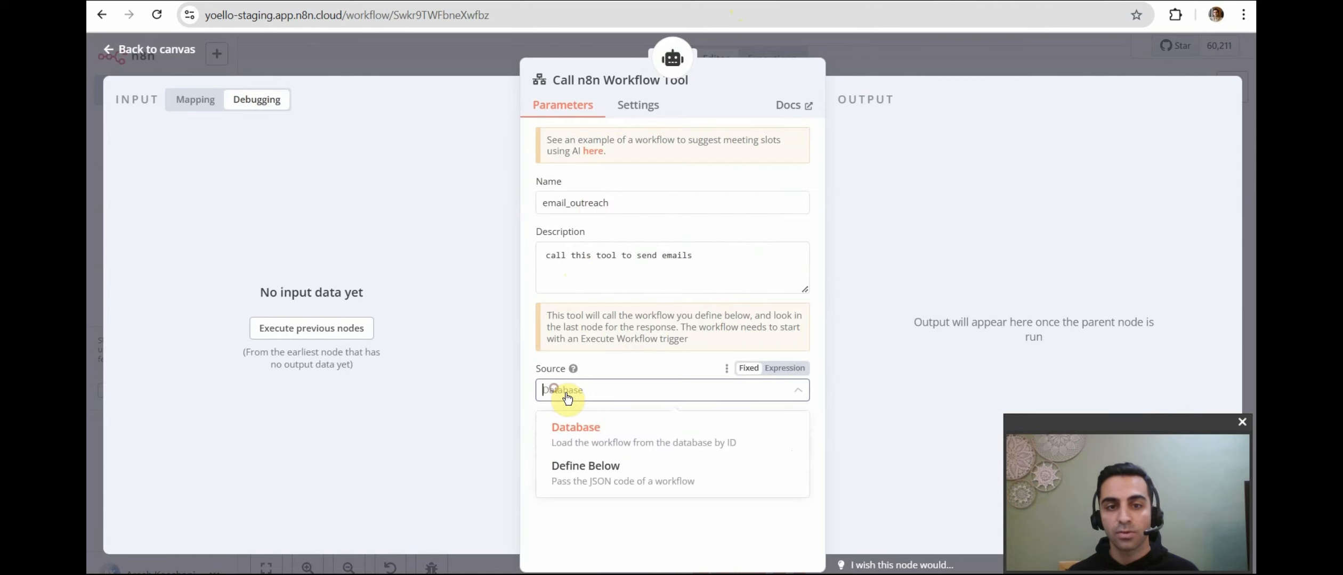
left_click(576, 399)
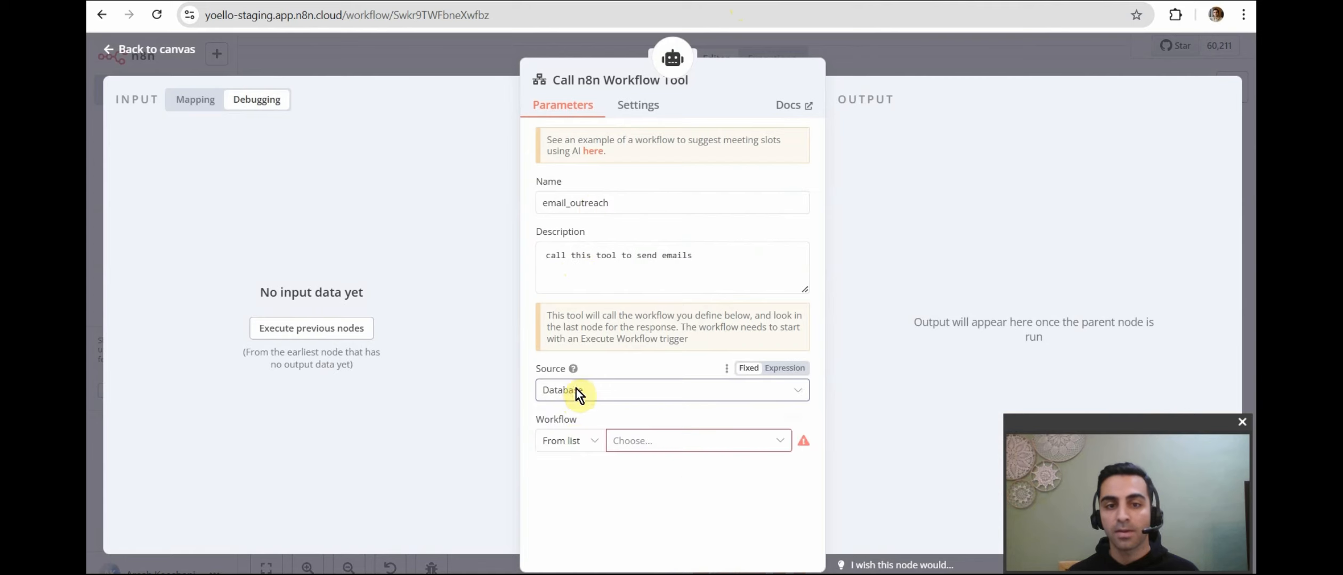
left_click(628, 442)
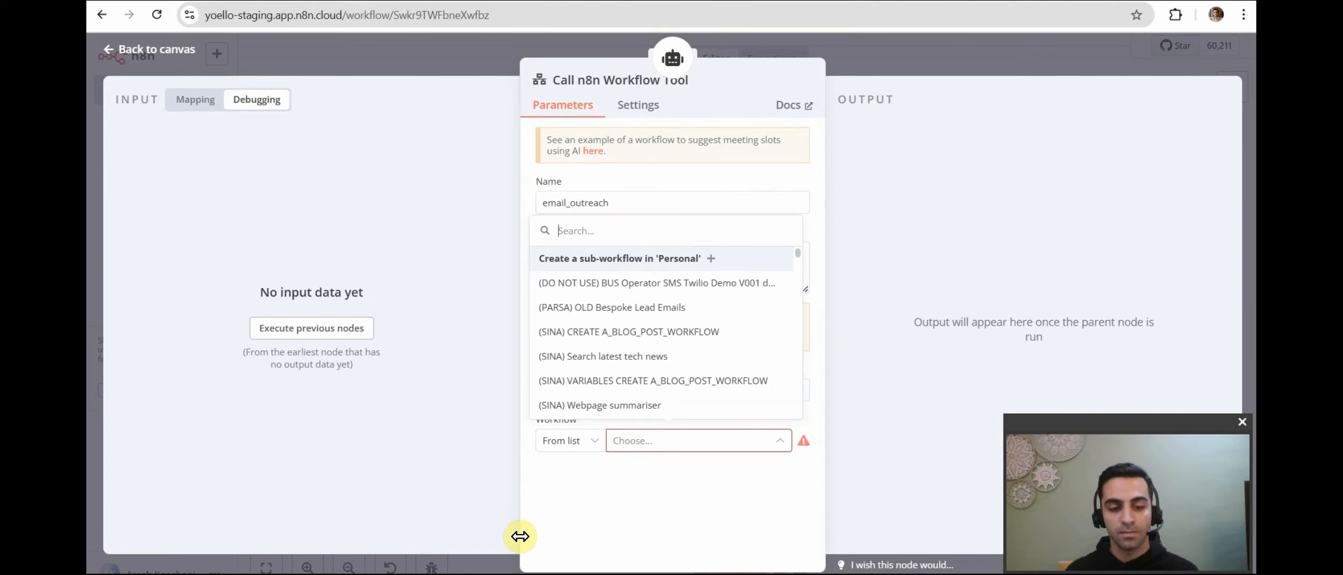
type("testagent")
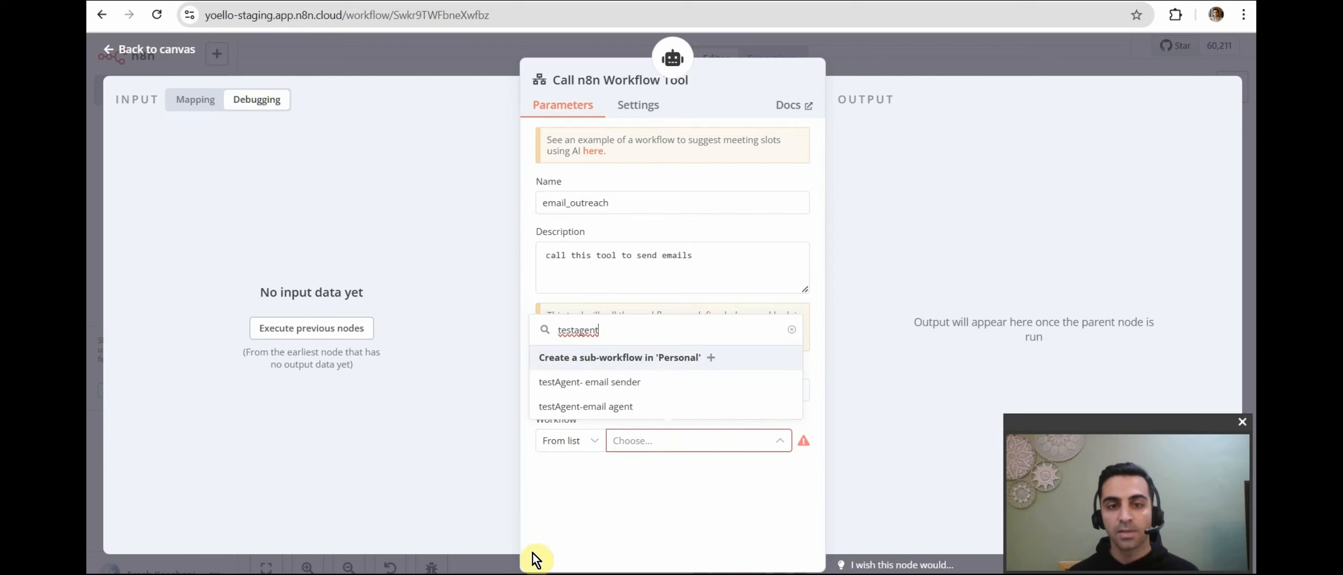
left_click(598, 384)
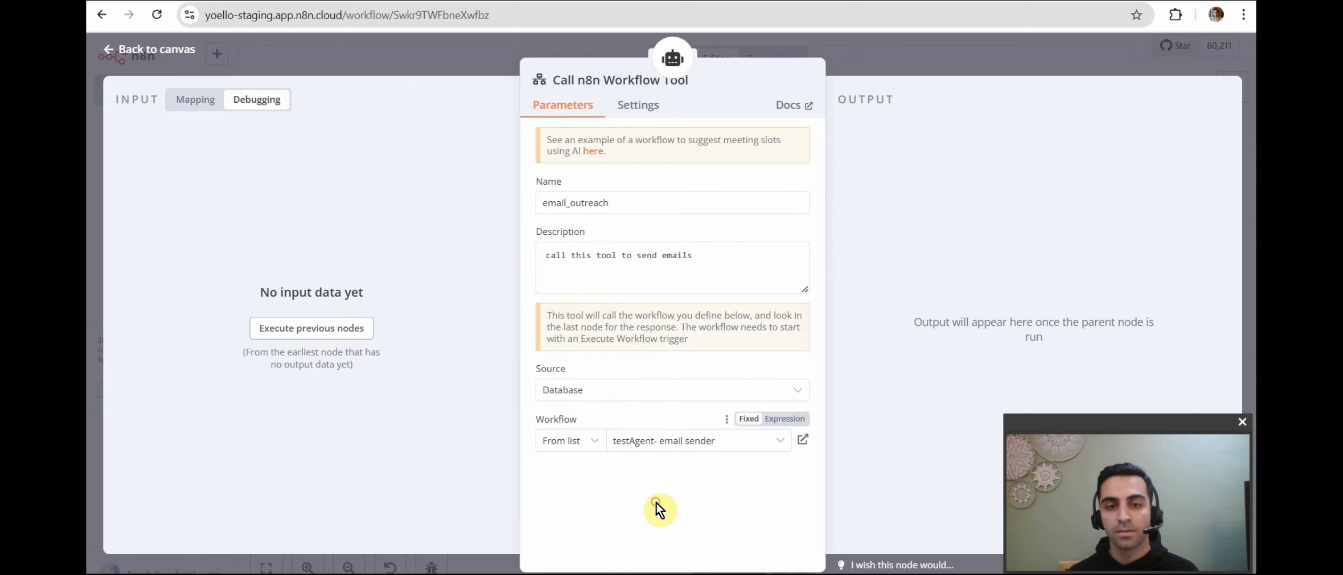
left_click(162, 53)
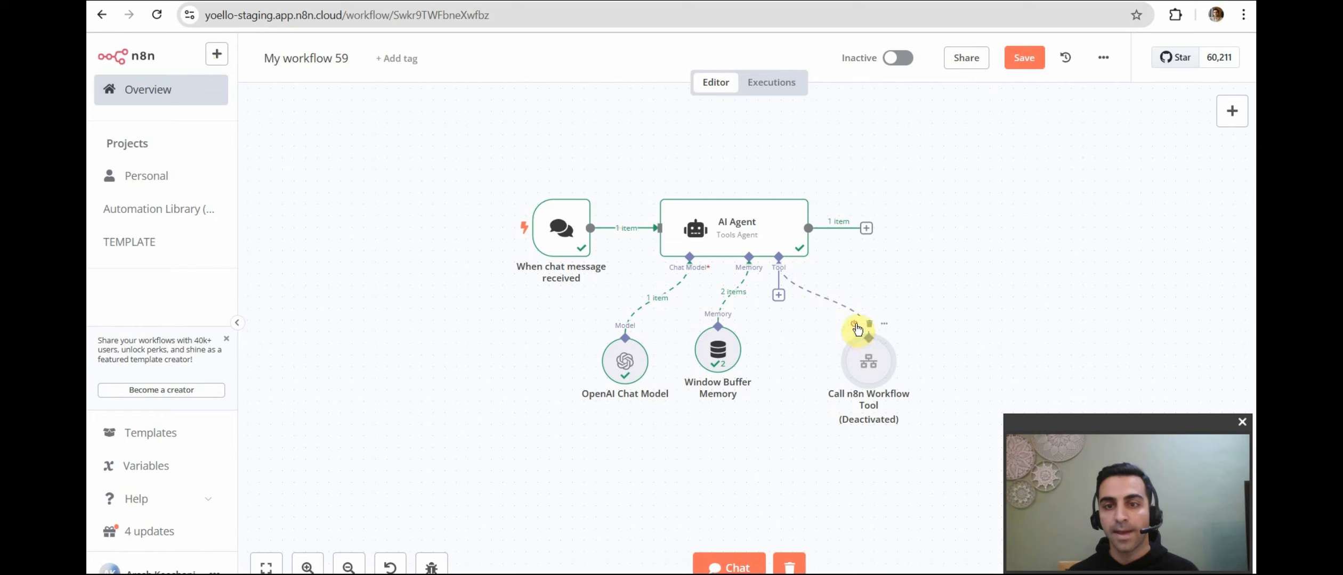
- Reactivate the Call n8n Workflow Tool node and move it slightly closer to the AI Agent node
left_click(854, 325)
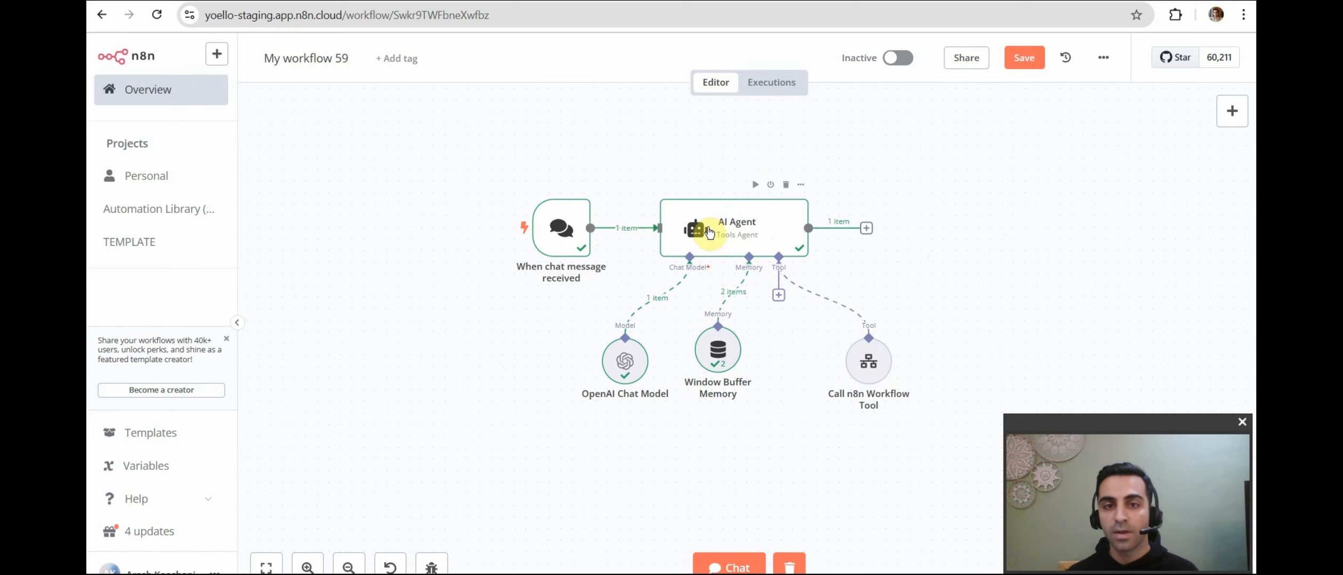
left_click_drag(868, 360, 844, 349)
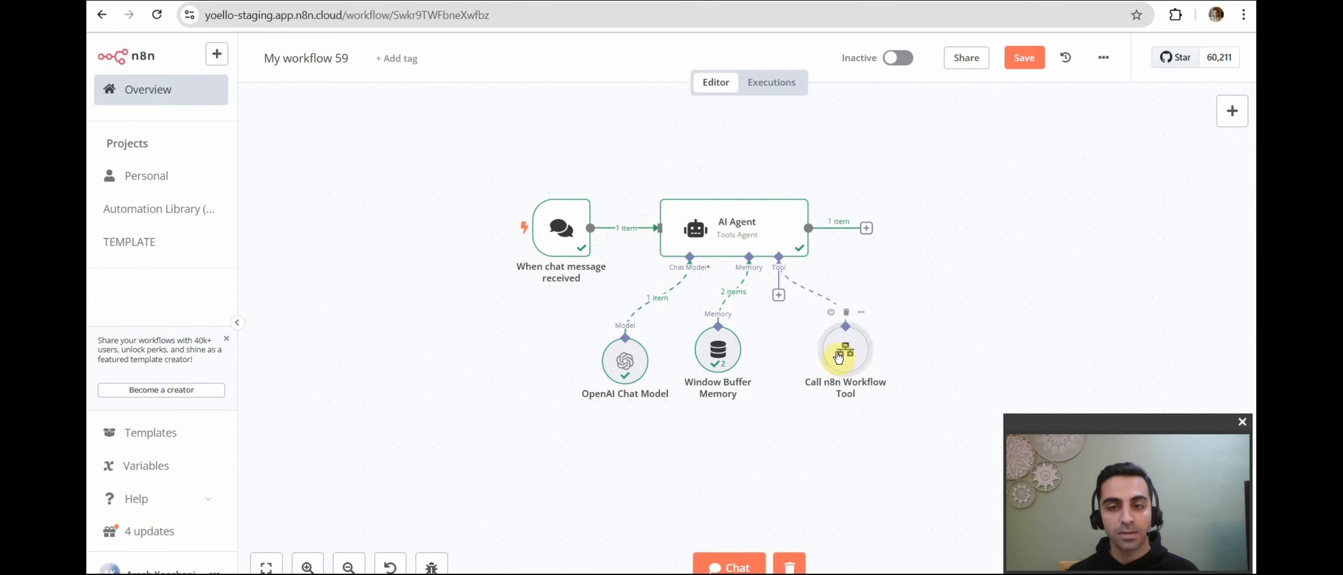
- Switch to the testAgent- email sender workflow and review its nodes, from the Workflow Input Trigger through the AI Agent to Wait
left_click(943, 1)
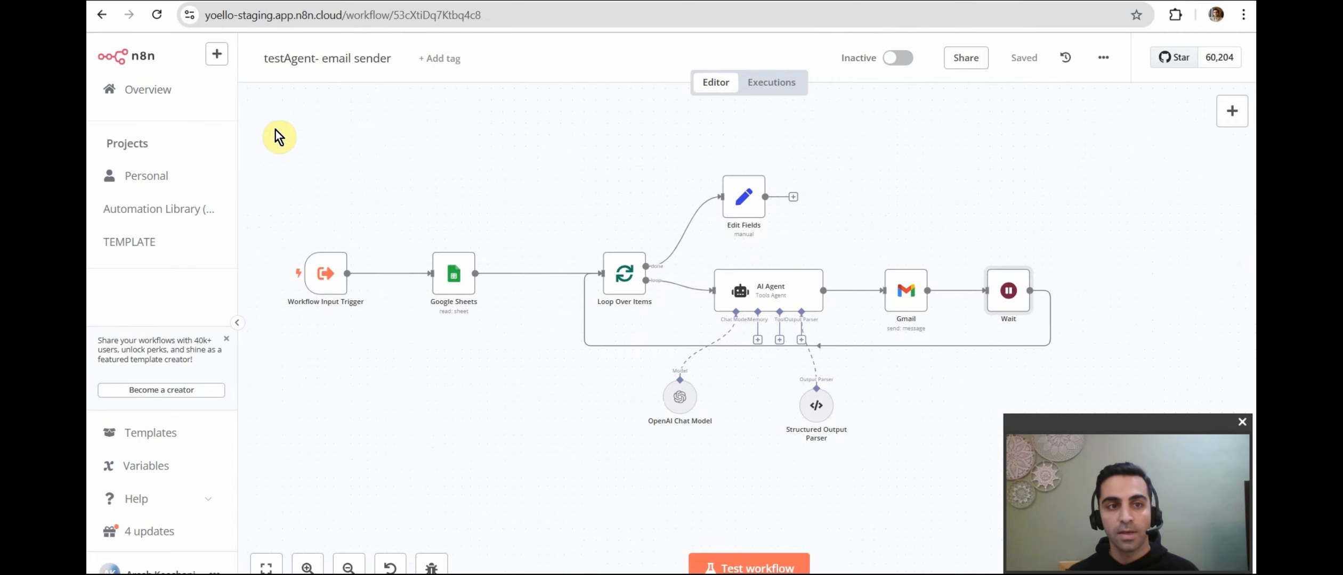
left_click_drag(273, 109, 1089, 463)
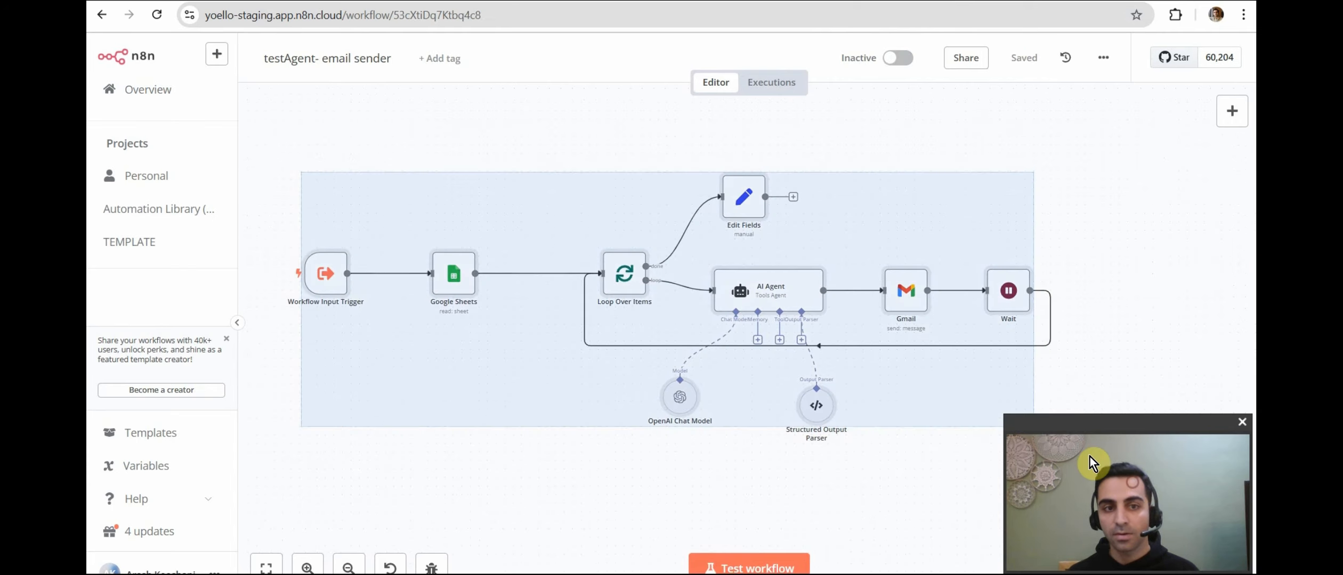
left_click(486, 147)
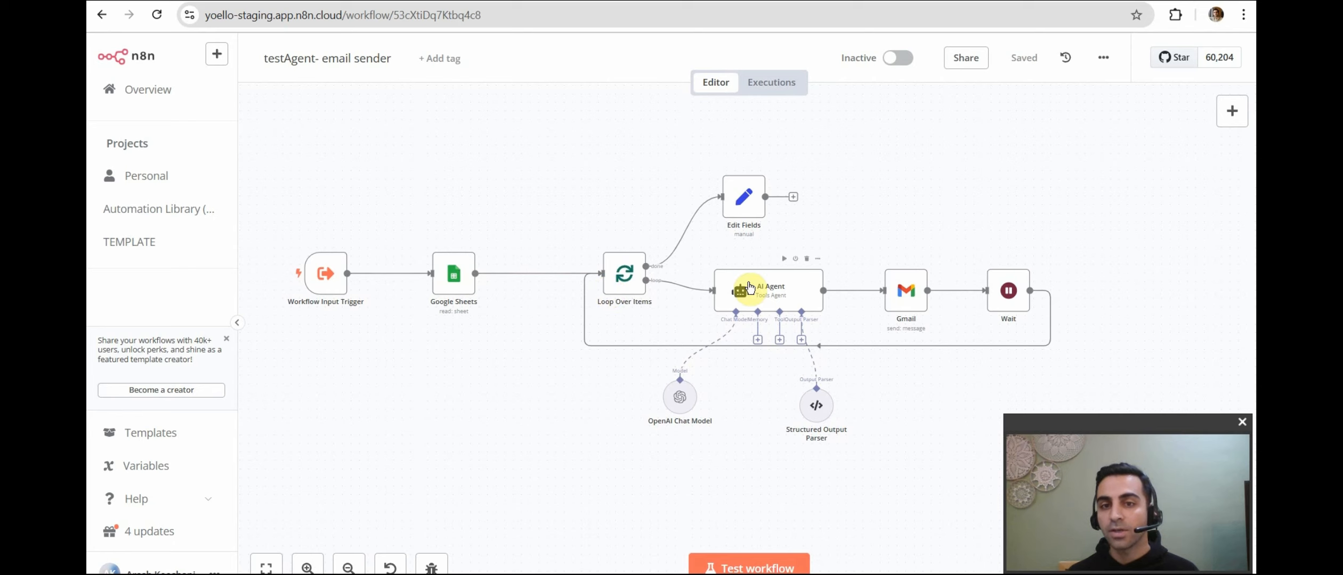
double_click(760, 286)
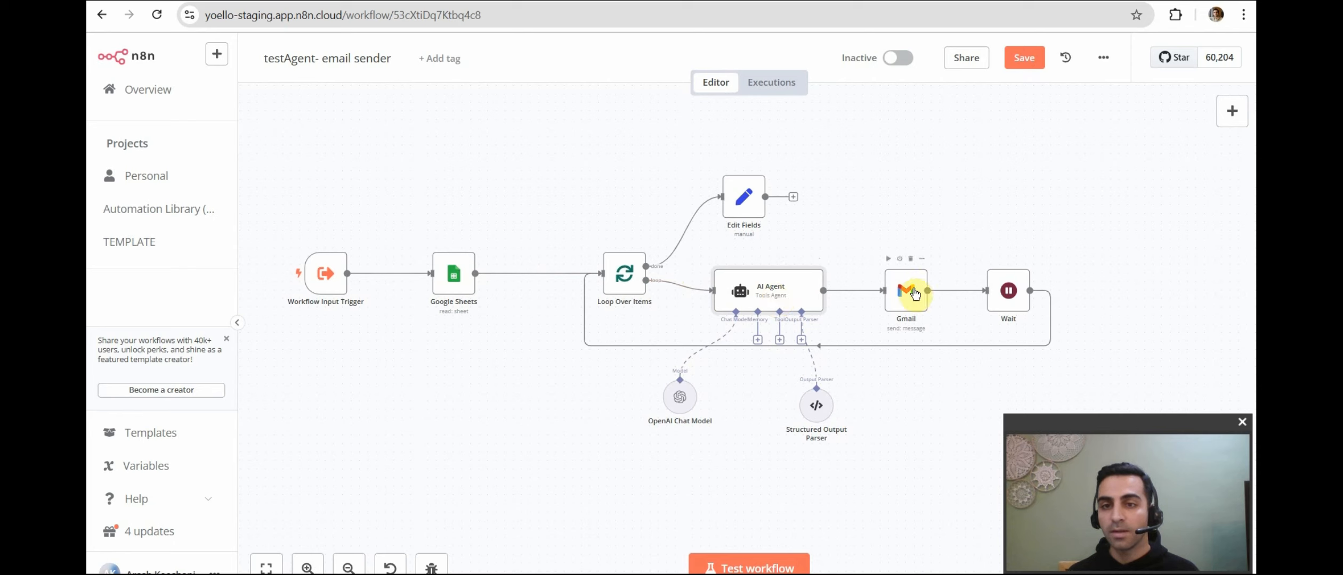
left_click(1010, 291)
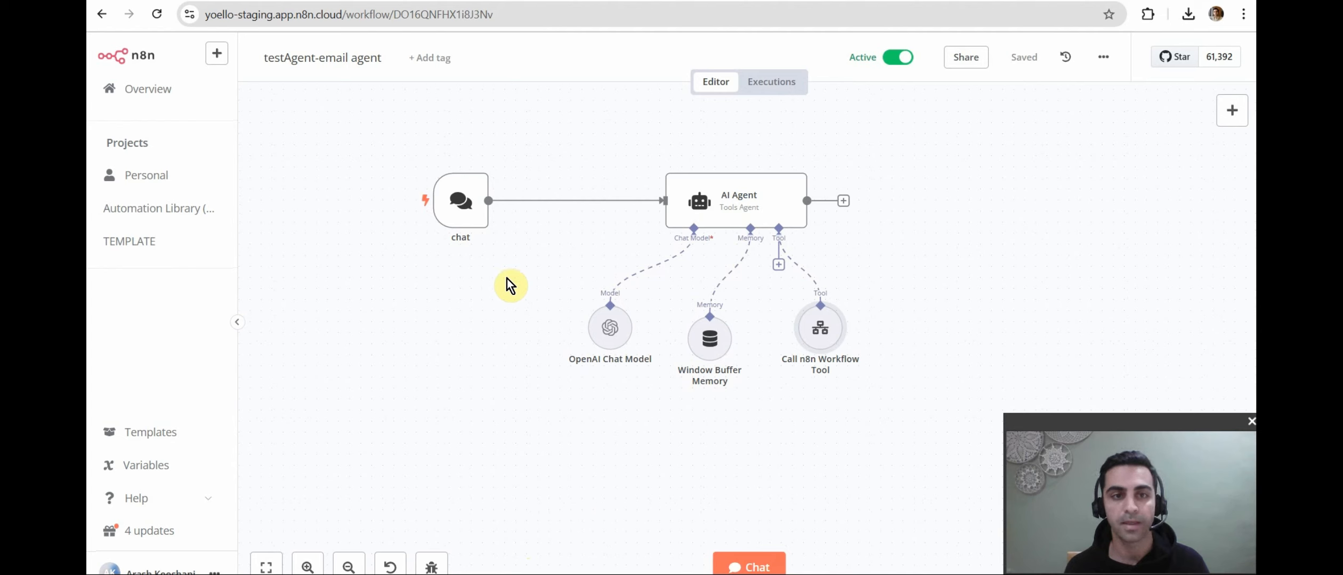
- Open the chat of the testAgent-email agent workflow, send "hi" and "yes", and enlarge the chat area to read the reply
left_click(750, 568)
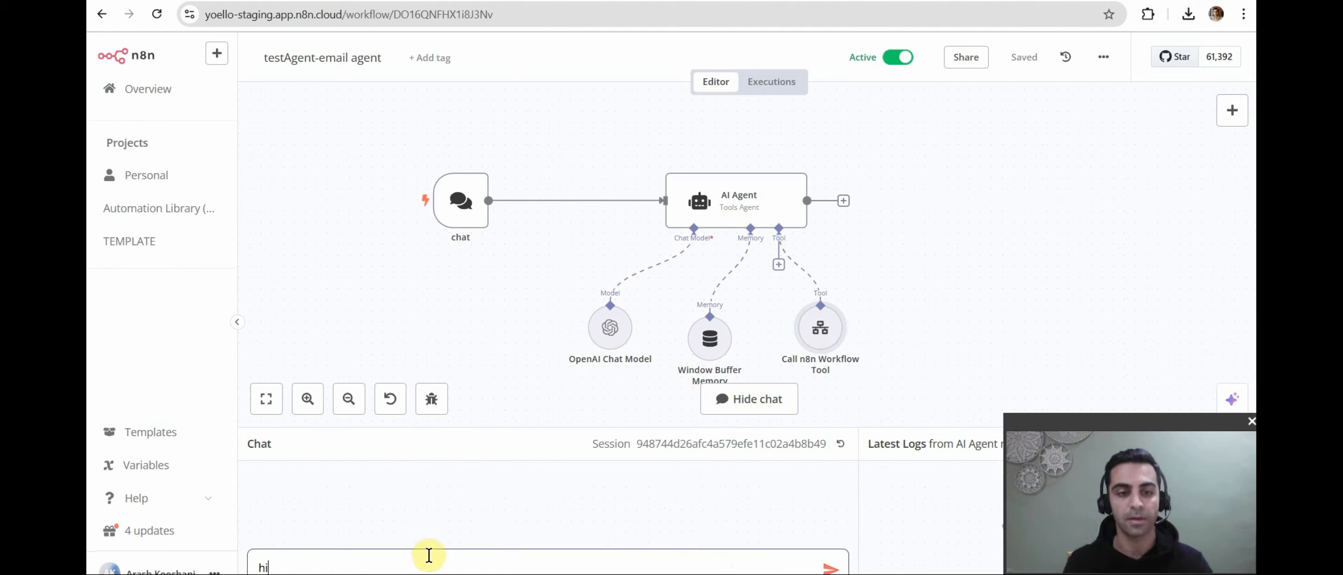
type("hi")
key("Return")
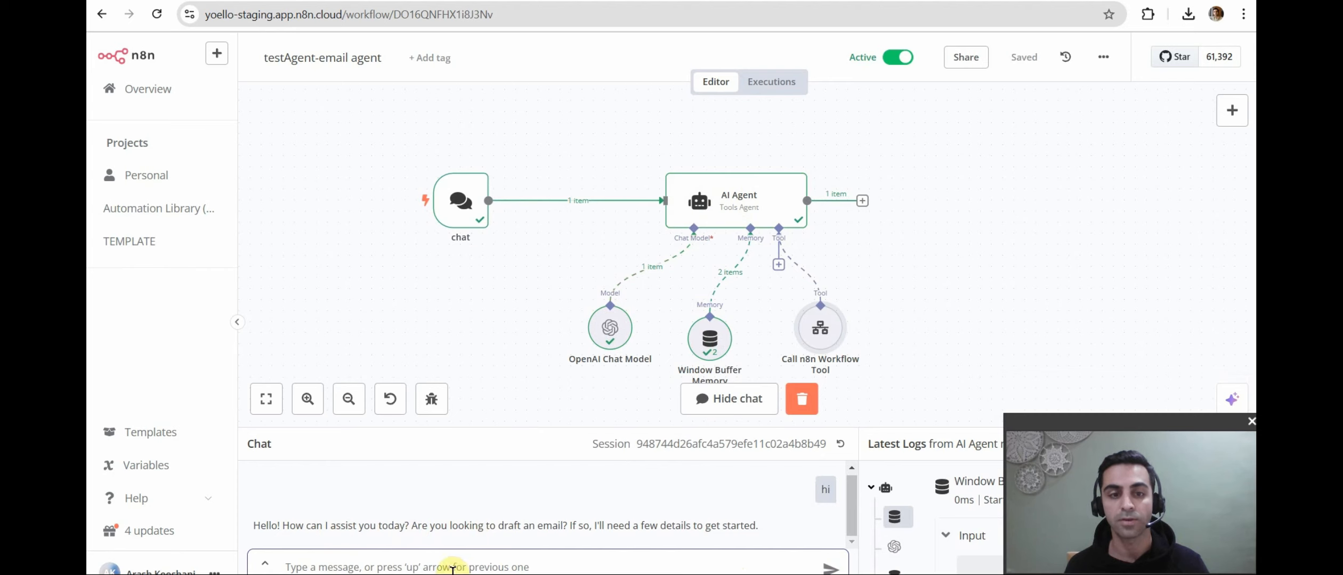
type("yes")
key("Return")
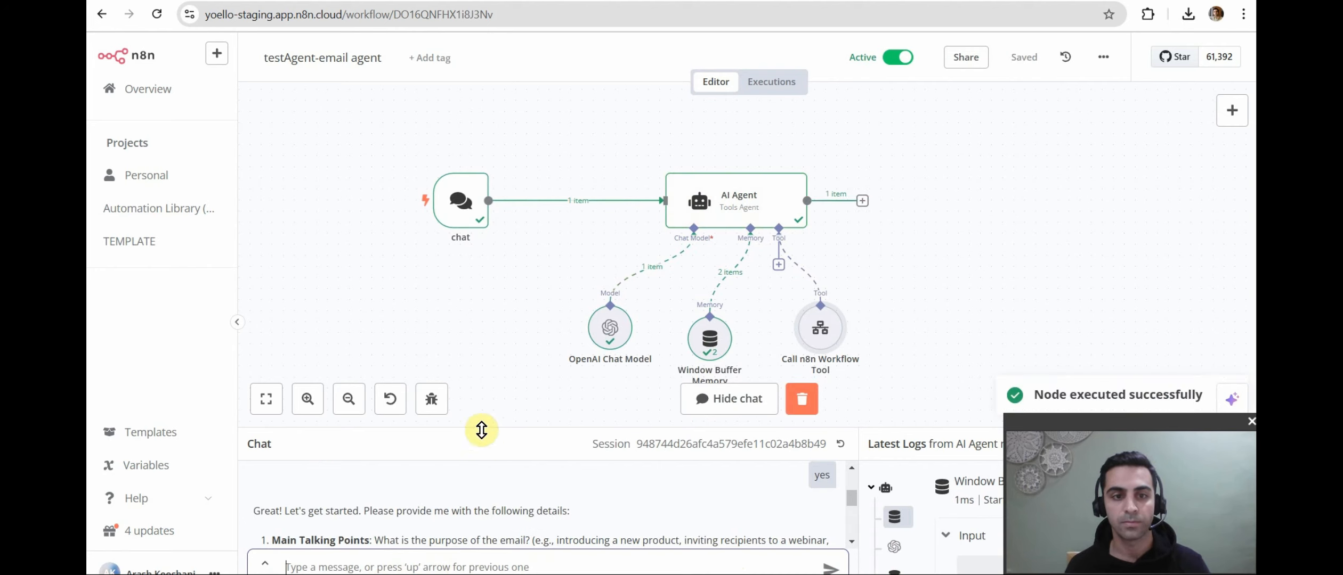
left_click_drag(489, 430, 495, 292)
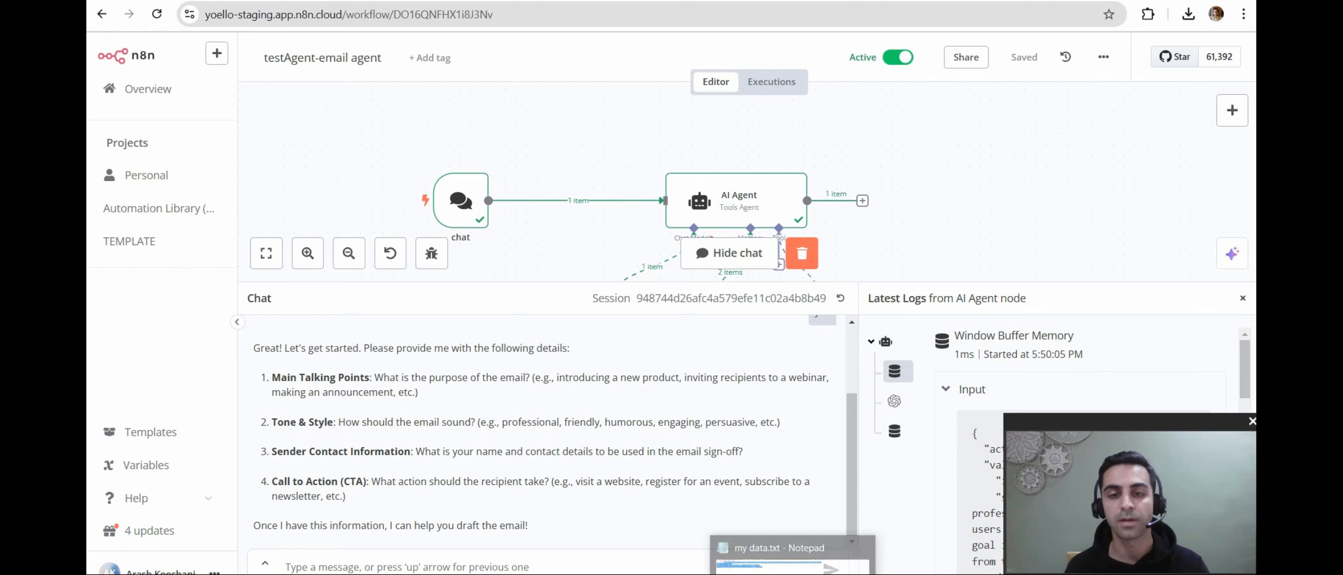
- Copy all the email details from my data.txt in Notepad and send them as a message in the n8n chat
left_click(792, 573)
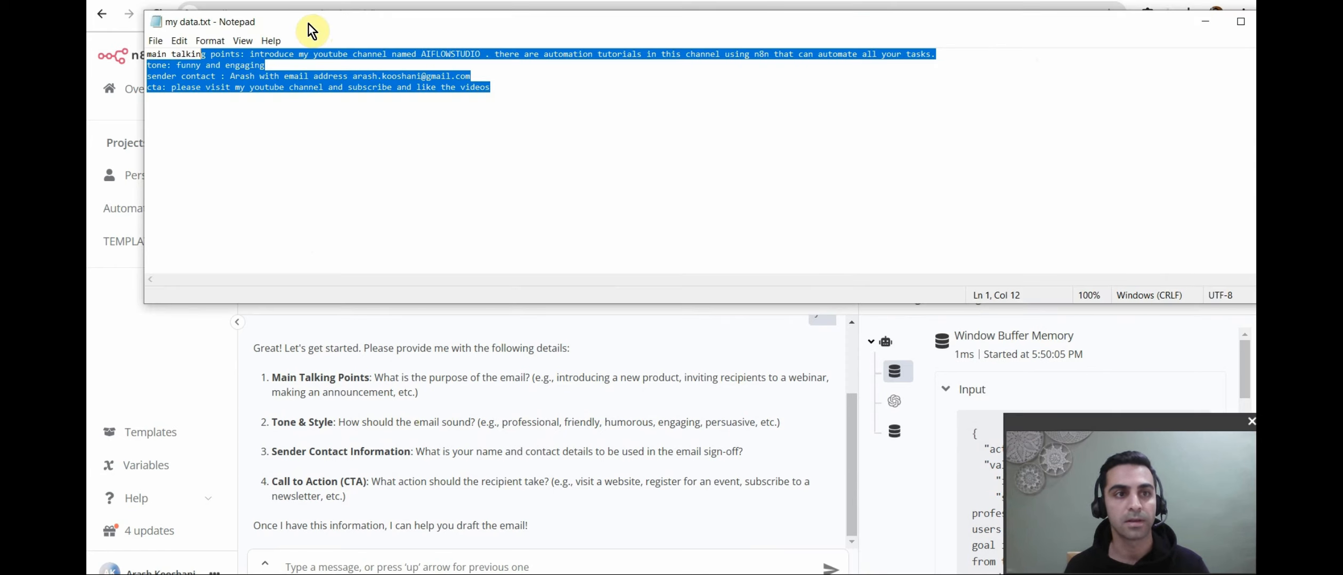
left_click(220, 54)
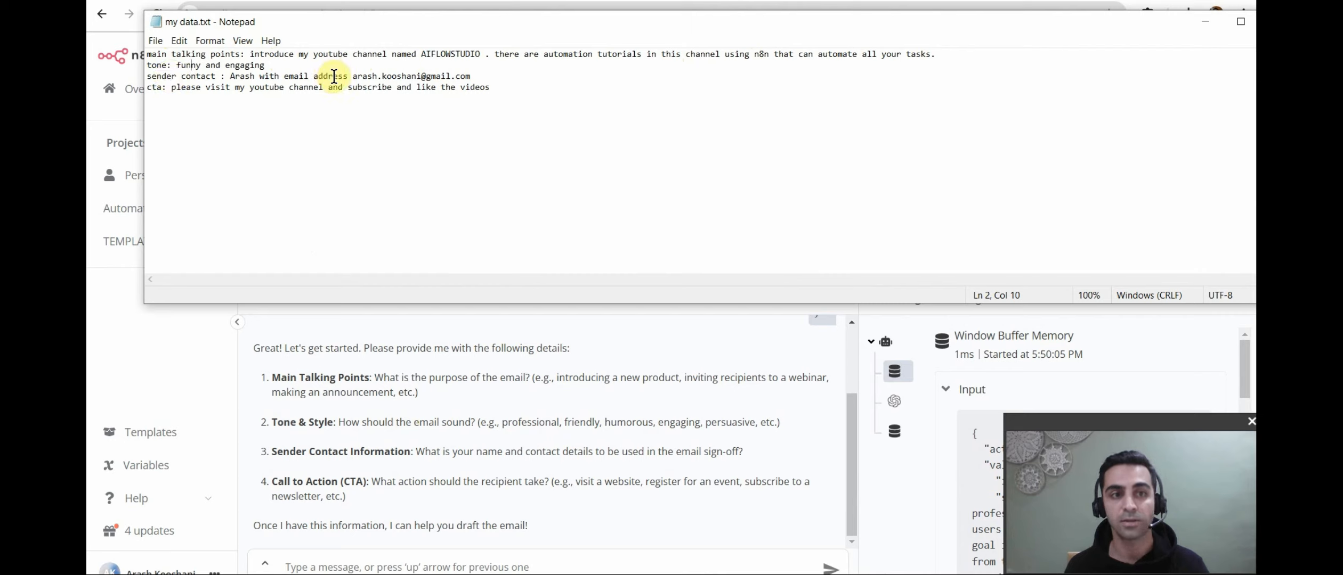
left_click_drag(402, 78, 420, 78)
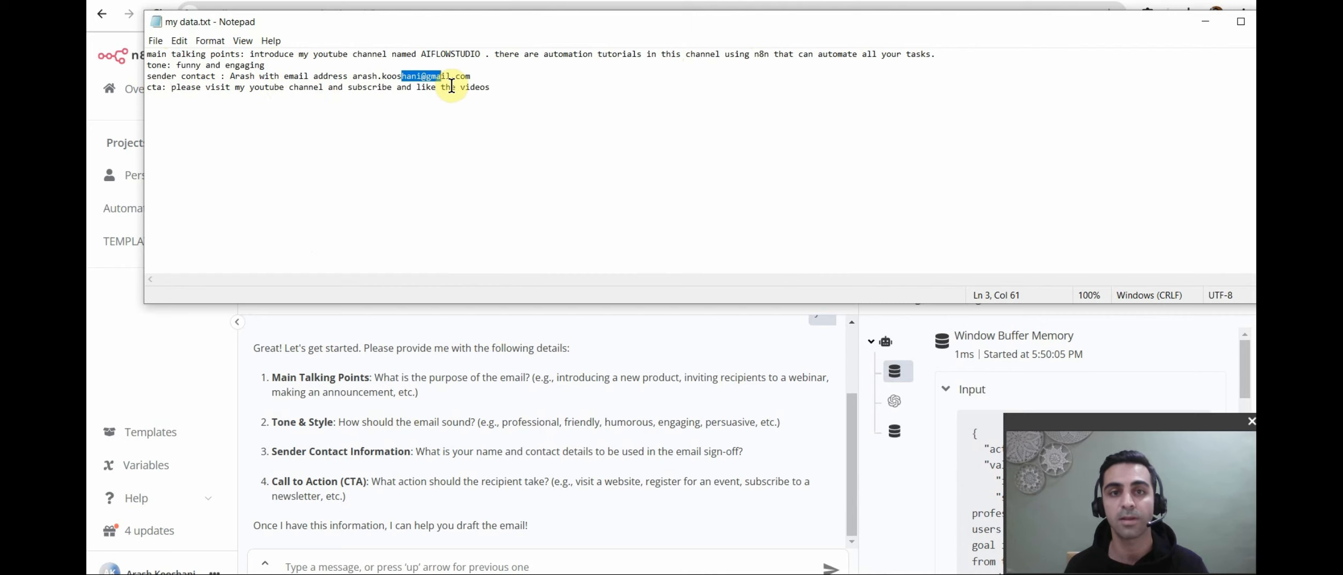
left_click_drag(524, 86, 152, 50)
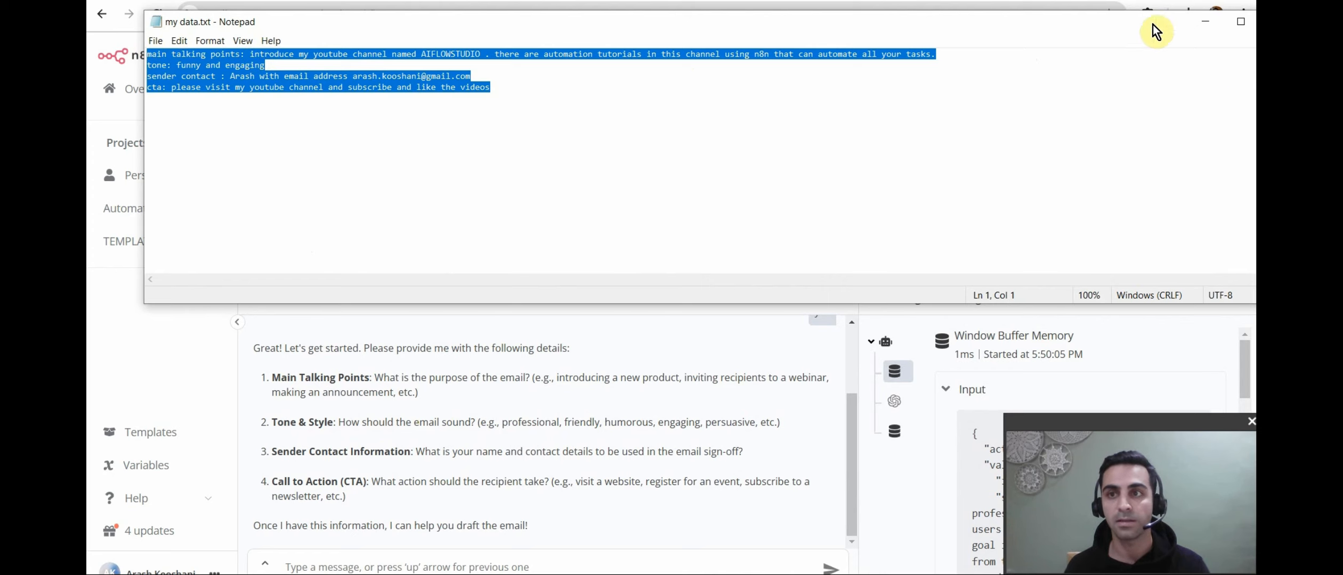
left_click(1206, 21)
left_click(371, 562)
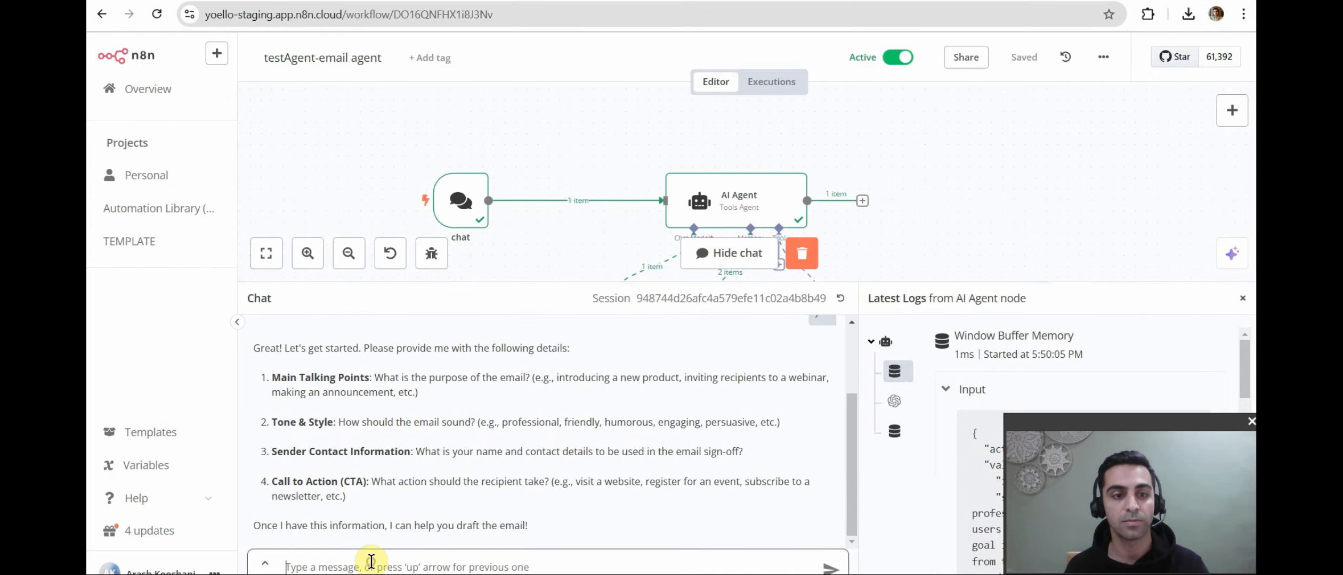
key("ctrl+v")
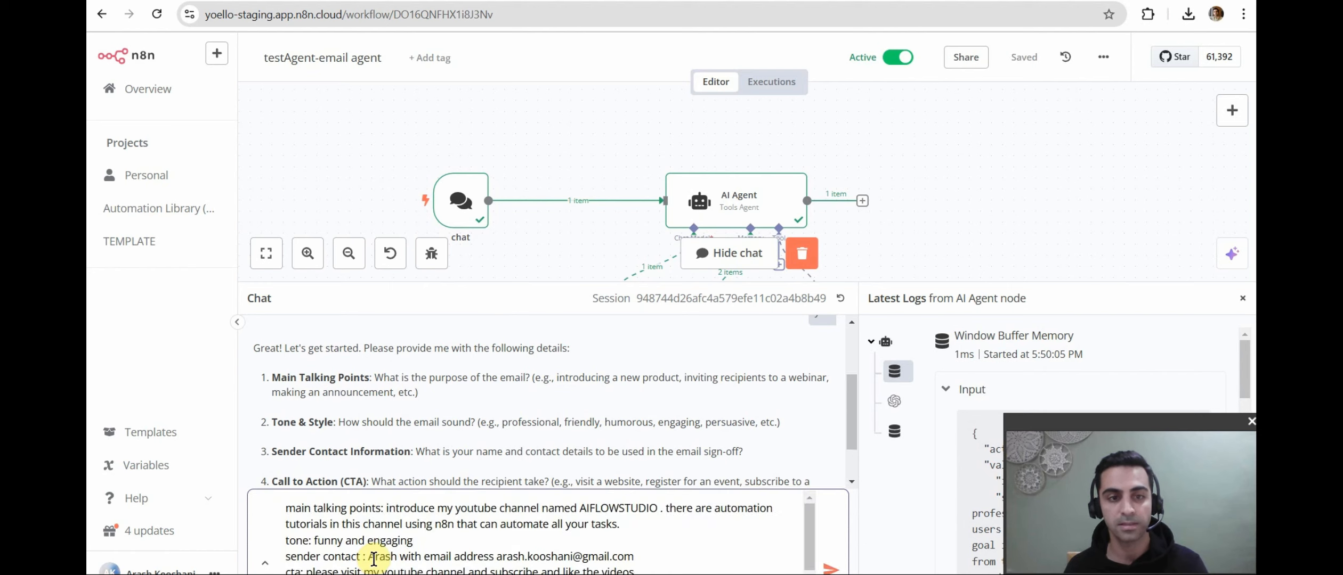
key("Return")
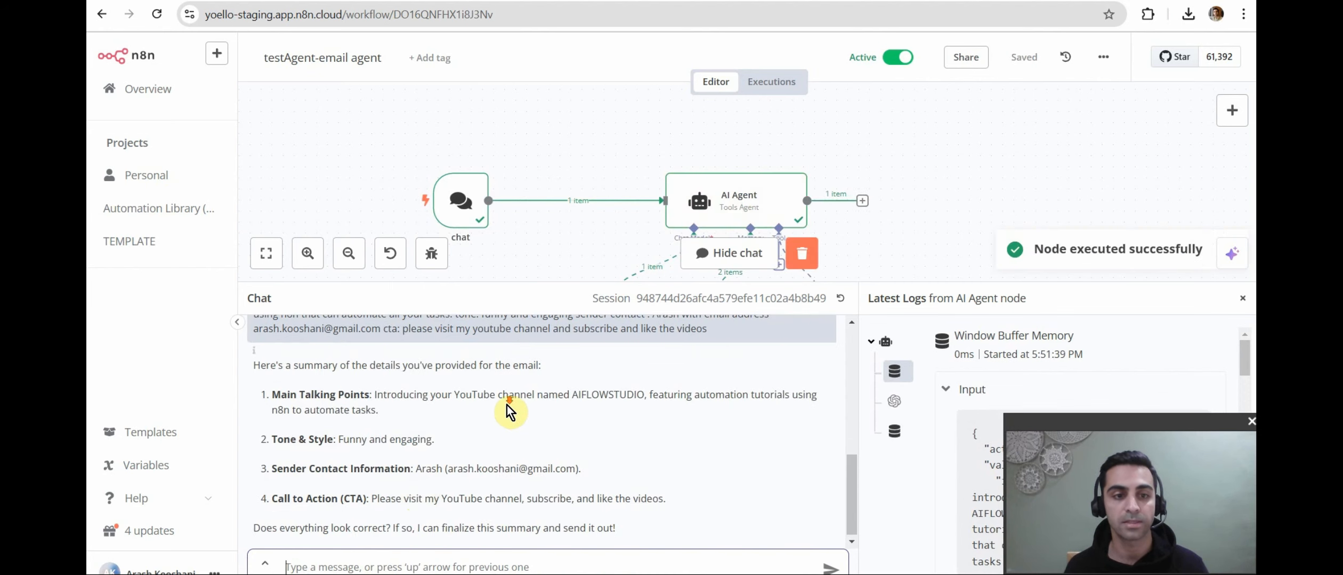
- Check the agent's summary of the email details against the sent message and approve it by replying "yes go on"
scroll(329, 465, "up", 2)
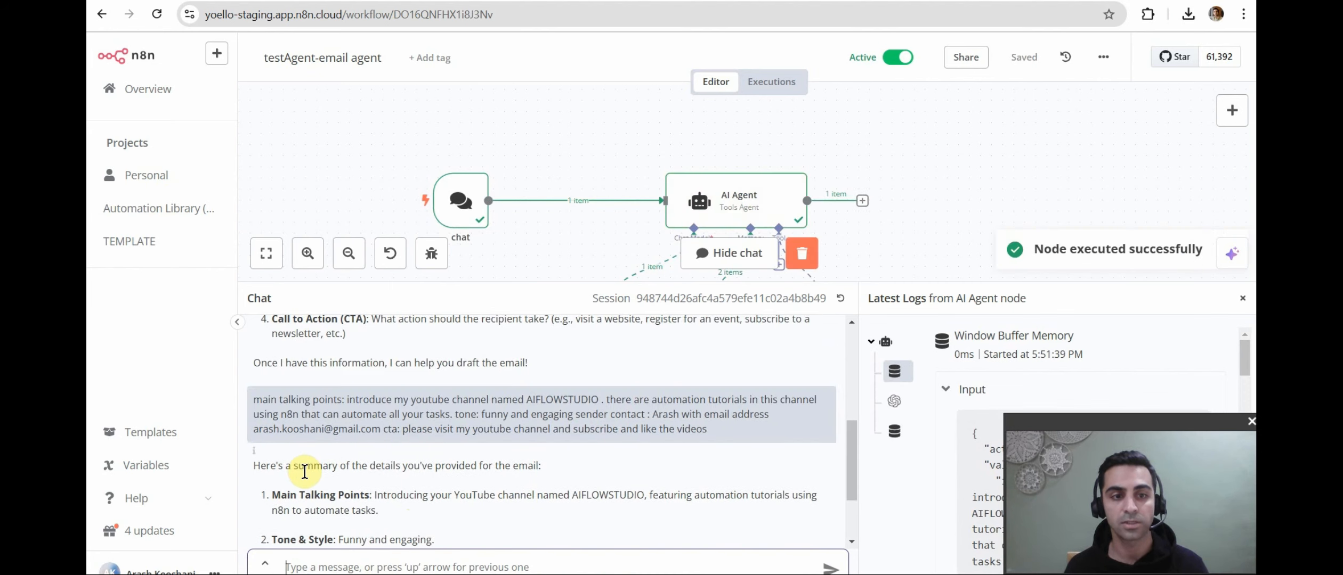
scroll(329, 464, "down", 2)
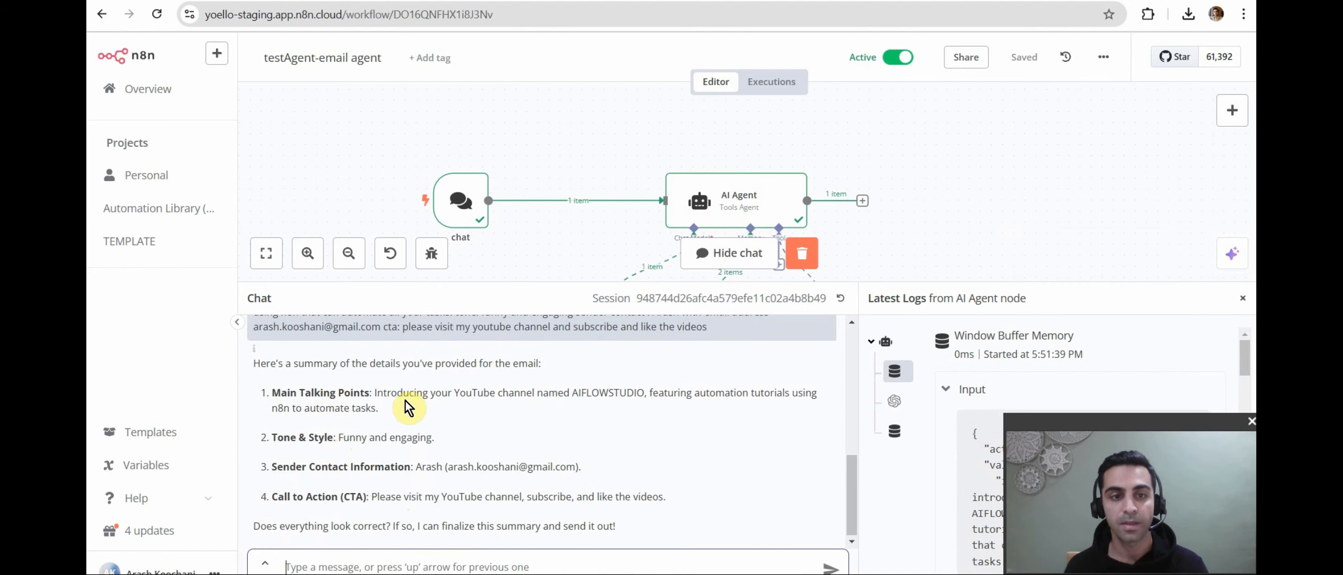
left_click(463, 554)
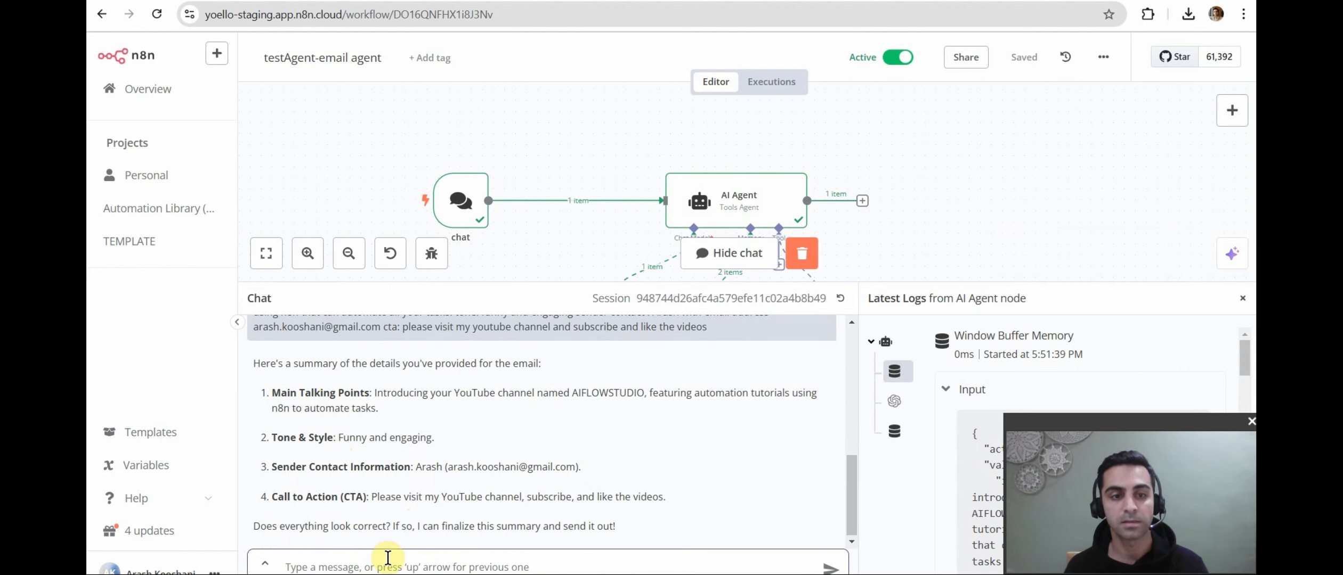
type("yes go on")
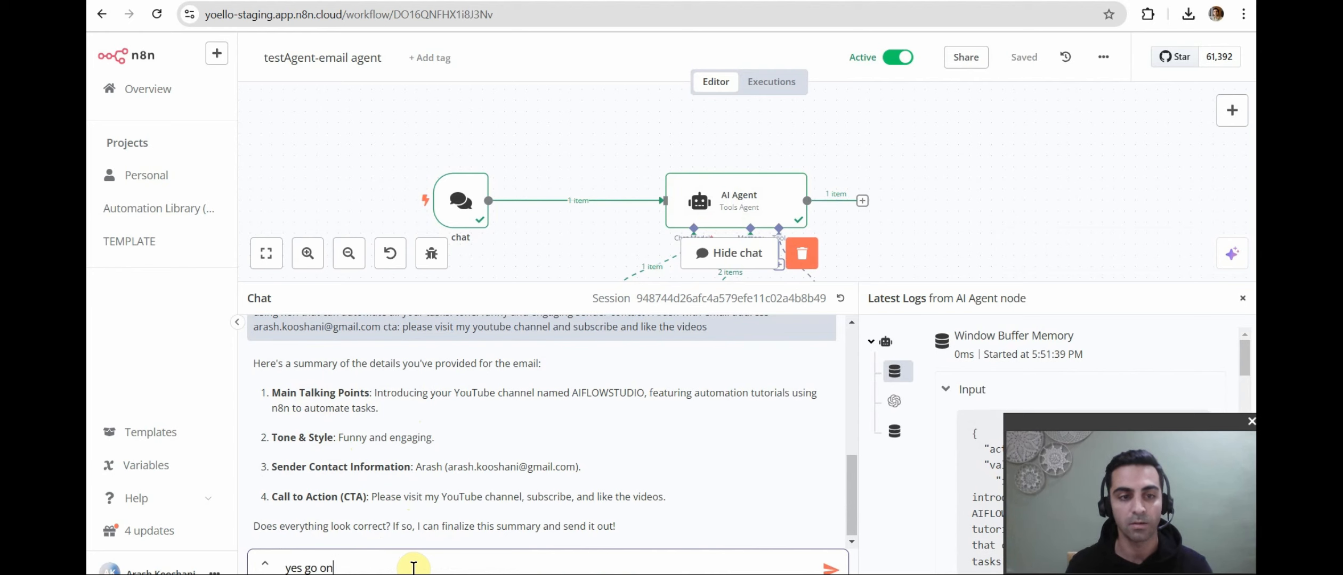
key("Return")
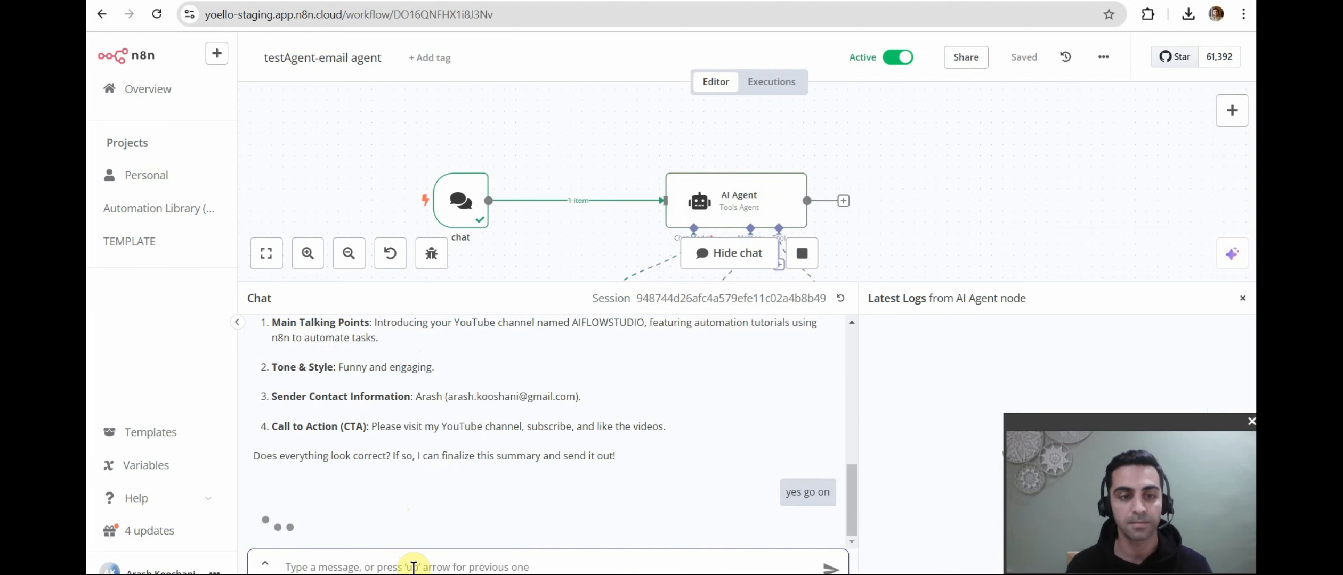
- Examine the tool node during the run, shrink the chat area and open the workflow's executions to check the current run
scroll(770, 225, "down", 4)
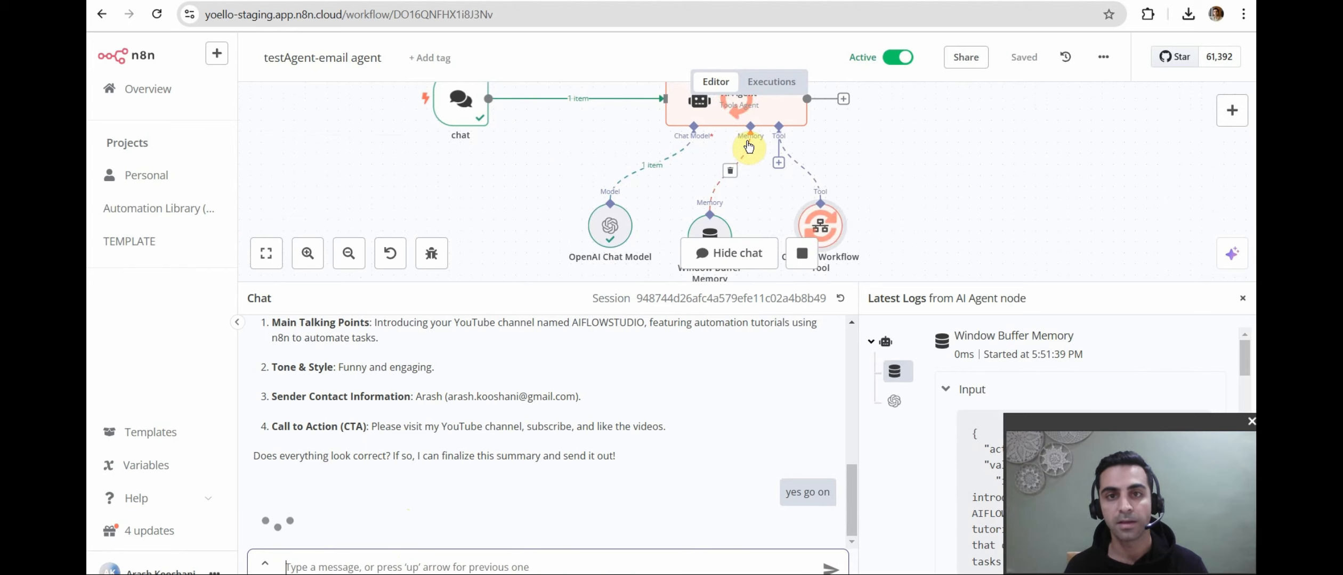
scroll(810, 184, "down", 1)
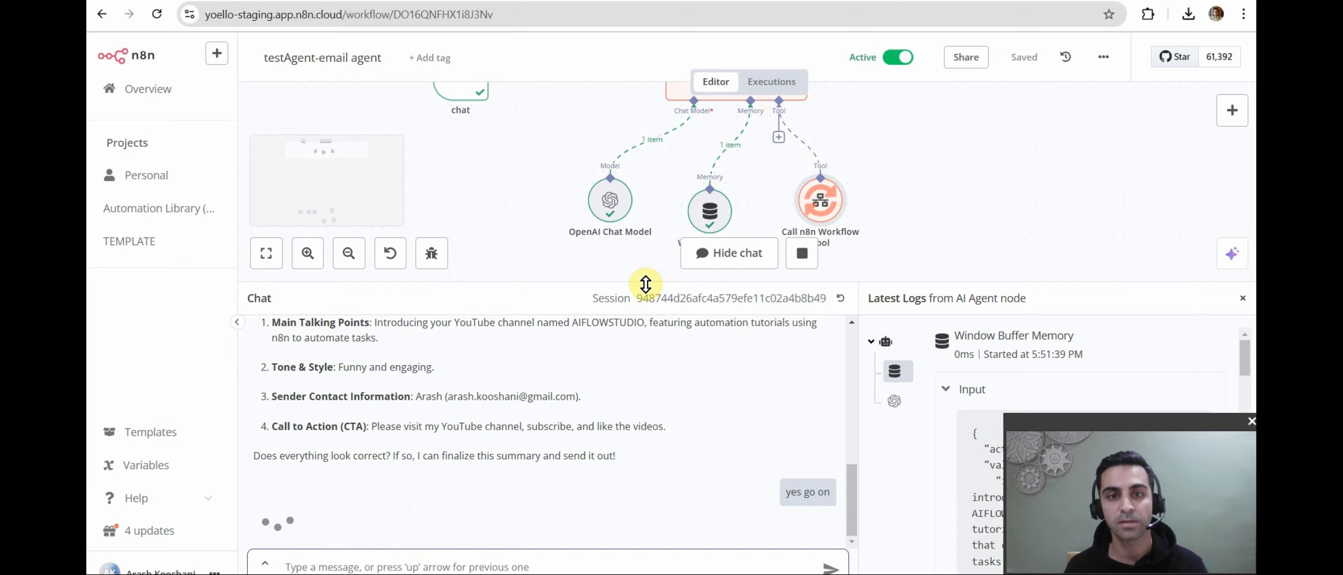
left_click_drag(644, 284, 641, 428)
left_click(767, 84)
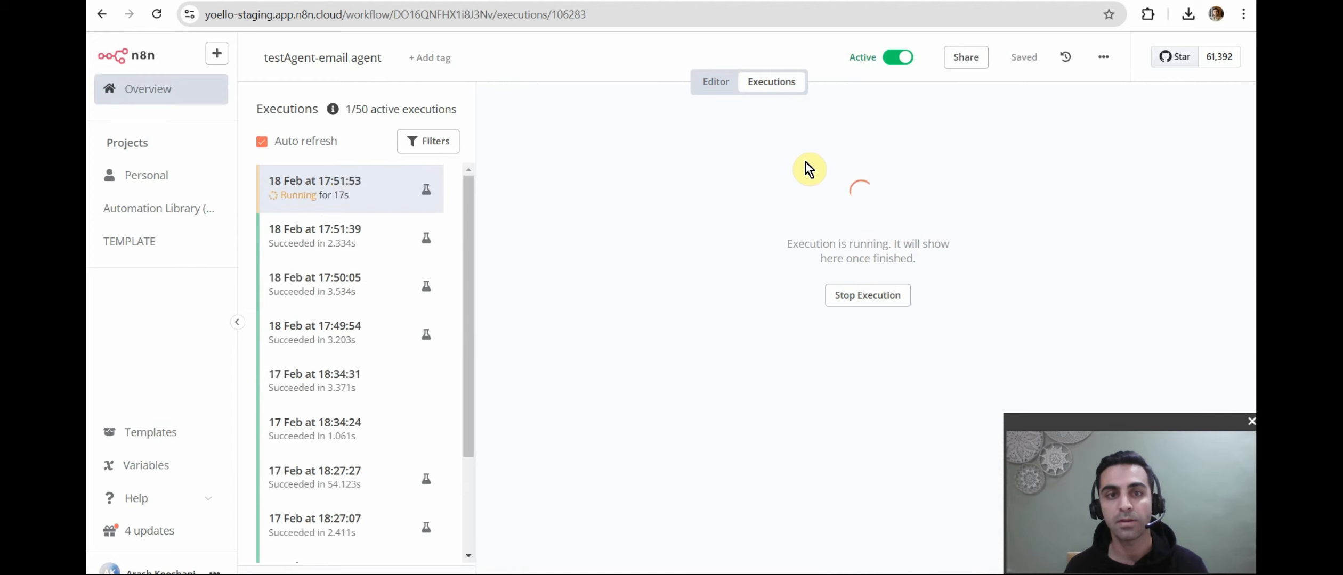
- Open the executions of the testAgent- email sender workflow and check the sub-run started by the agent, returning to the testAgent-email agent workflow
left_click(718, 86)
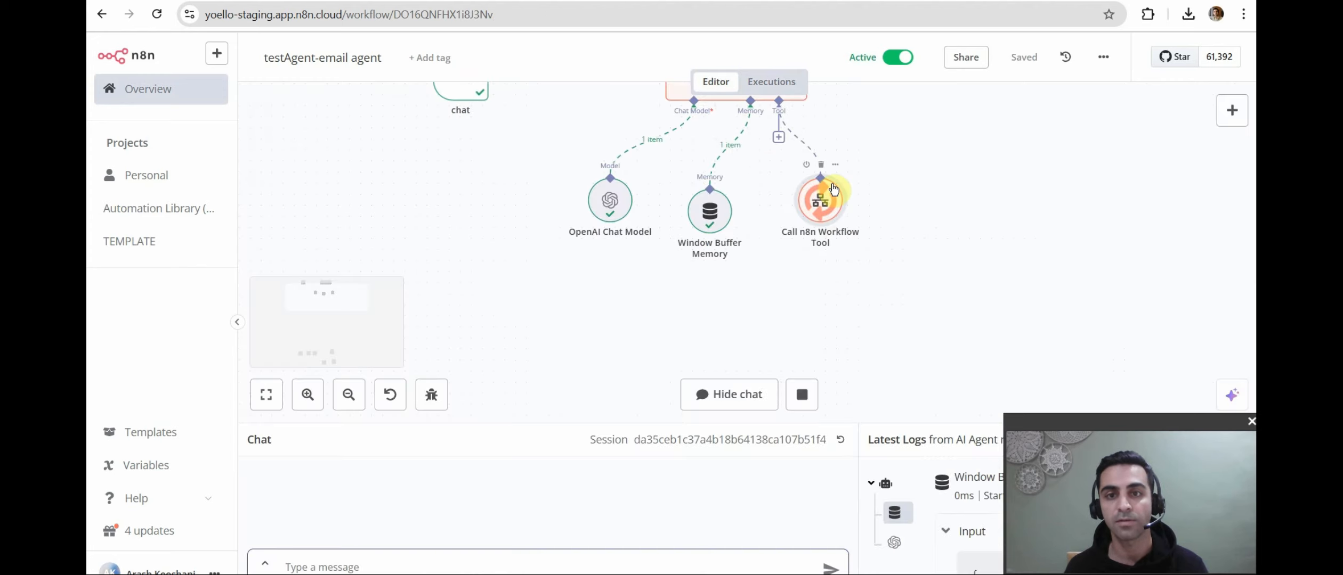
left_click(811, 1)
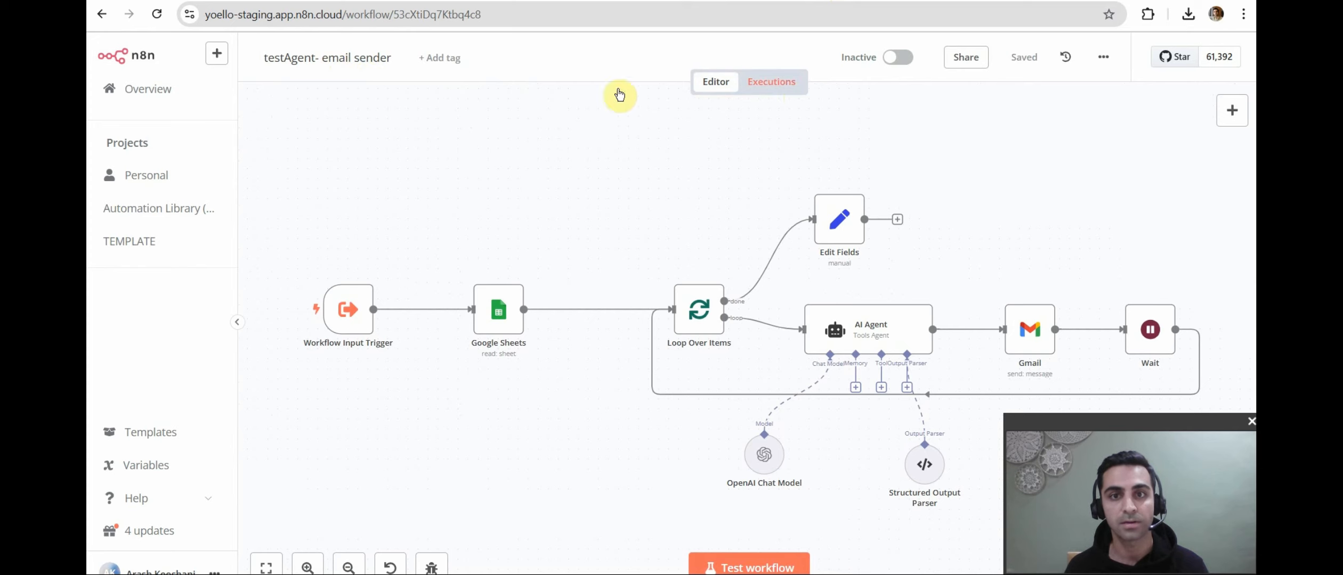
left_click(778, 86)
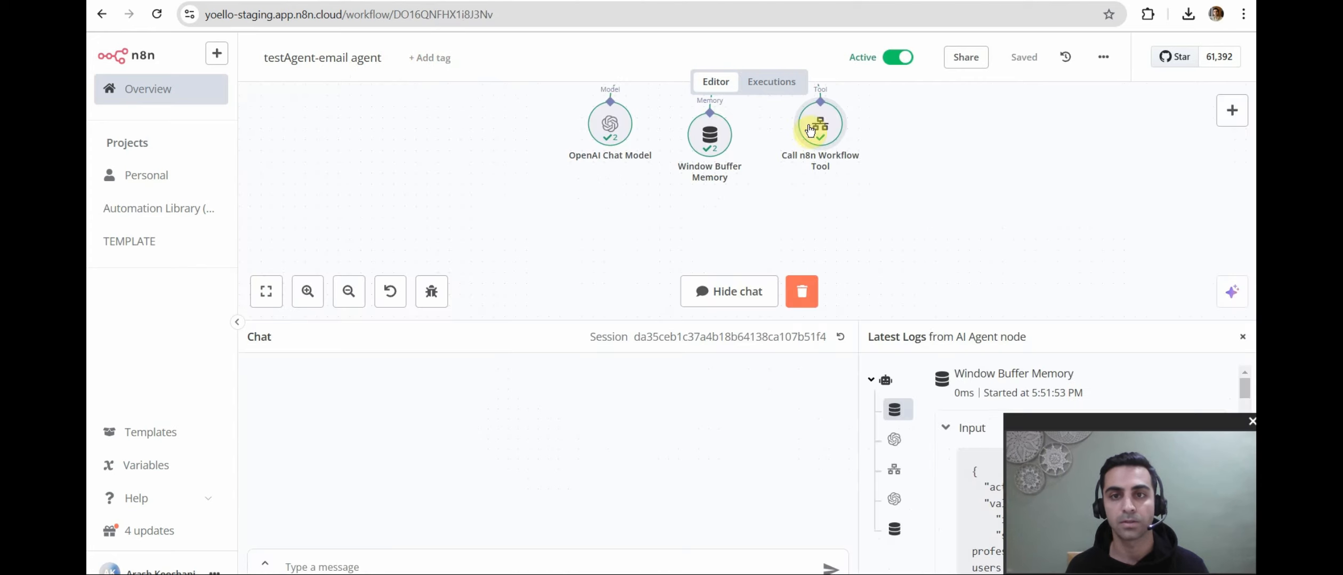
scroll(823, 149, "up", 2)
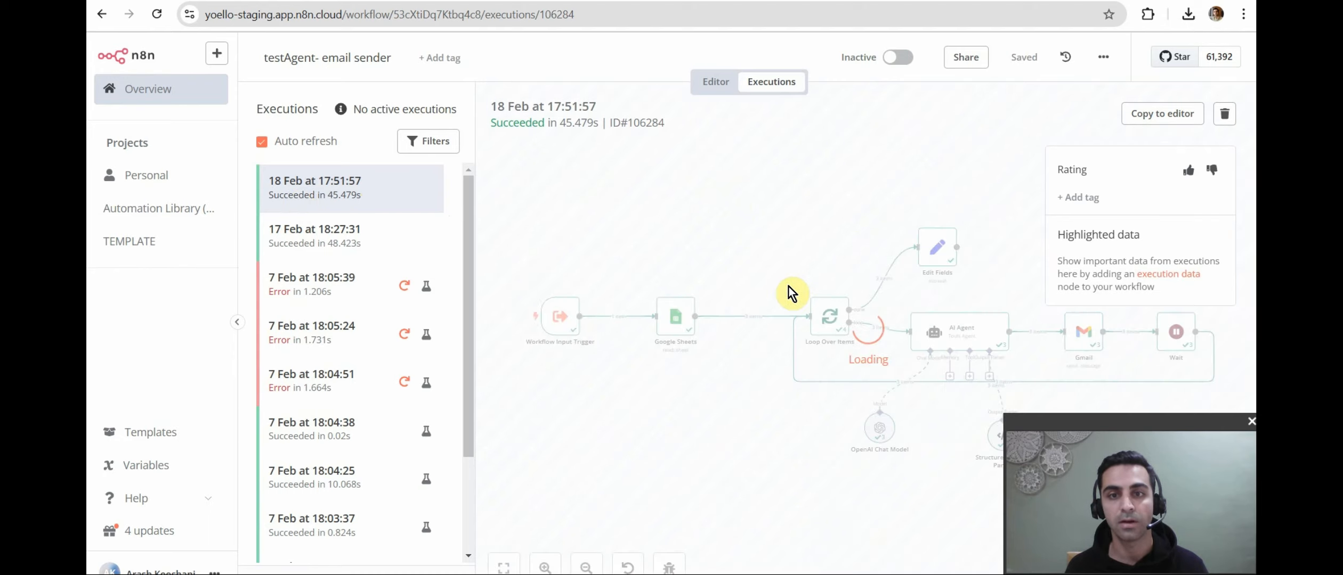
left_click(711, 1)
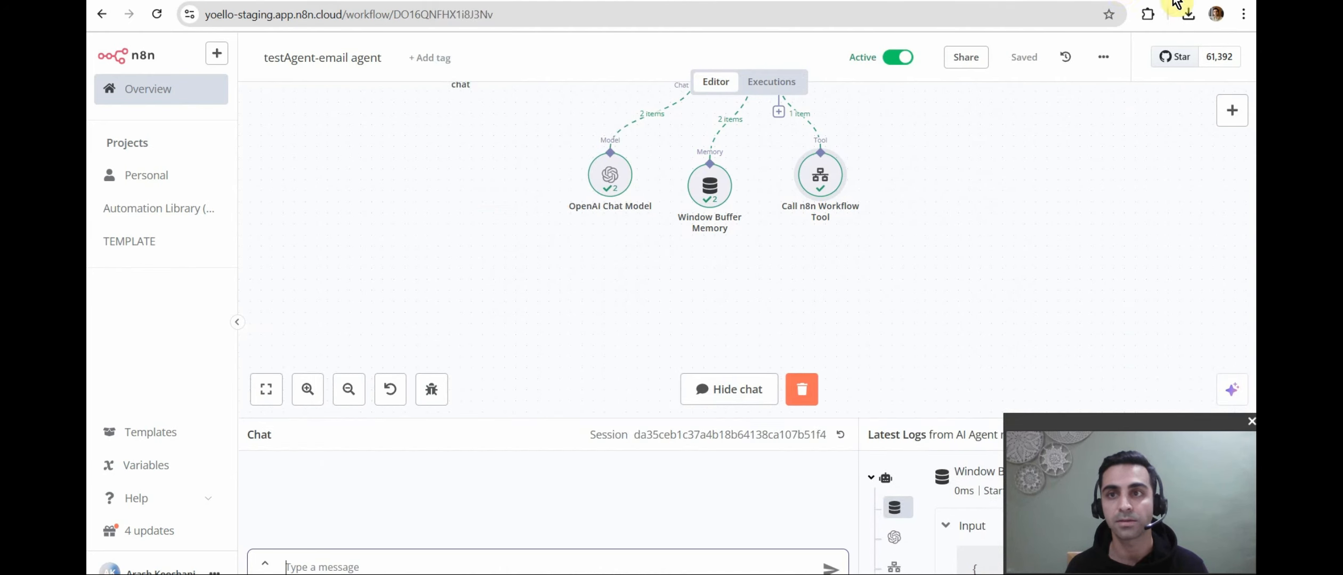
- Open gmail.com in a new browser tab and read the received email "Join the AIFLOWSTUDIO Automation Revolution!"
key("ctrl+t")
type("gmail.com")
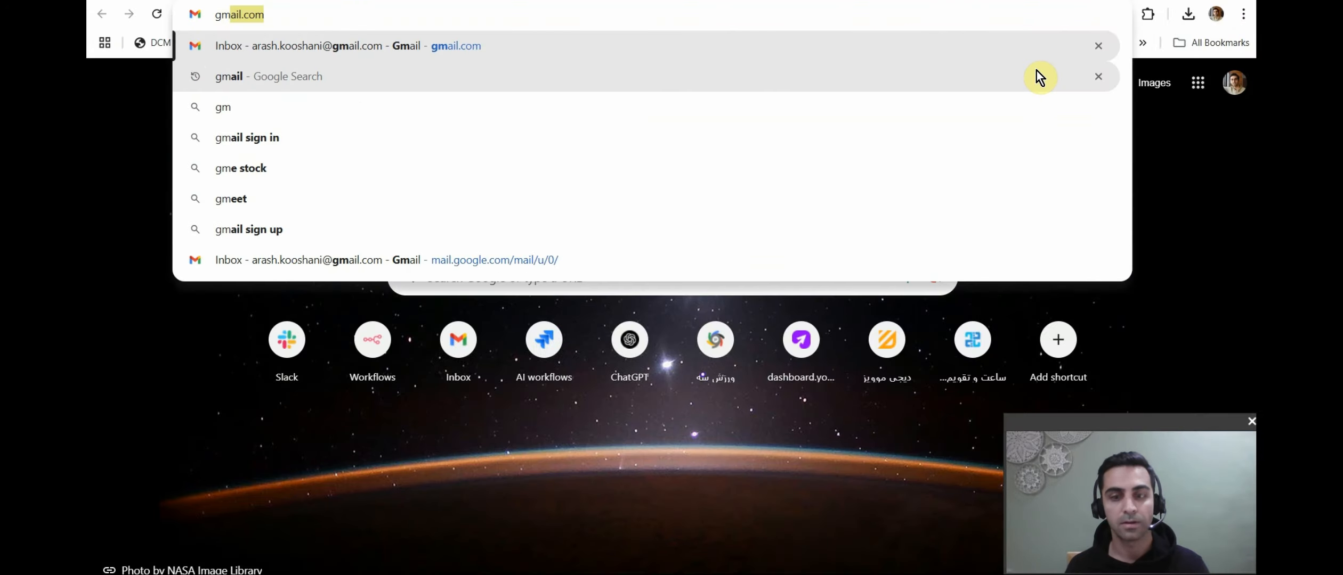
key("Return")
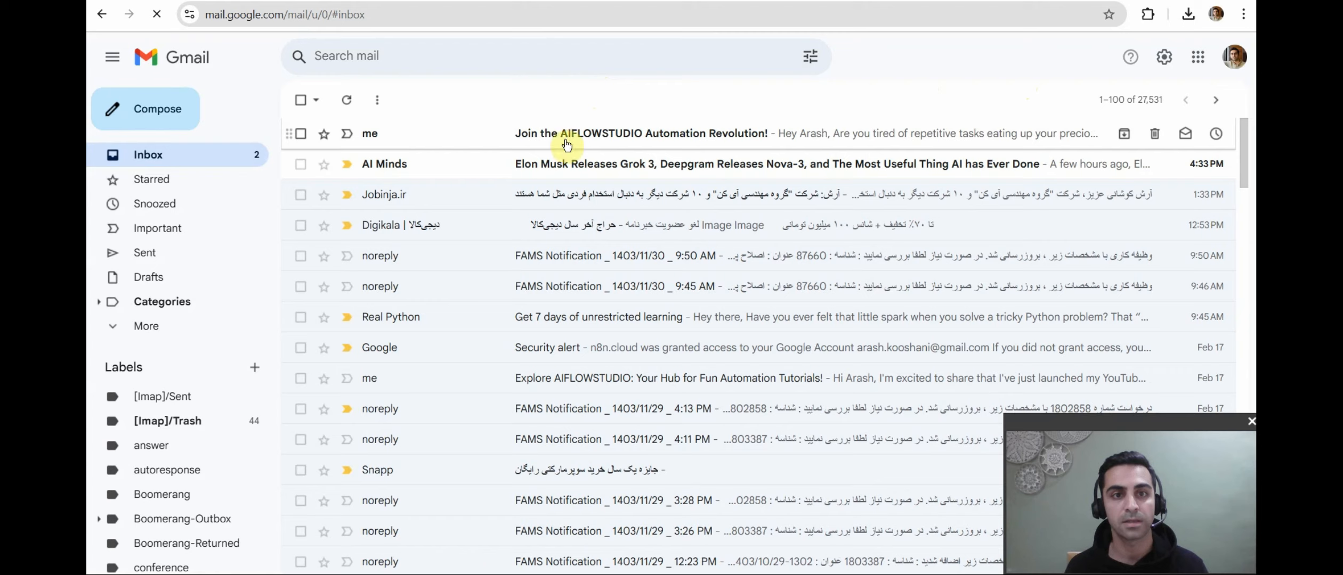
left_click(549, 141)
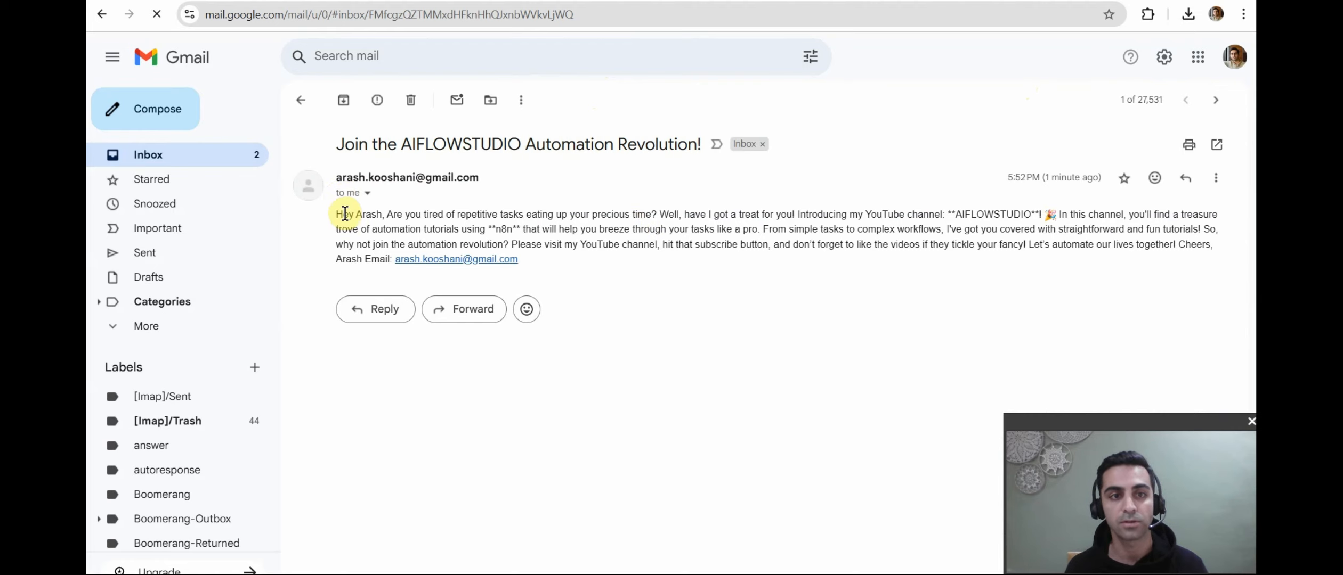
left_click_drag(344, 214, 619, 244)
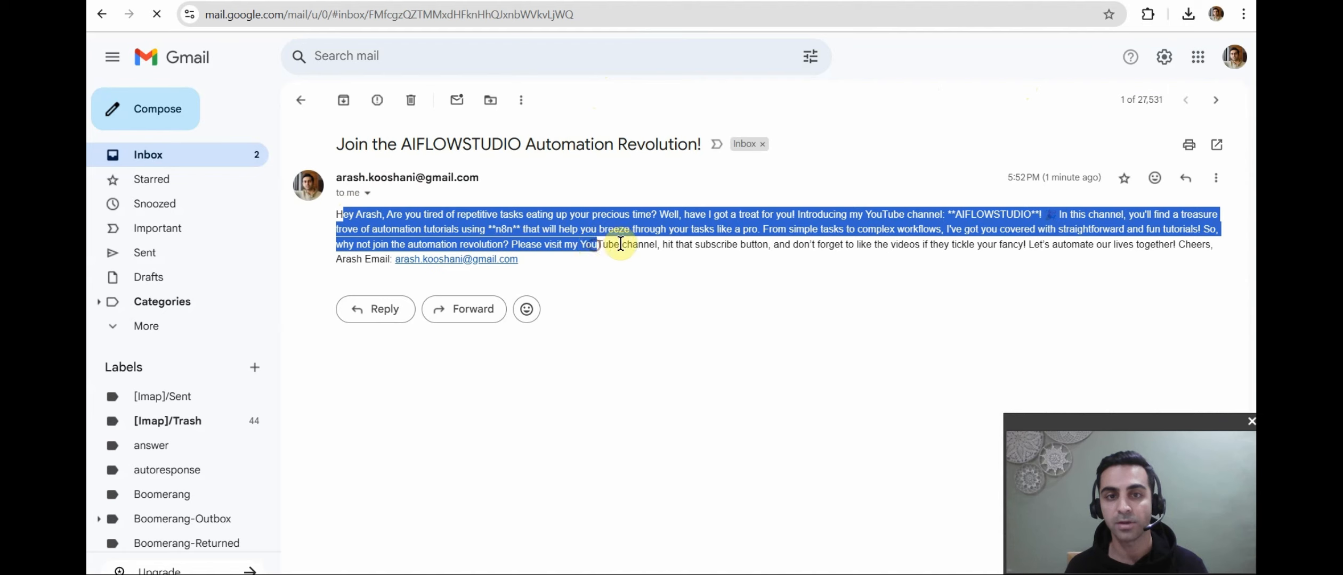
left_click(671, 244)
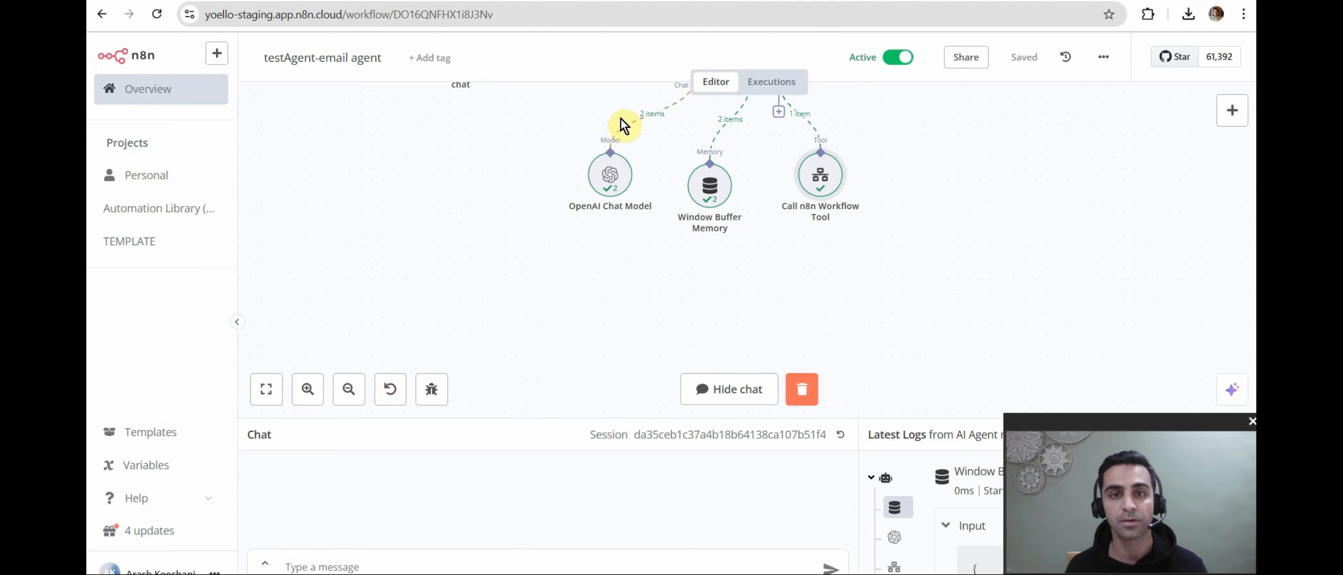
- Open the Call n8n Workflow Tool node in the testAgent-email agent workflow and set its source to Define Below
mouse_move(788, 213)
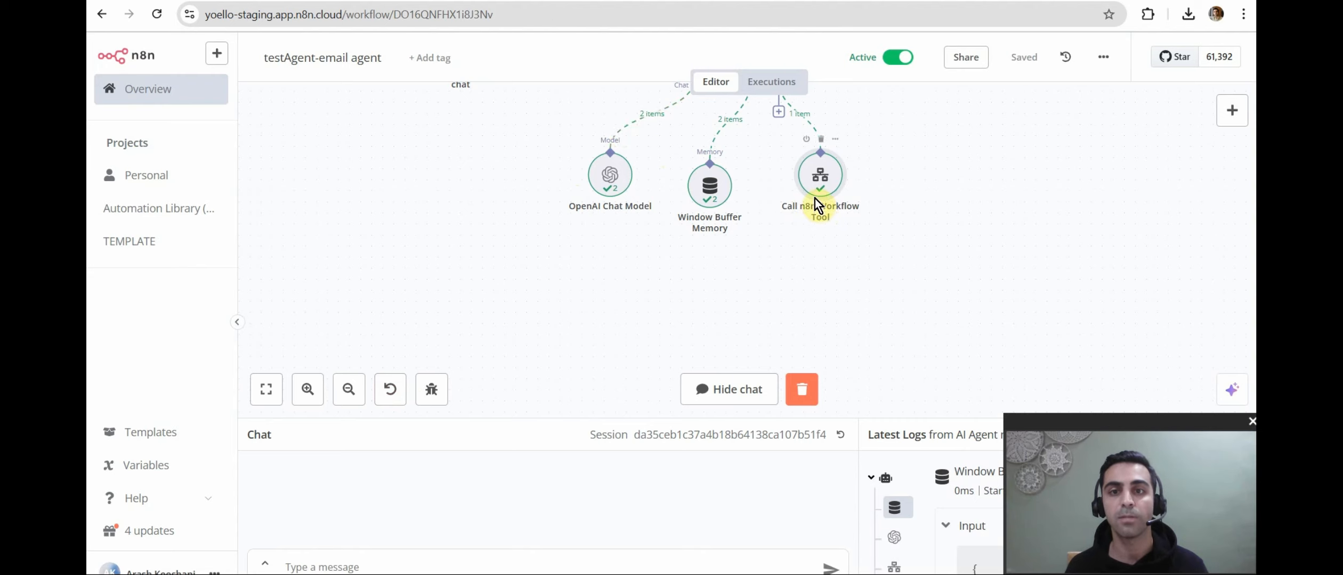
left_click(824, 180)
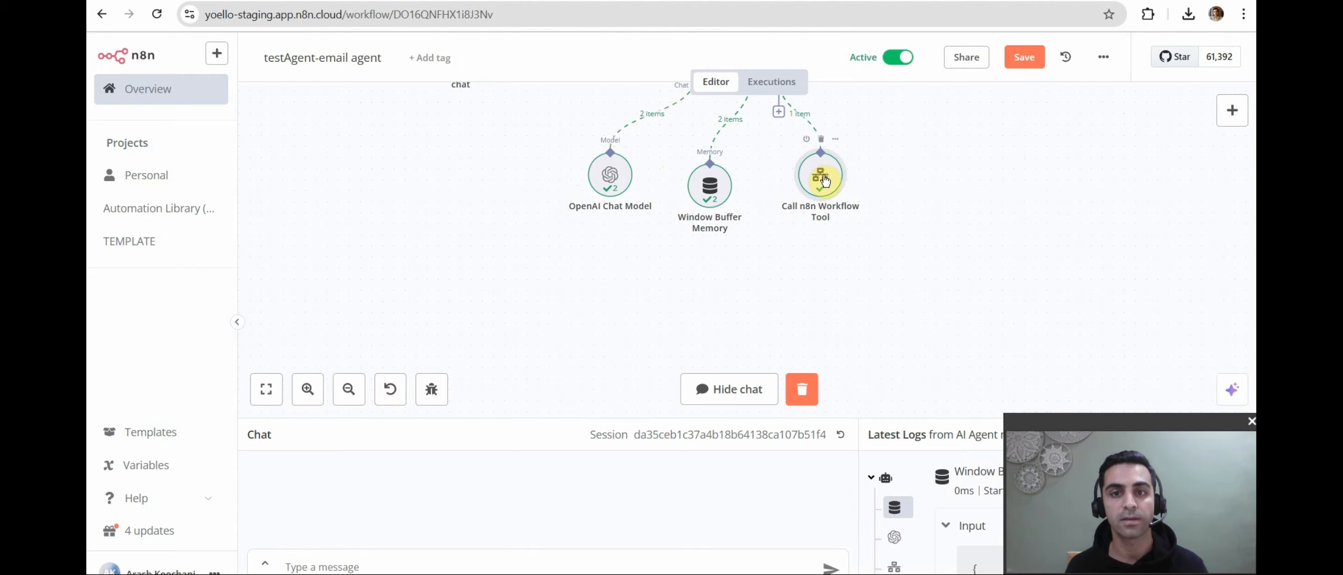
double_click(825, 180)
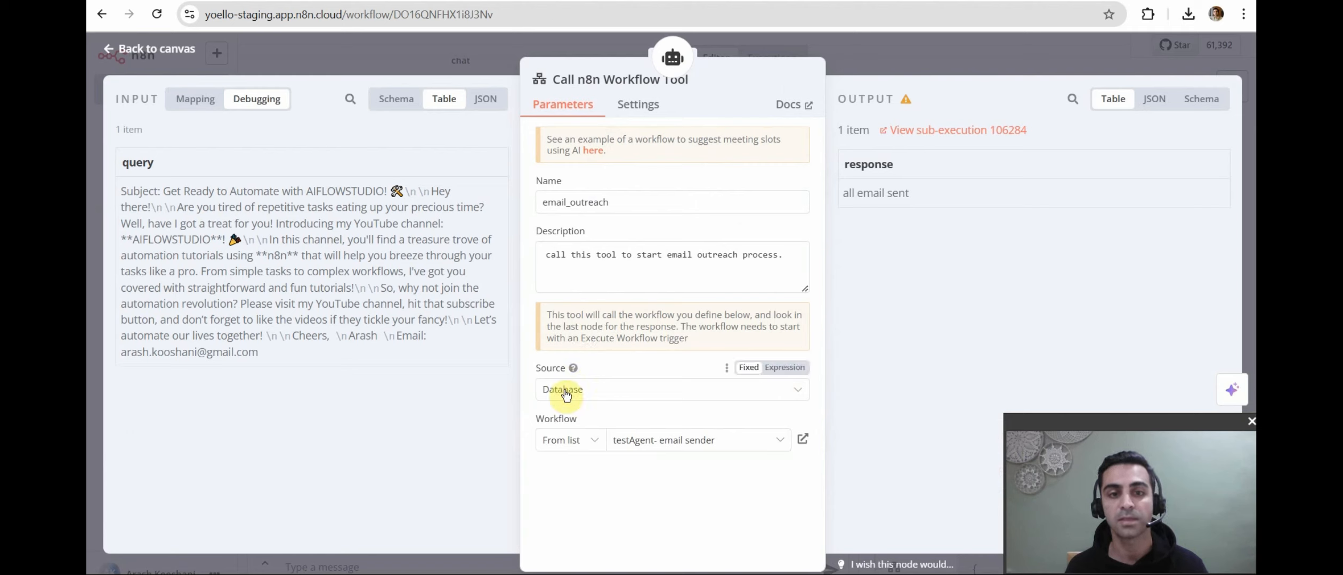
left_click(566, 389)
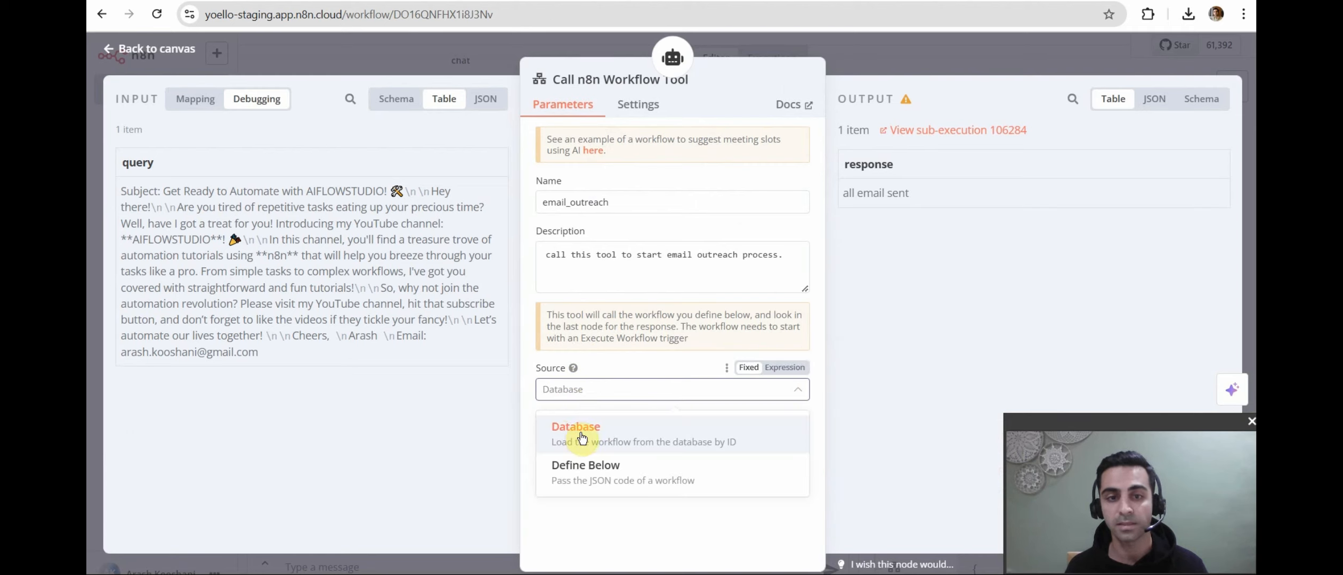
left_click(581, 438)
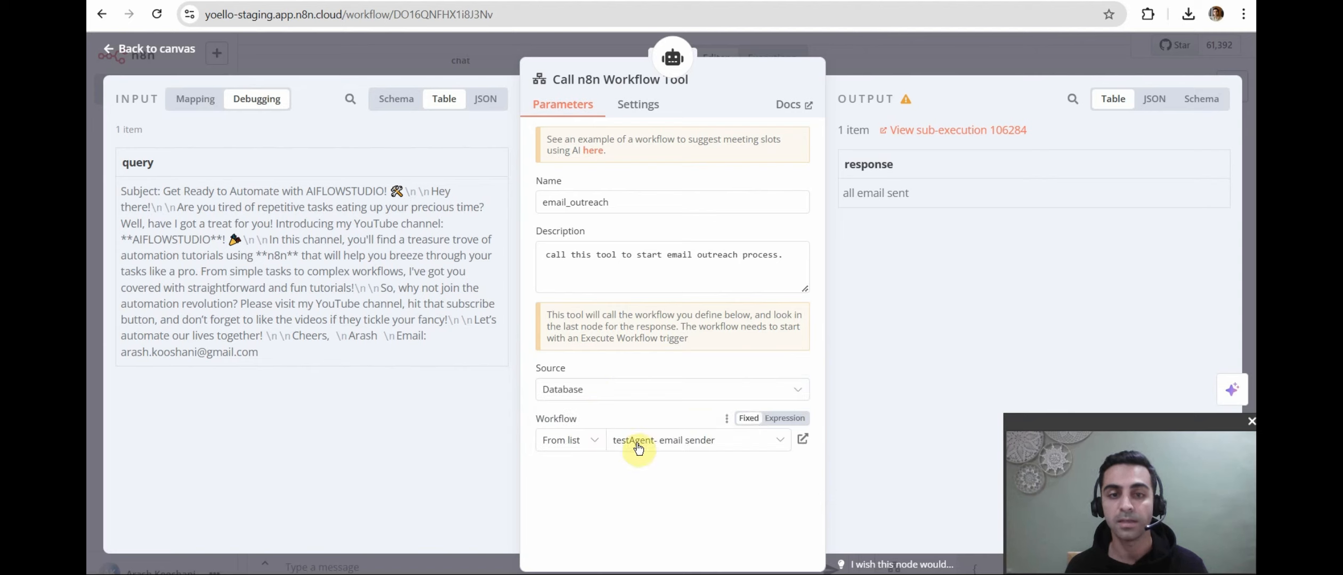
left_click(551, 390)
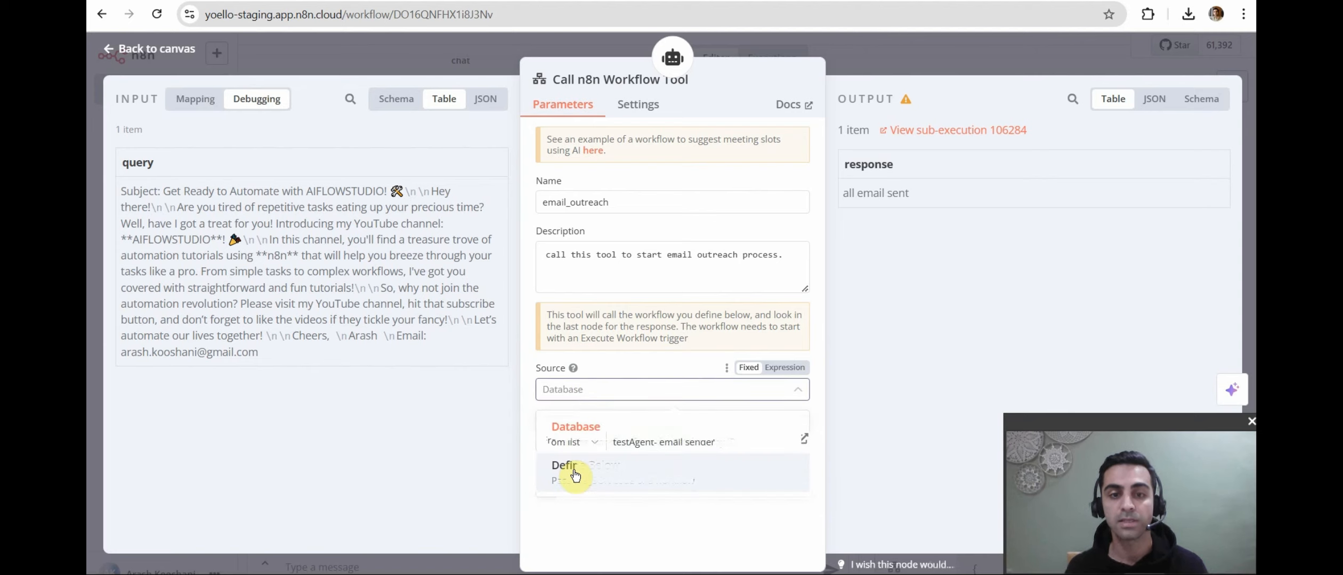
left_click(598, 474)
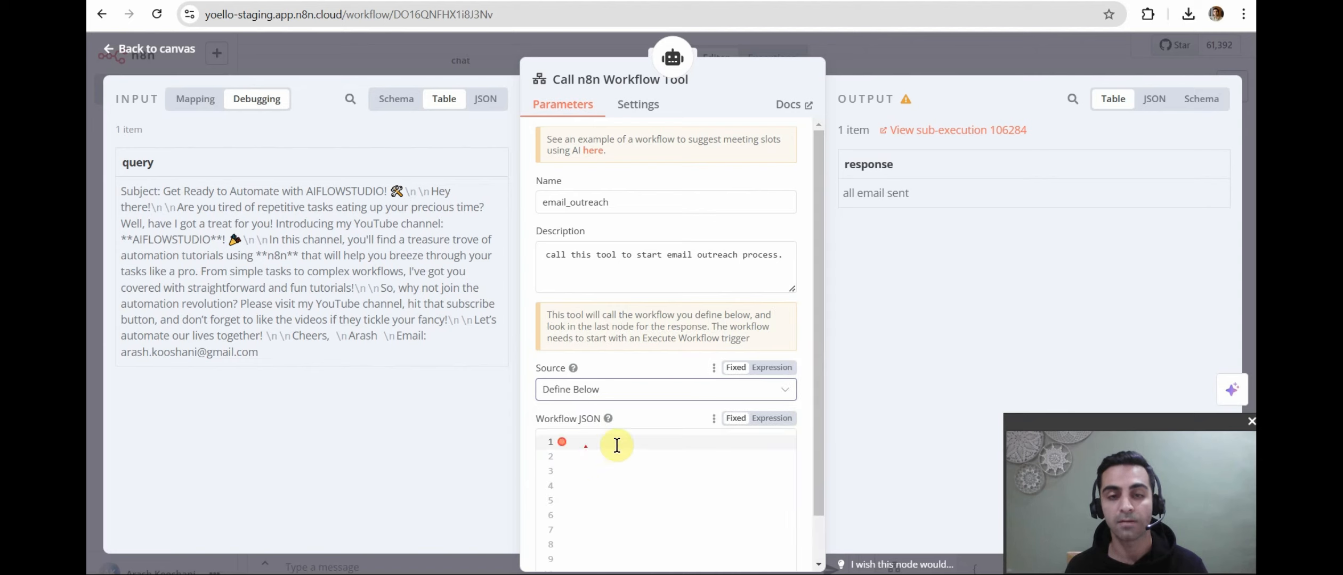
- Copy all nodes of the testAgent- email sender workflow and paste them into the Workflow JSON of the Call n8n Workflow Tool
left_click(739, 1)
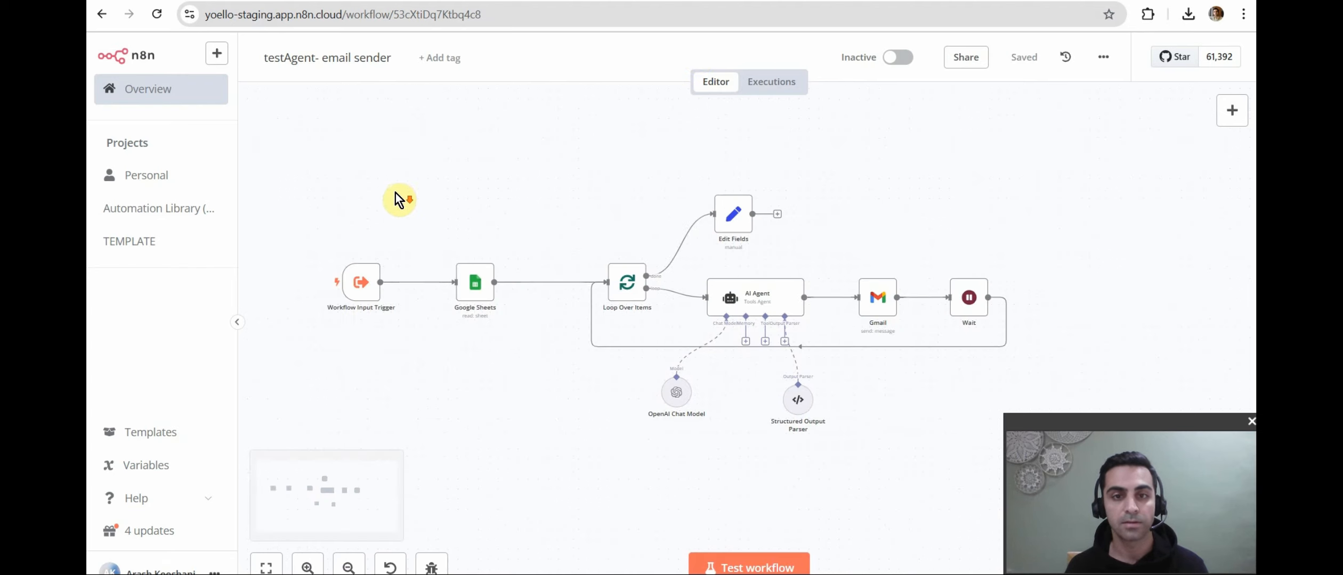
scroll(399, 197, "down", 2)
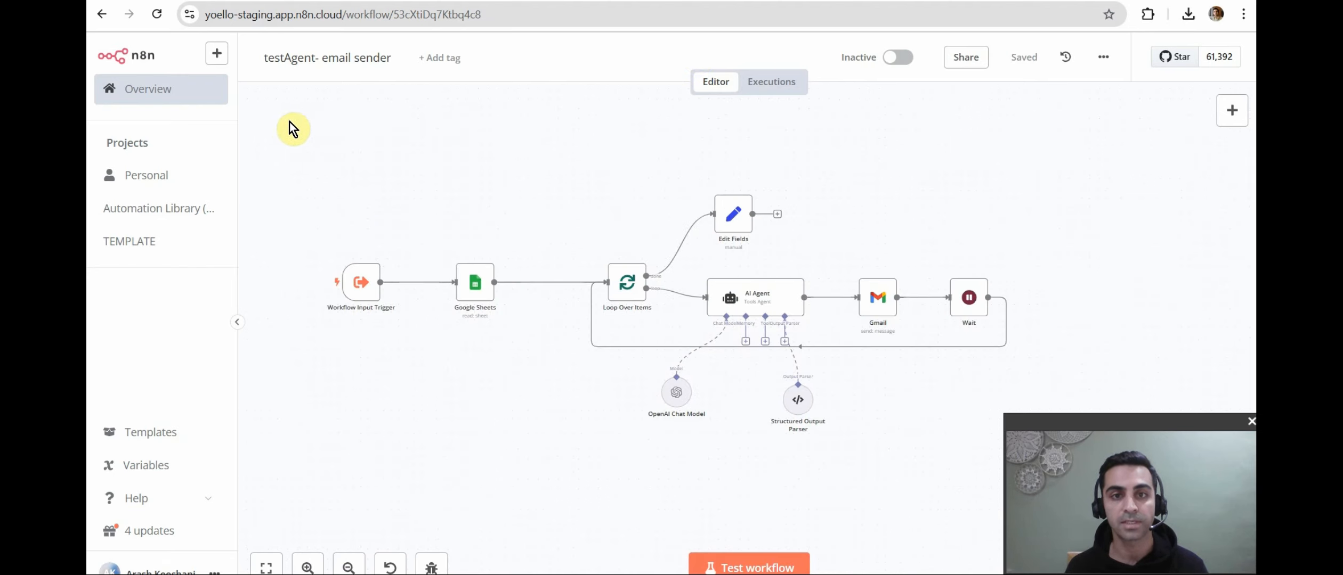
left_click_drag(291, 118, 1066, 476)
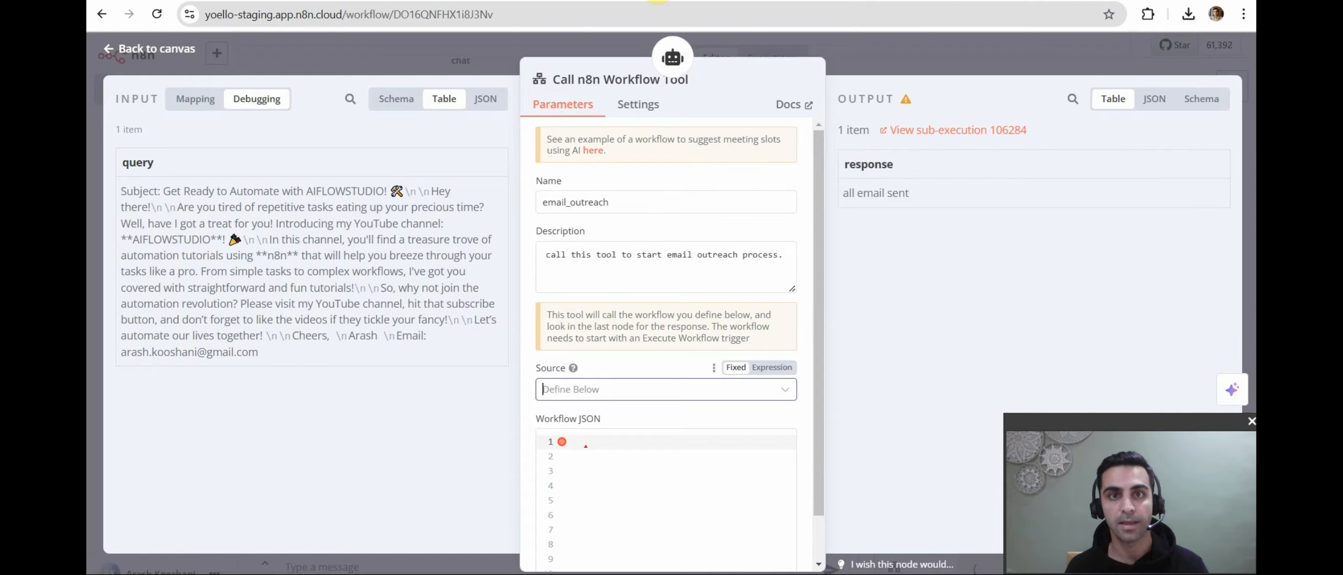
left_click(639, 390)
left_click(591, 474)
left_click(597, 445)
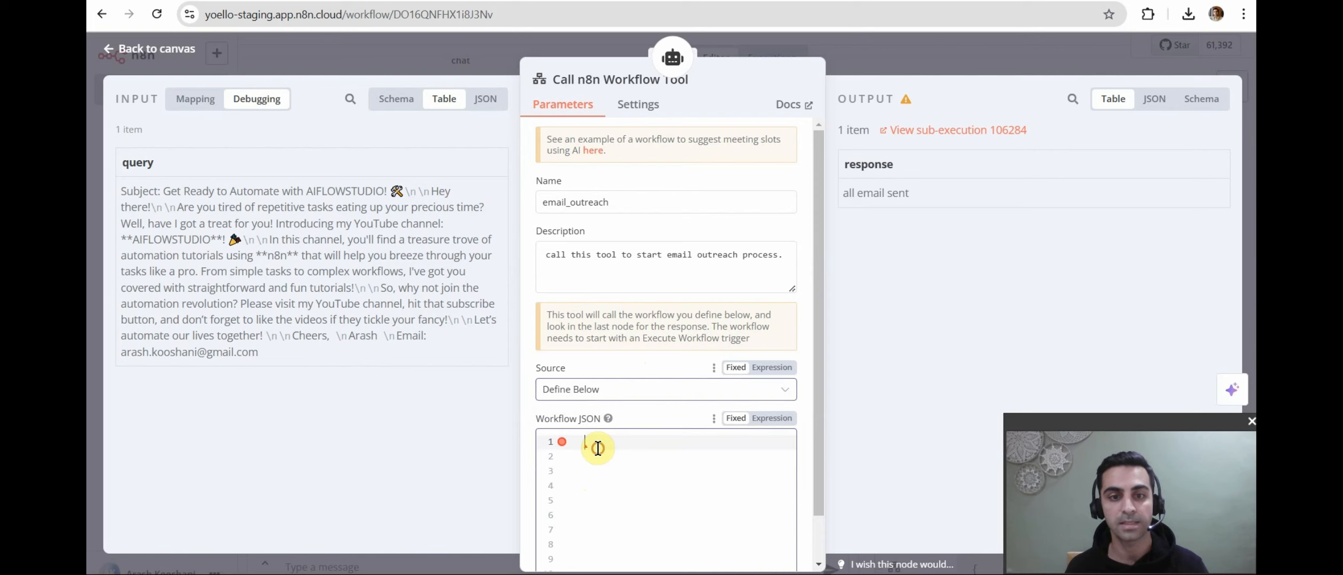
key("ctrl+v")
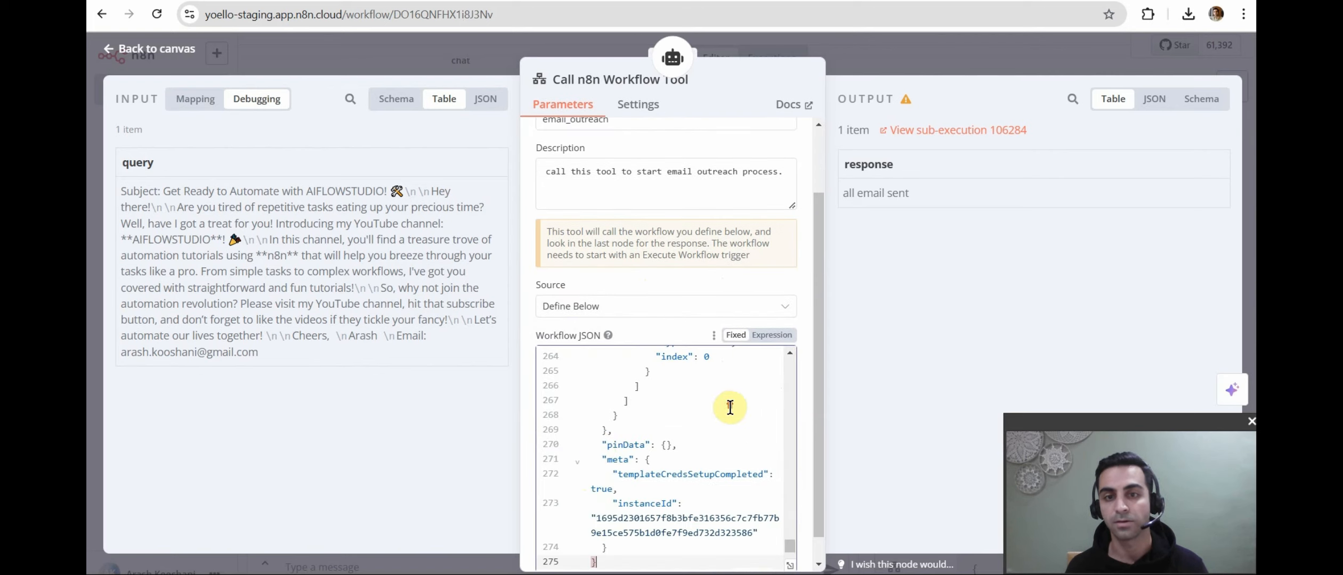
- Review the pasted workflow JSON back to its first line, close the tool node and save the testAgent-email agent workflow
scroll(730, 407, "up", 20)
scroll(663, 394, "up", 8)
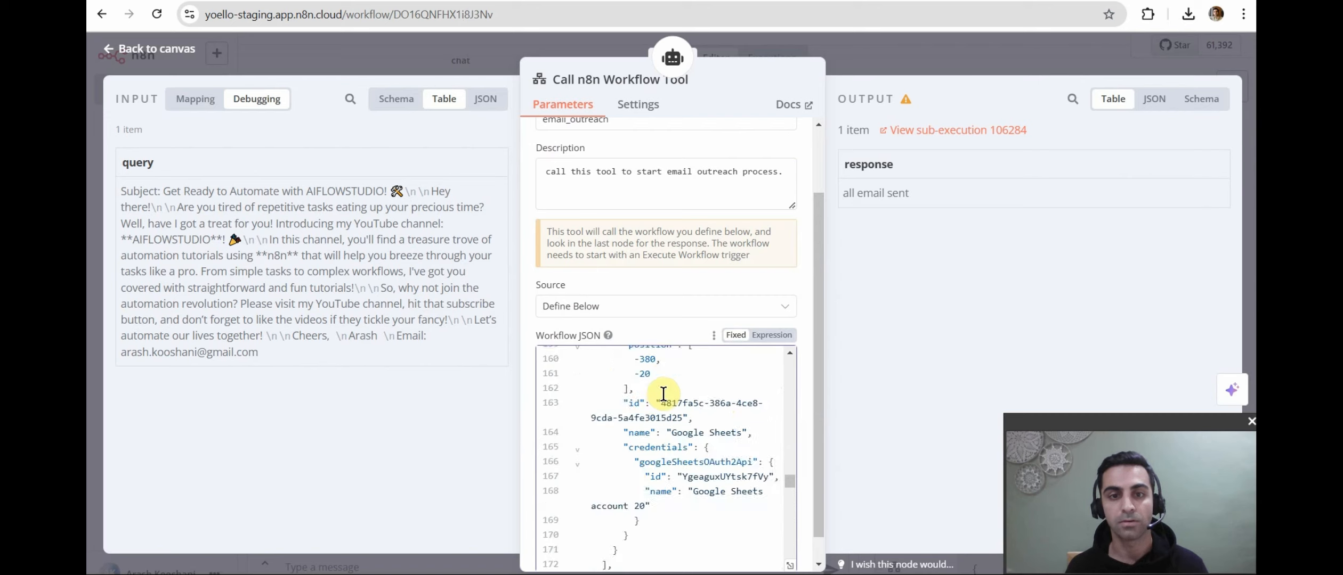
left_click_drag(790, 468, 799, 368)
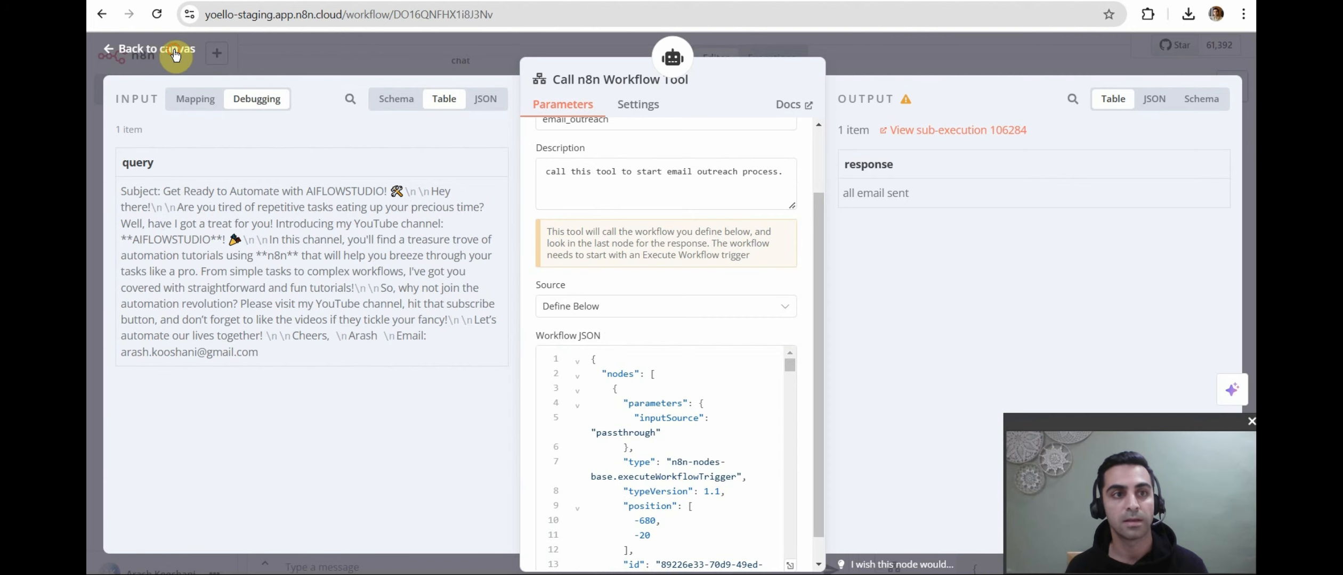
left_click(157, 49)
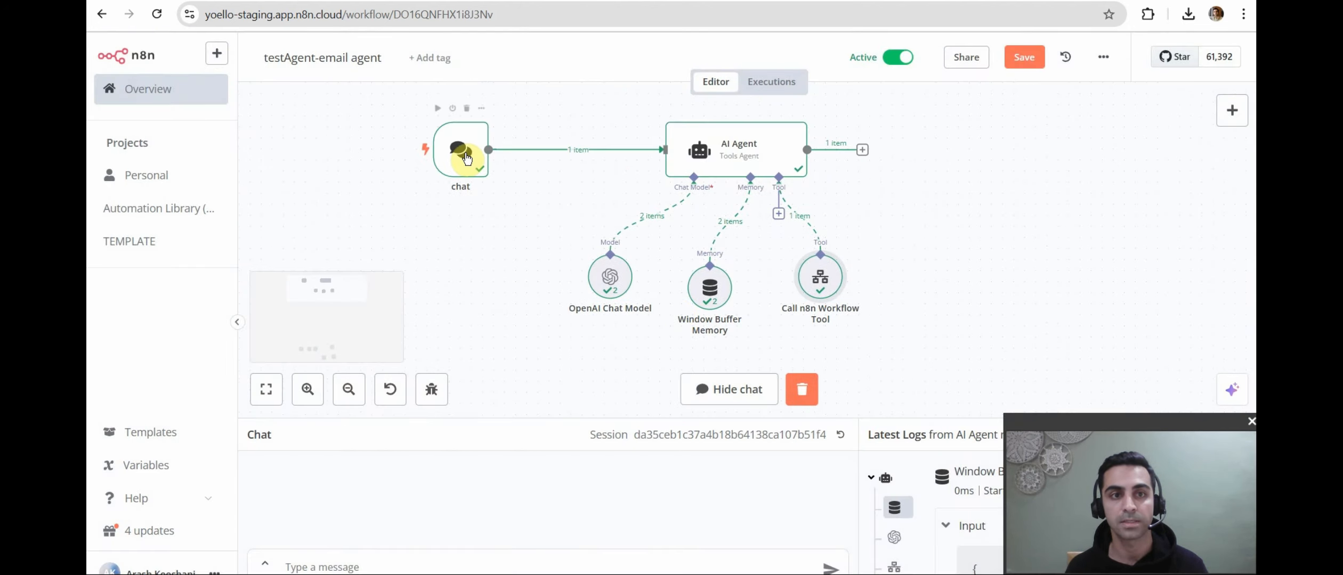
left_click(1024, 63)
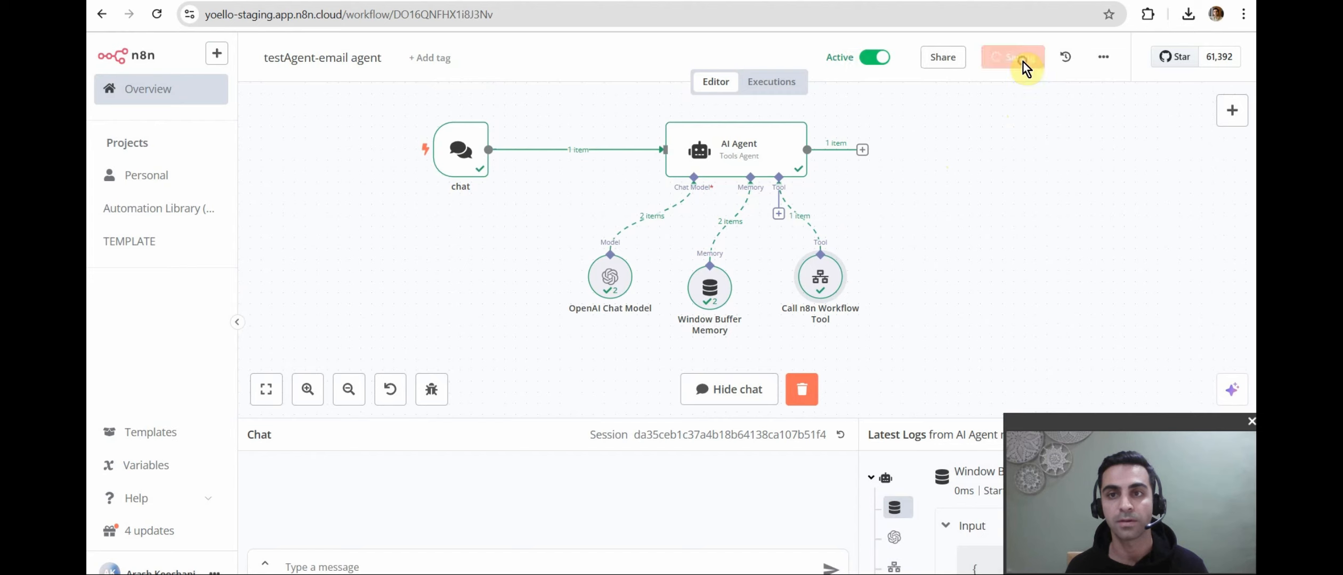